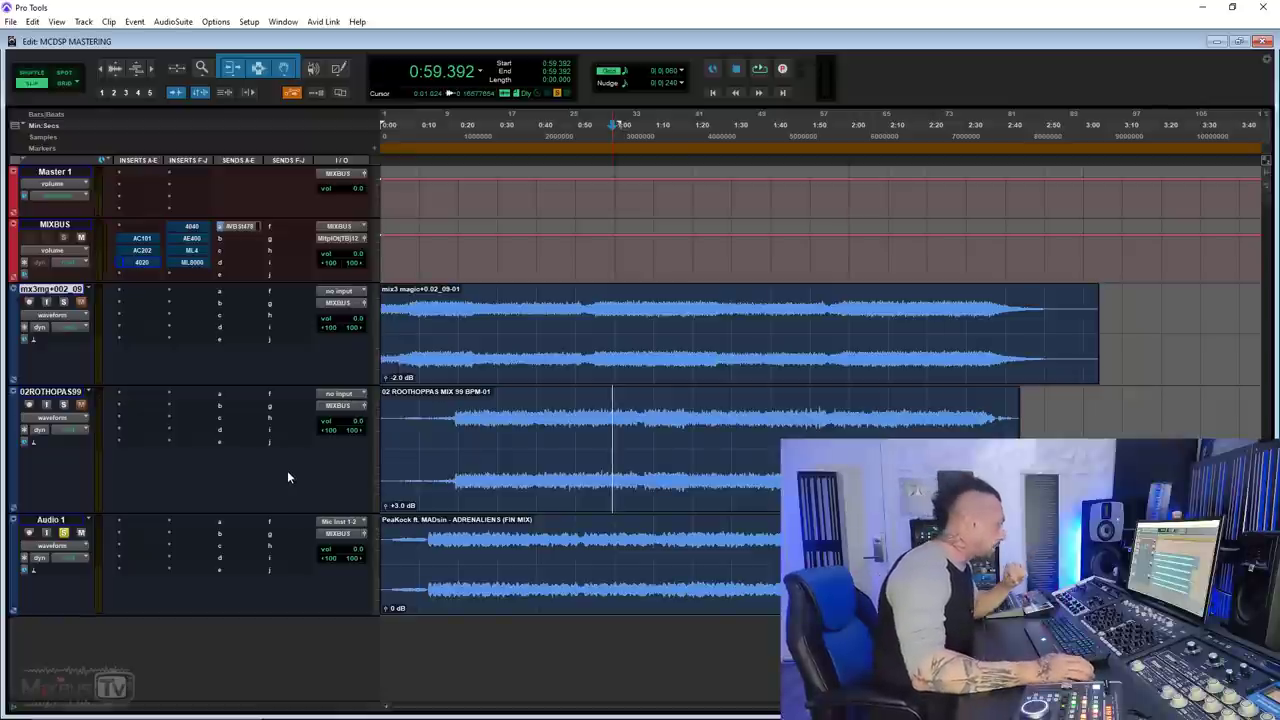
Play the soloed Audio 1 track from 0:59.392 through the mix bus chain and stop playback
{"action": "key", "text": "space"}
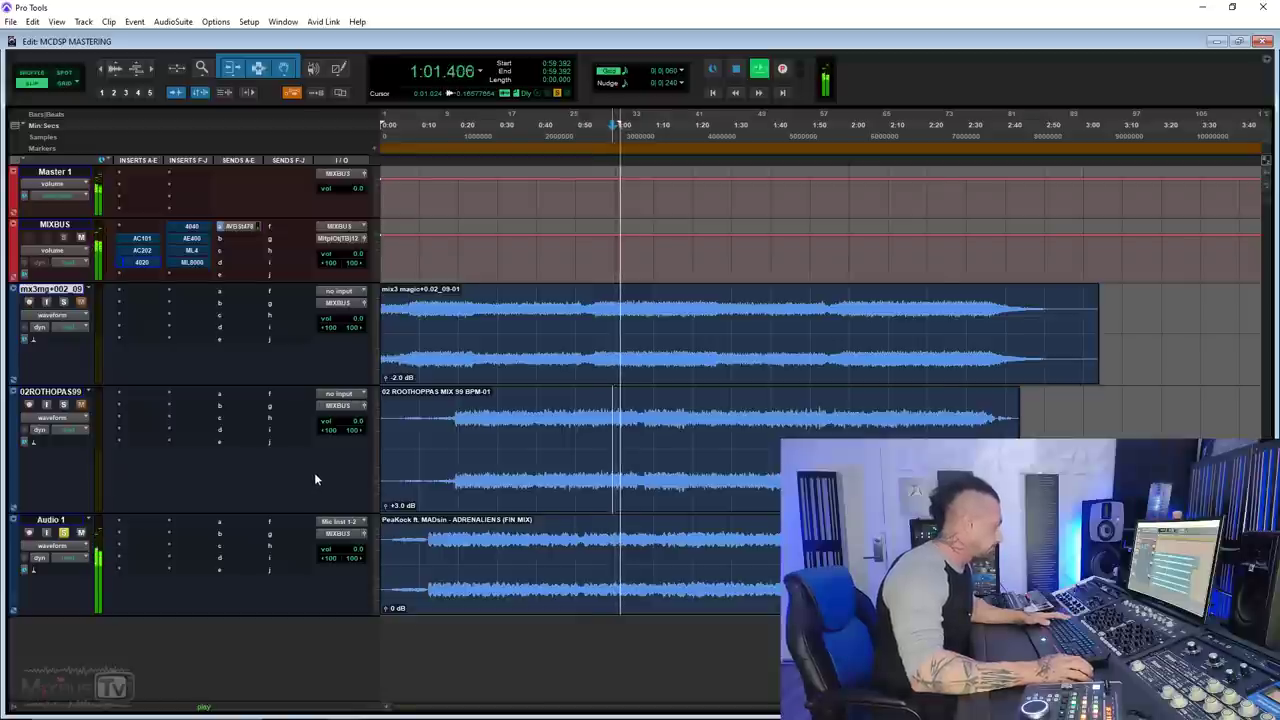
{"action": "key", "text": "ctrl+bracketright"}
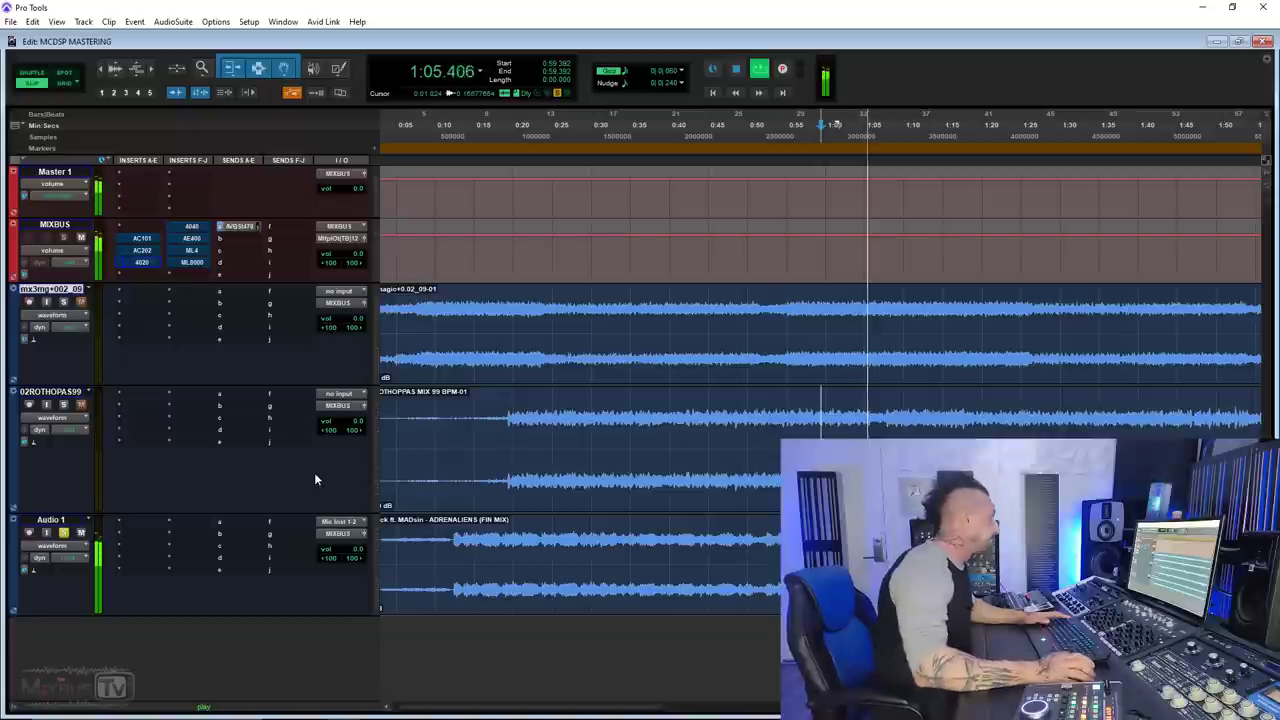
{"action": "key", "text": "ctrl+bracketleft"}
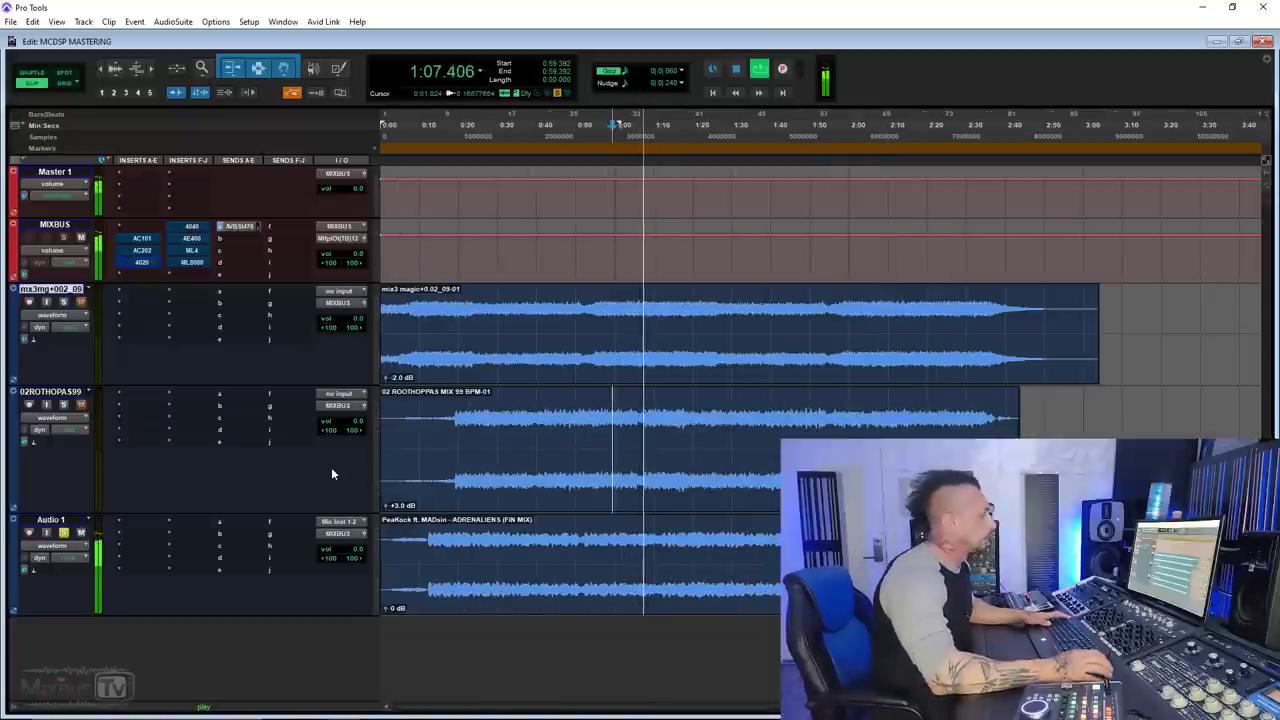
{"action": "key", "text": "space"}
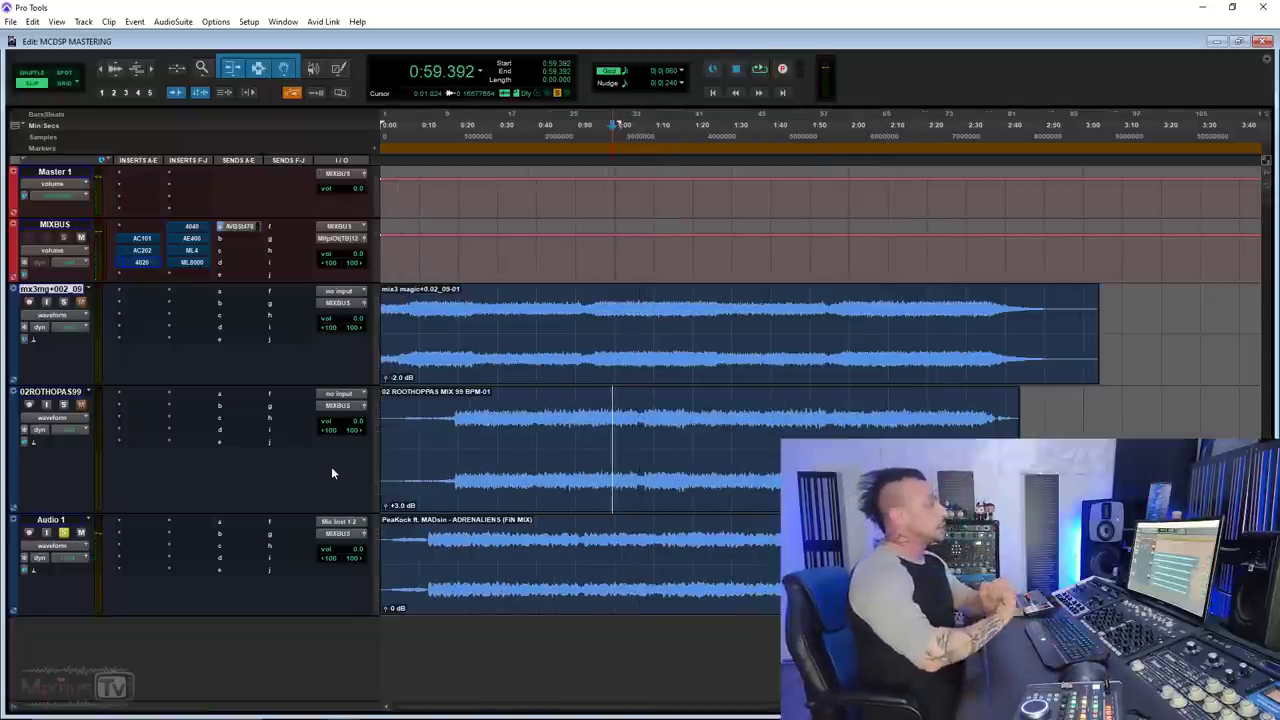
Solo the 02ROTHOPAS99 track and take Audio 1 out of solo
{"action": "left_click", "coordinate": [63, 404]}
{"action": "left_click", "coordinate": [63, 532]}
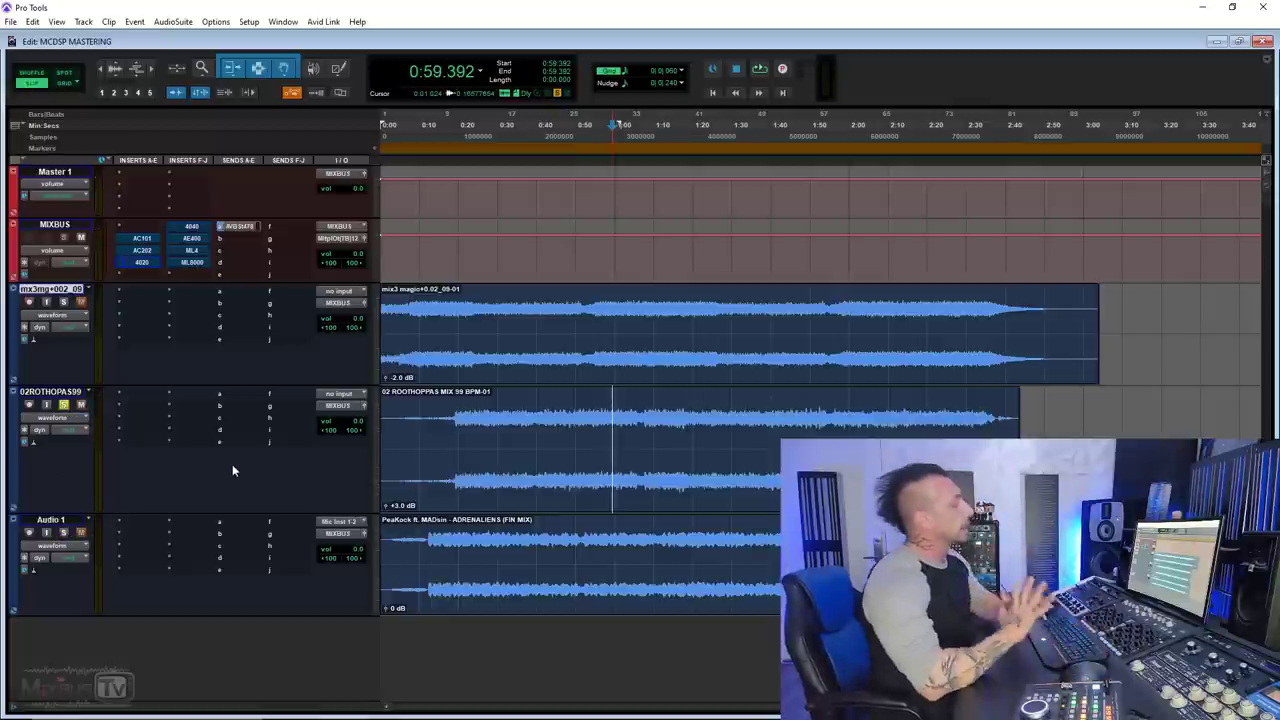
Open the AC101 and AC202 inserts of the MIXBUS track and bring the AC202's Roll Off and Bump down to minimum
{"action": "left_click", "coordinate": [144, 242]}
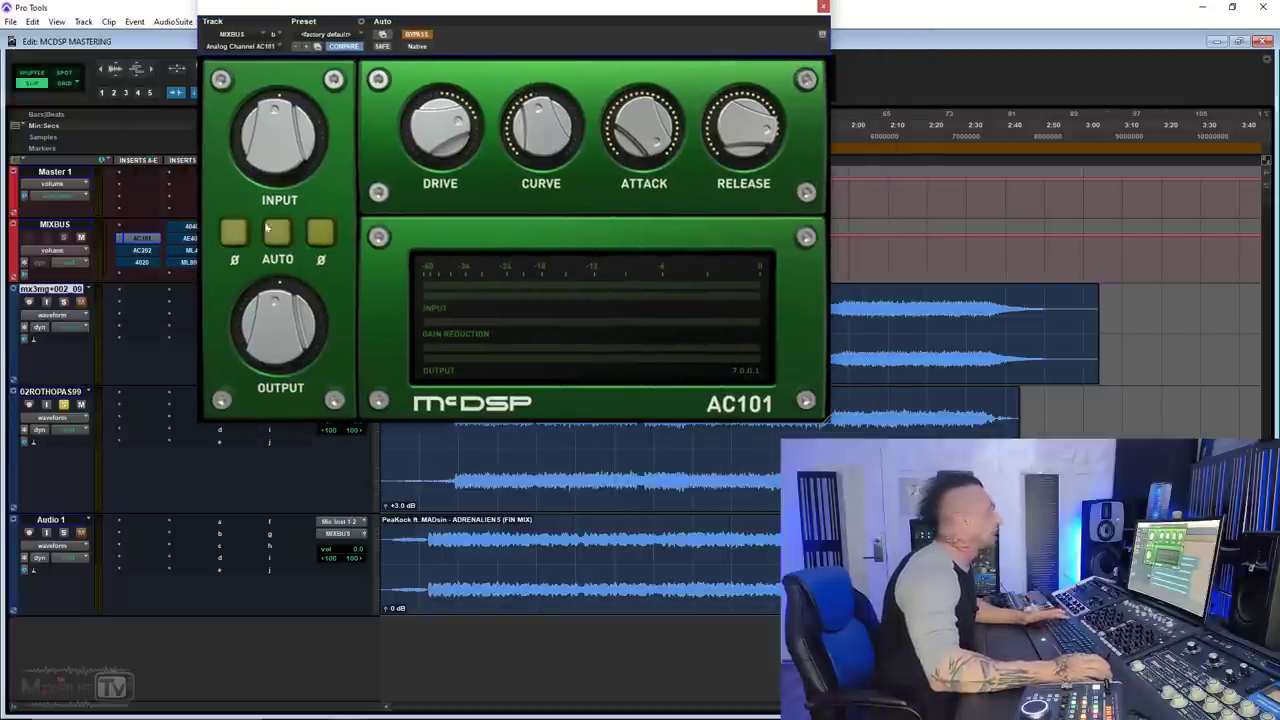
{"action": "left_click", "coordinate": [142, 250]}
{"action": "left_click_drag", "start_coordinate": [716, 20], "coordinate": [735, 48]}
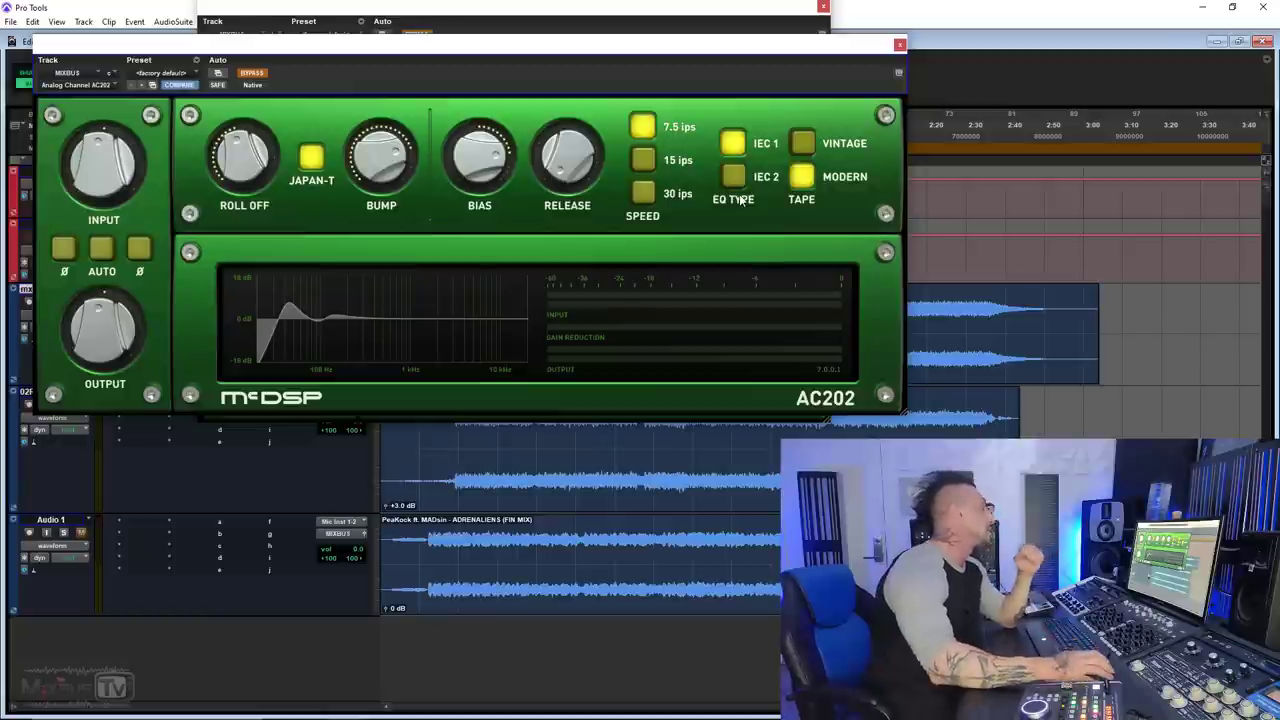
{"action": "left_click", "coordinate": [758, 62]}
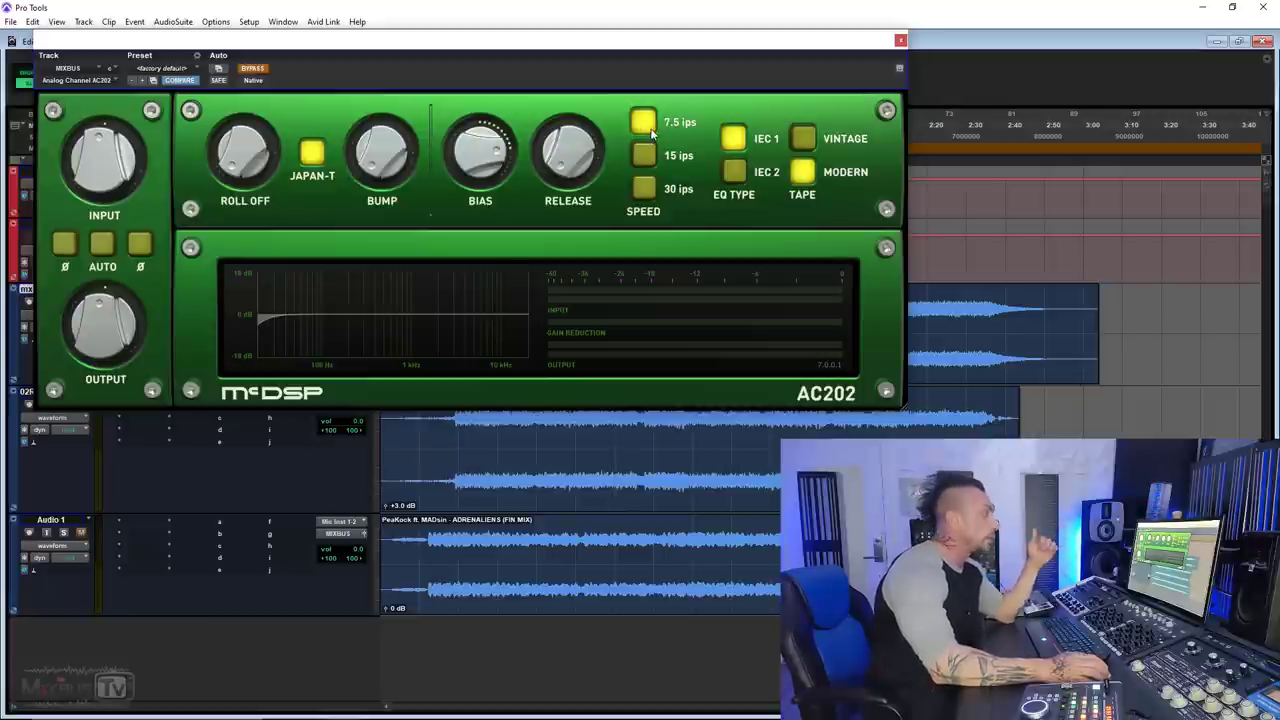
Set the AC202 tape speed to 30 ips with the Modern tape type
{"action": "left_click", "coordinate": [644, 154]}
{"action": "left_click", "coordinate": [644, 187]}
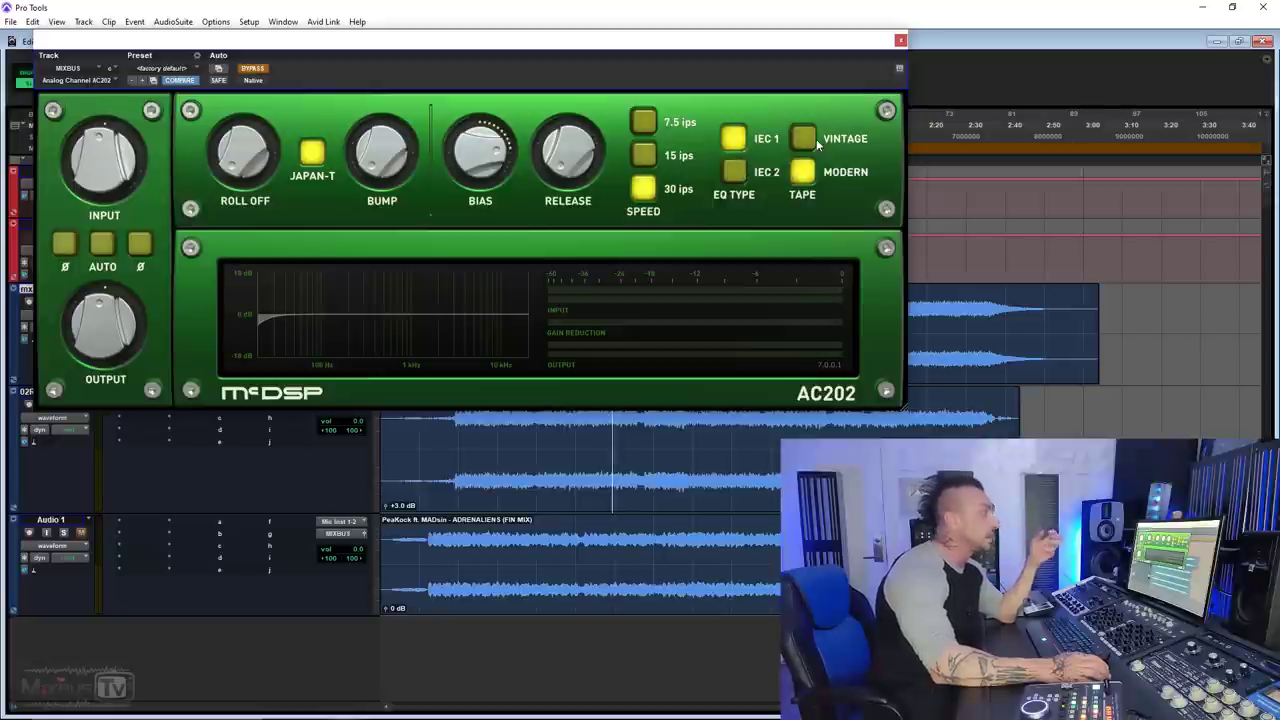
{"action": "left_click", "coordinate": [806, 173]}
{"action": "left_click", "coordinate": [806, 172]}
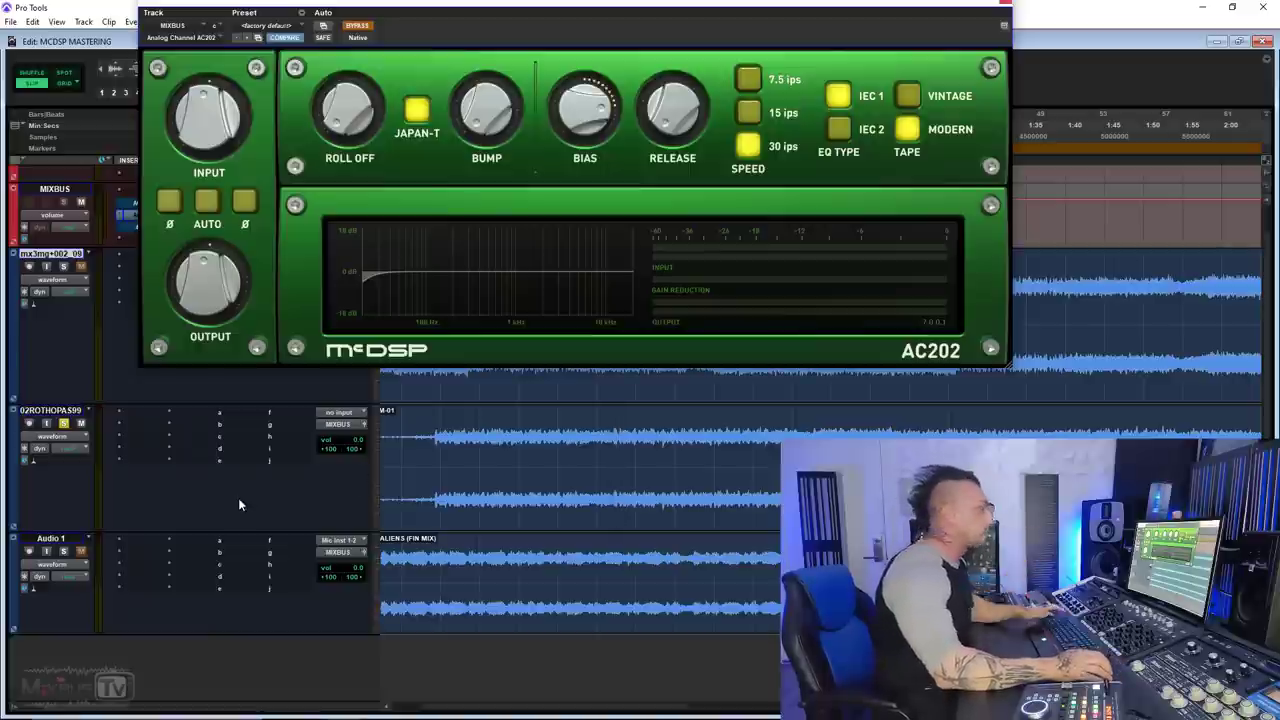
Set the AC202 tape machine model to Swiss with the plug-in out of bypass, and review the available models
{"action": "left_click", "coordinate": [417, 112]}
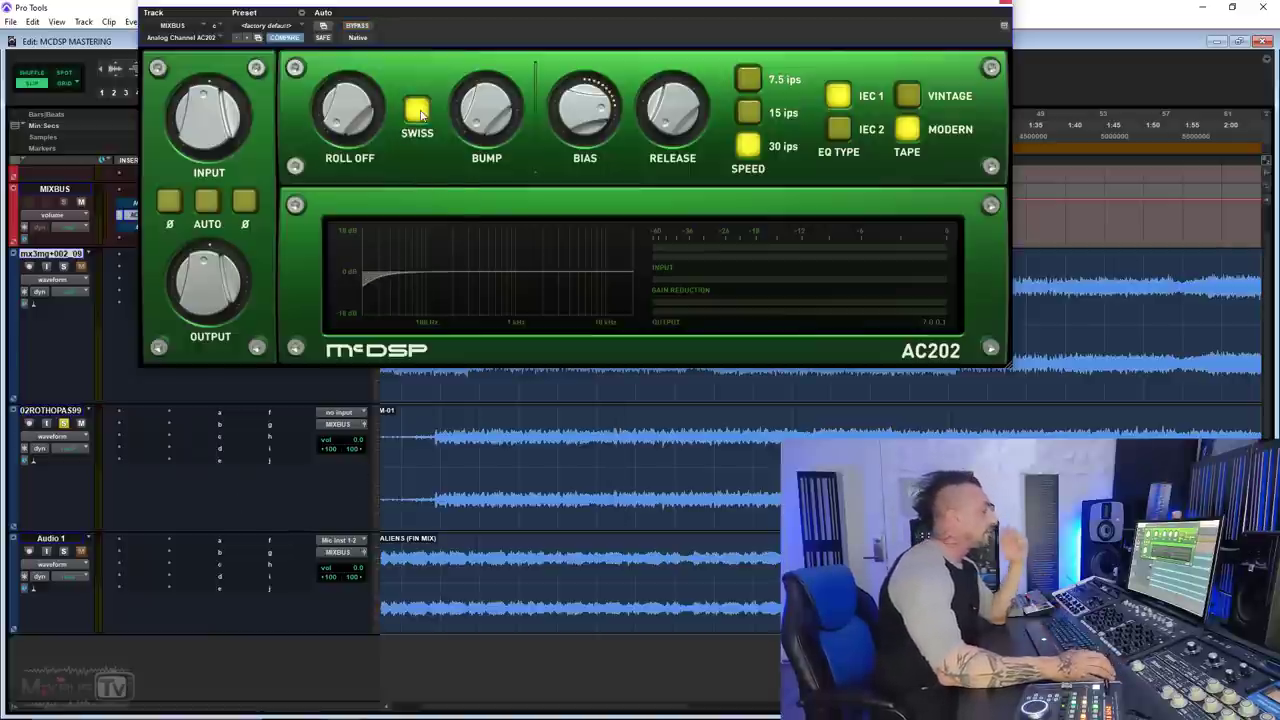
{"action": "left_click", "coordinate": [420, 116]}
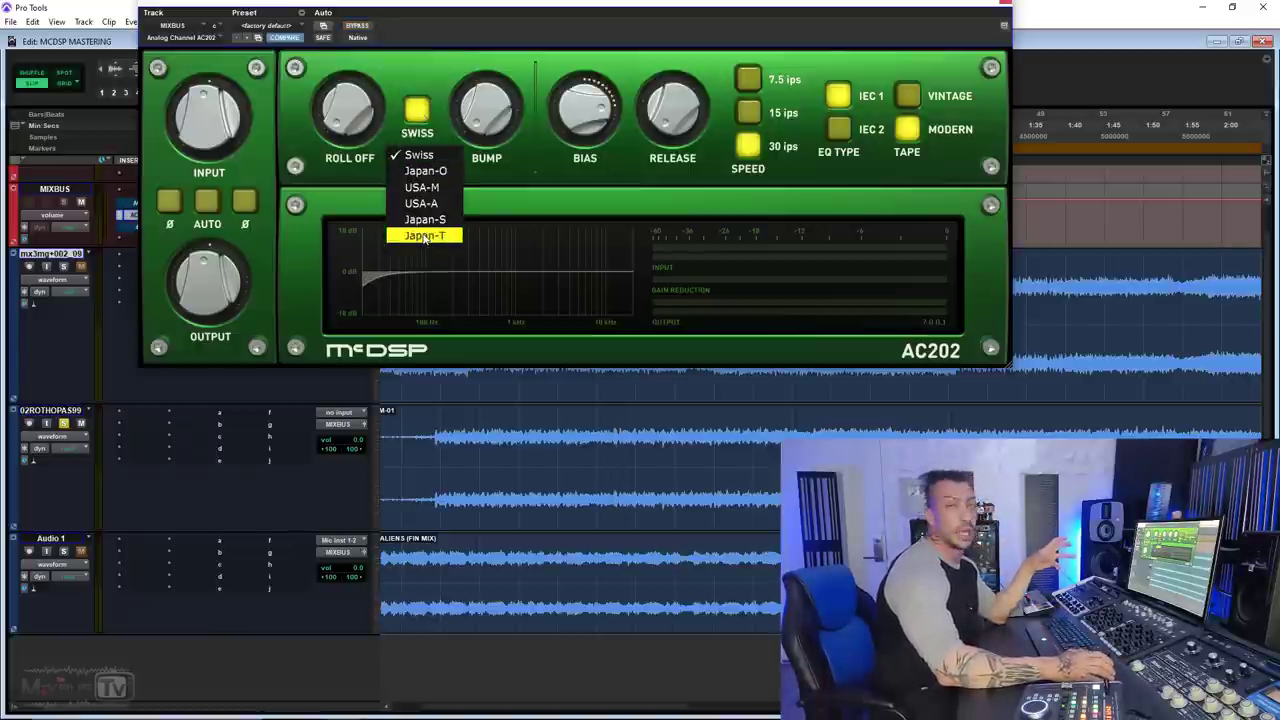
{"action": "left_click", "coordinate": [420, 63]}
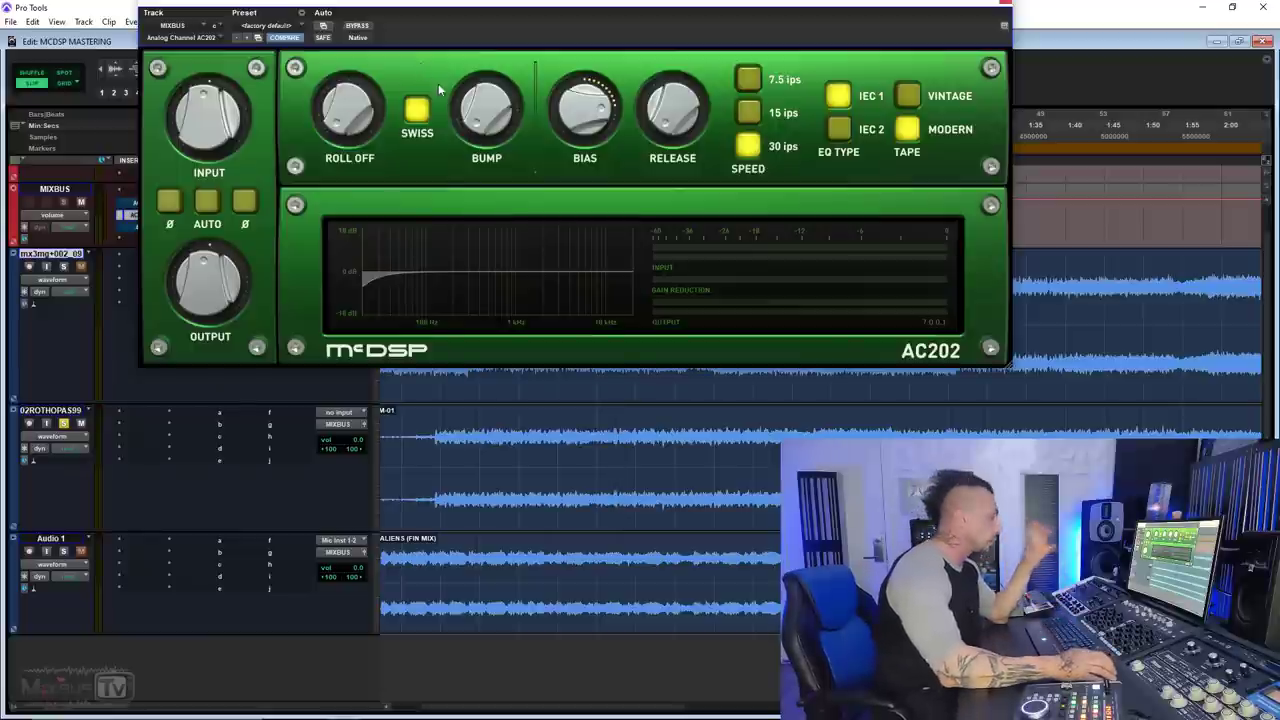
{"action": "left_click", "coordinate": [422, 114]}
{"action": "left_click", "coordinate": [422, 114]}
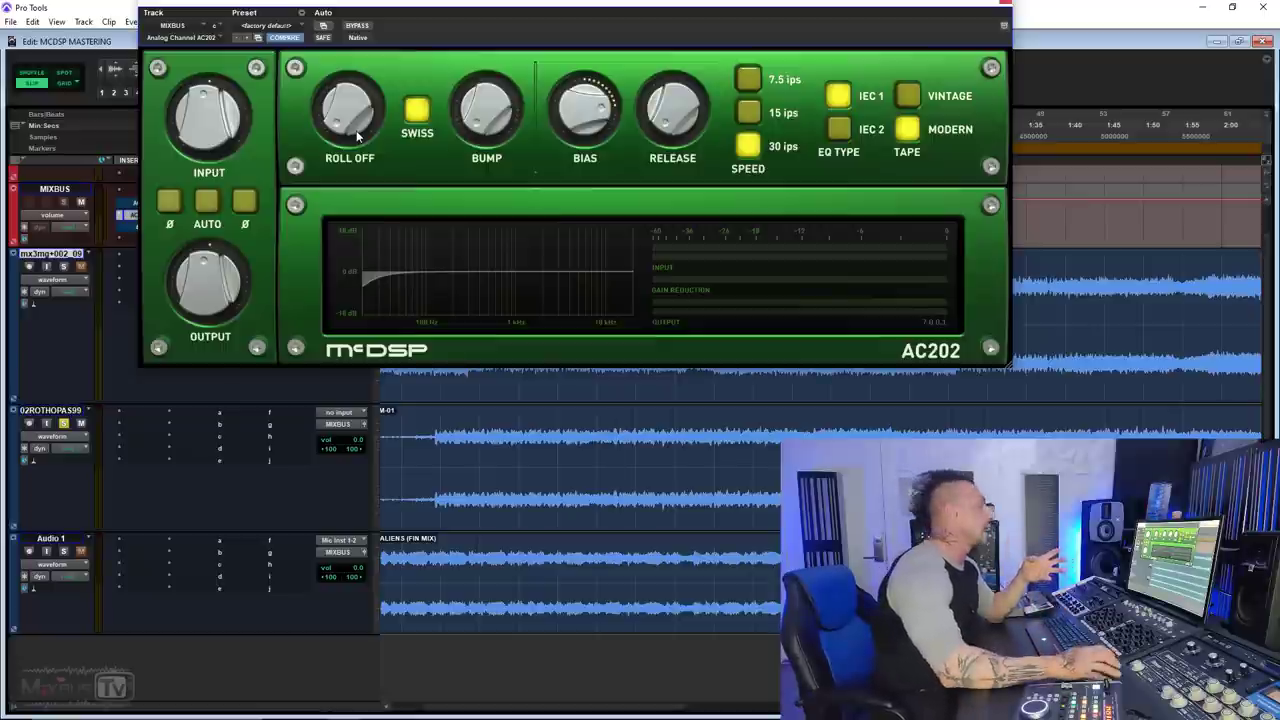
Raise the AC202's Bump and Roll Off to shape a low-frequency bump with a steep cut below it
{"action": "mouse_move", "coordinate": [481, 130]}
{"action": "left_click_drag", "start_coordinate": [481, 130], "coordinate": [482, 78]}
{"action": "mouse_move", "coordinate": [340, 118]}
{"action": "left_click_drag", "start_coordinate": [340, 118], "coordinate": [344, 40]}
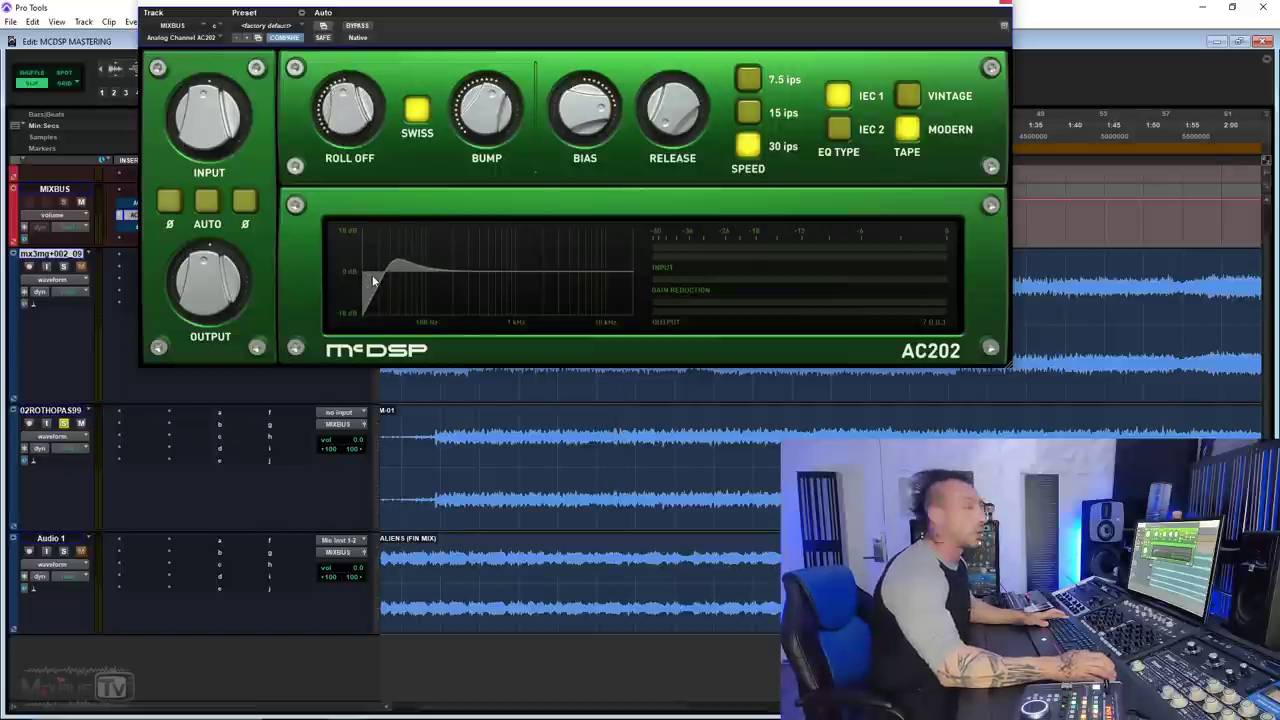
{"action": "left_click_drag", "start_coordinate": [486, 112], "coordinate": [491, 42]}
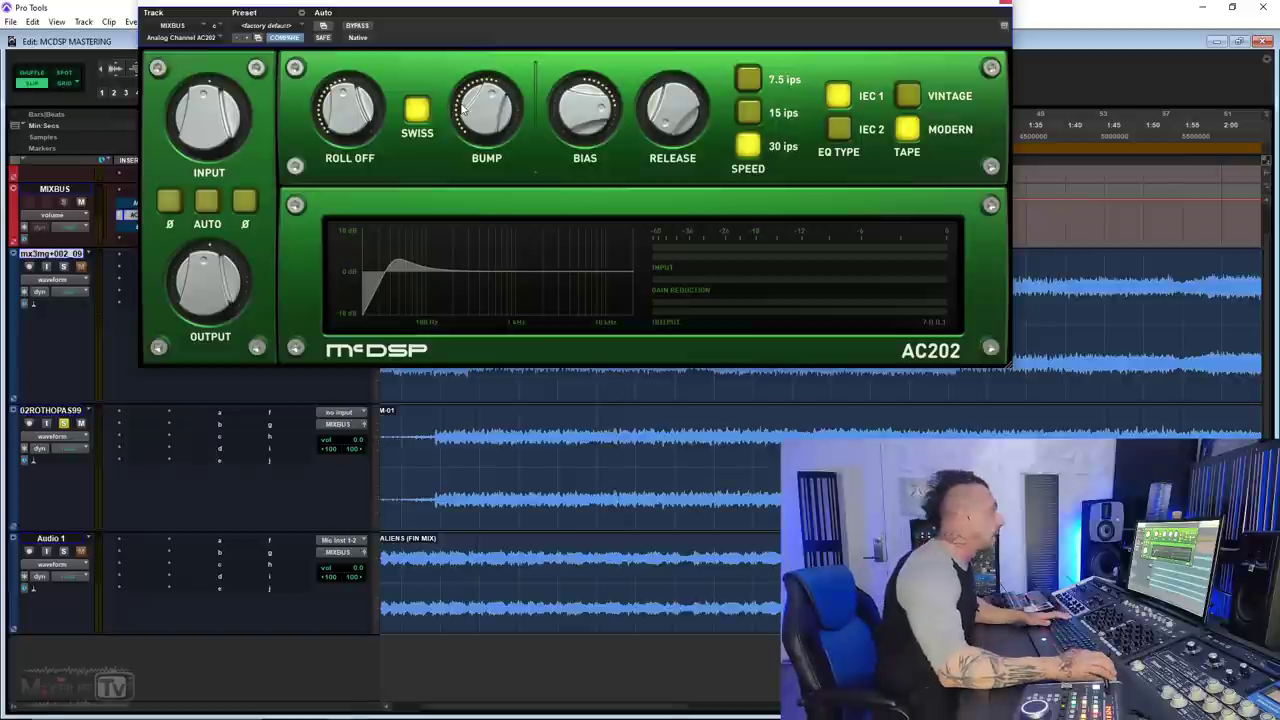
Play the soloed track, compare the AC202 bypassed and active, and fine-tune Roll Off and Bump, with Bump at about 54.9 %
{"action": "left_click", "coordinate": [357, 26]}
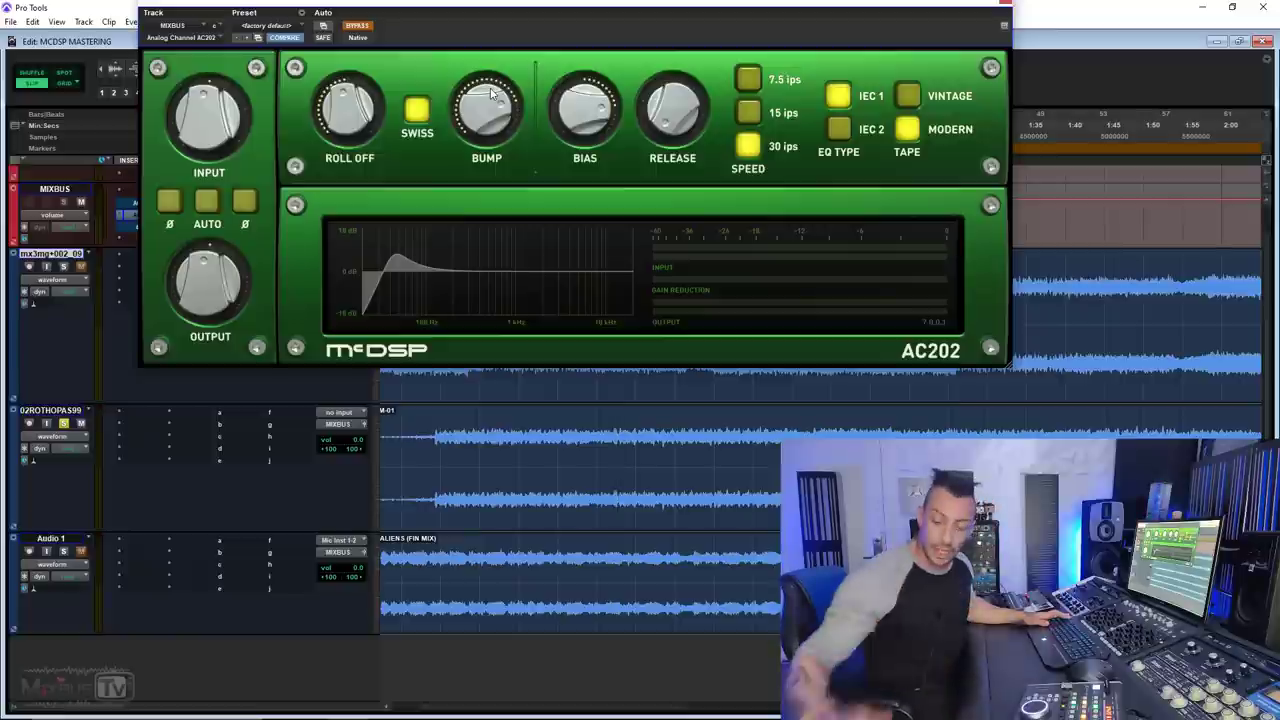
{"action": "key", "text": "space"}
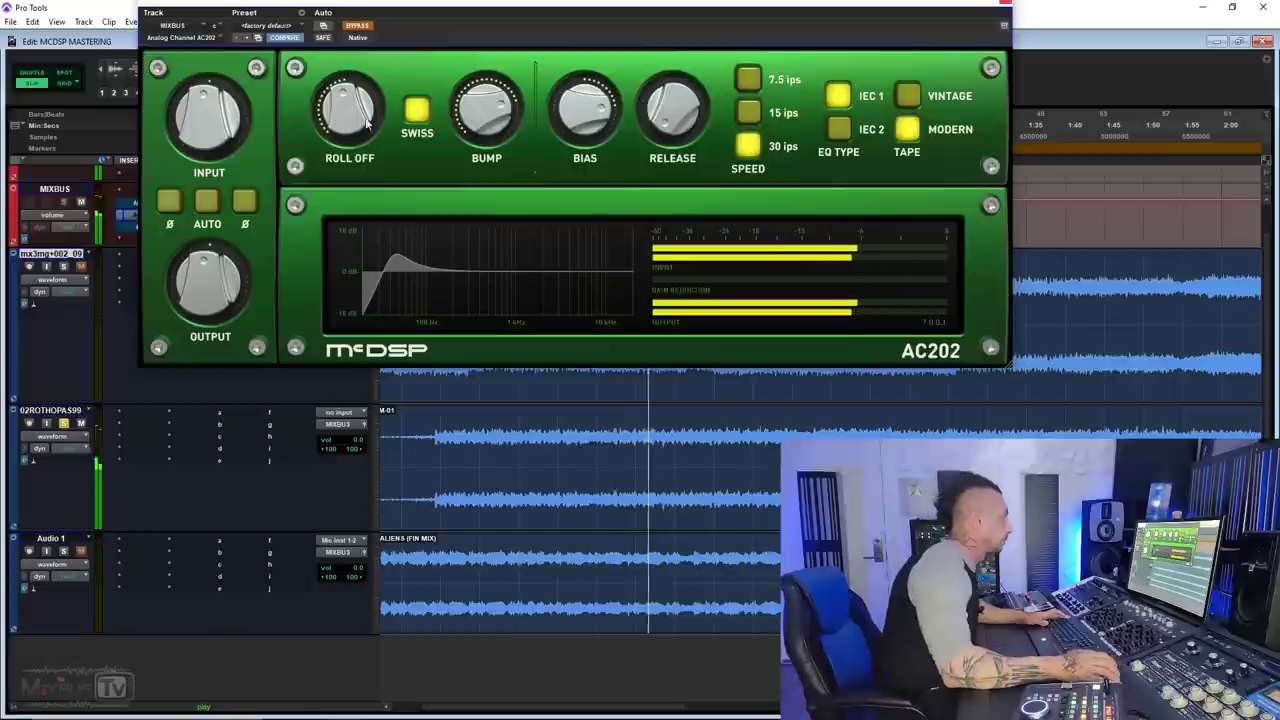
{"action": "left_click_drag", "start_coordinate": [350, 128], "coordinate": [351, 130]}
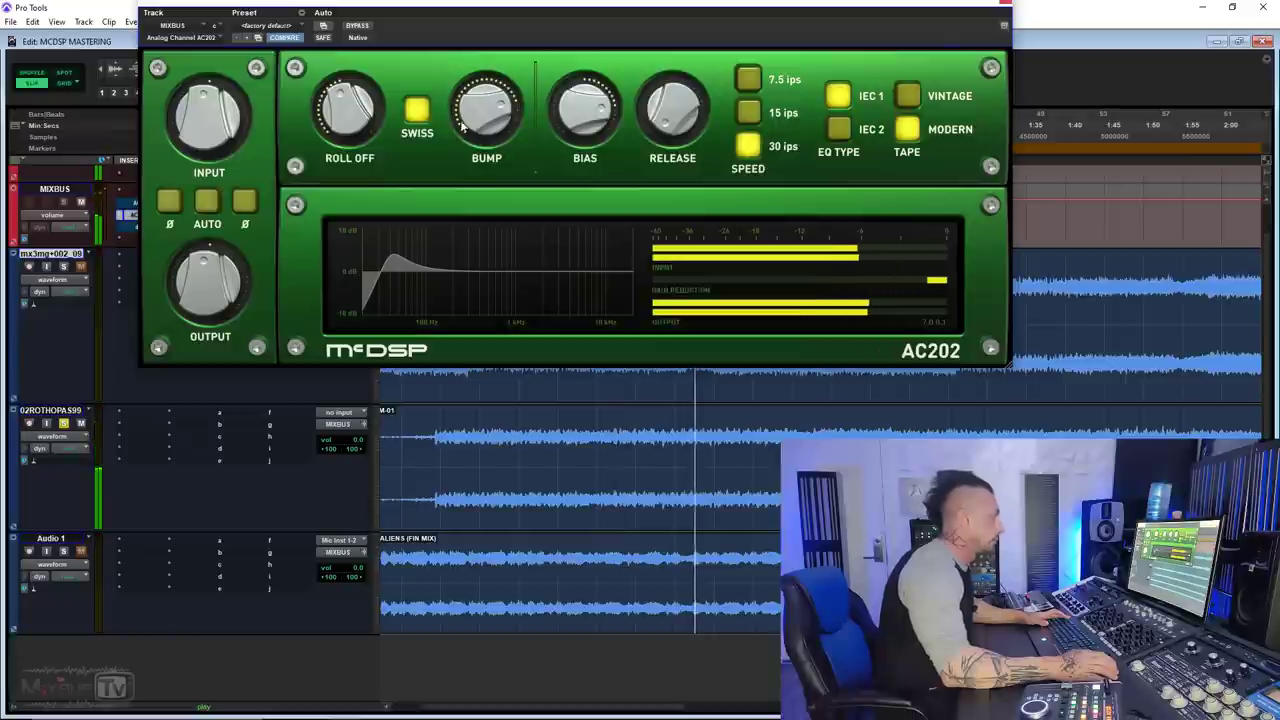
{"action": "left_click", "coordinate": [356, 26]}
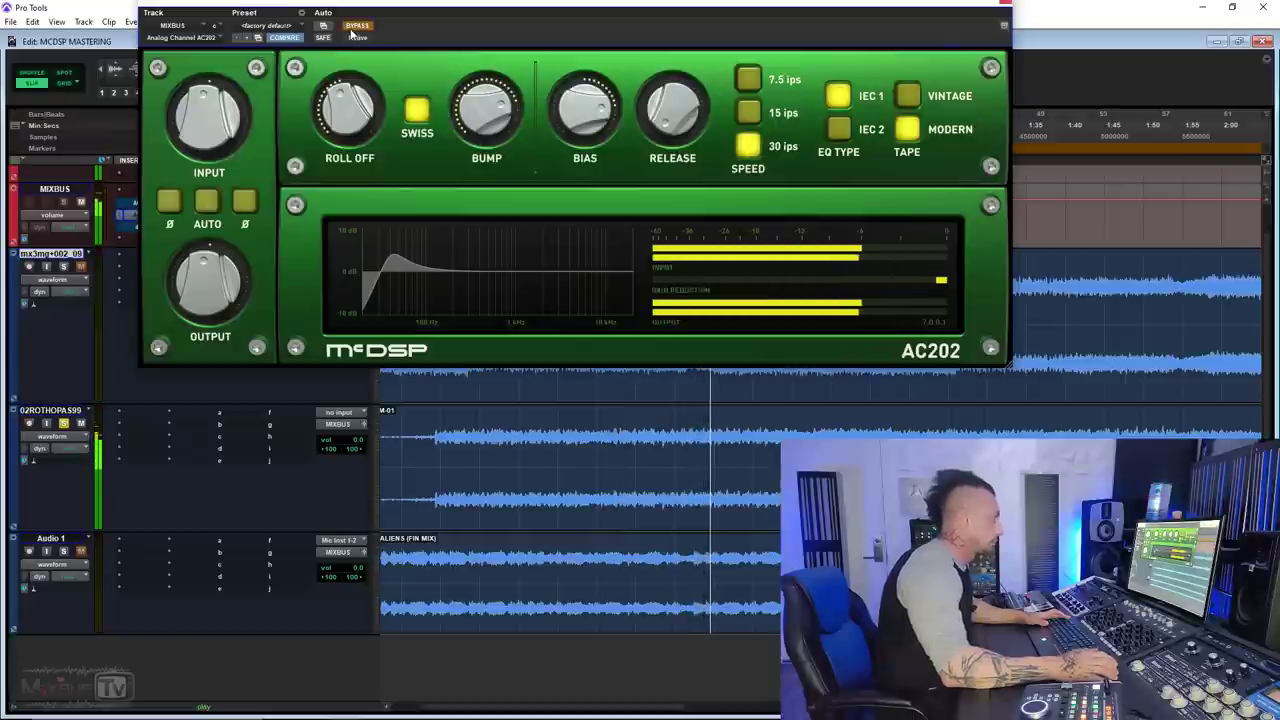
{"action": "left_click", "coordinate": [356, 26]}
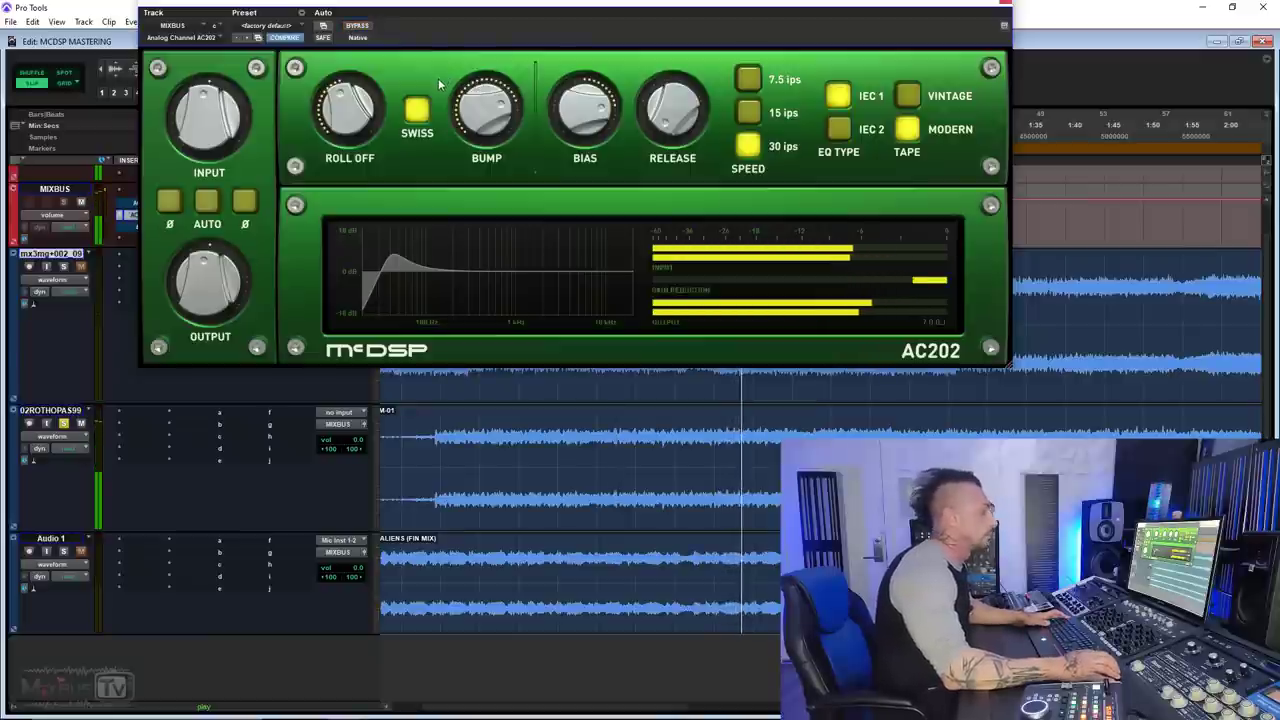
{"action": "mouse_move", "coordinate": [469, 128]}
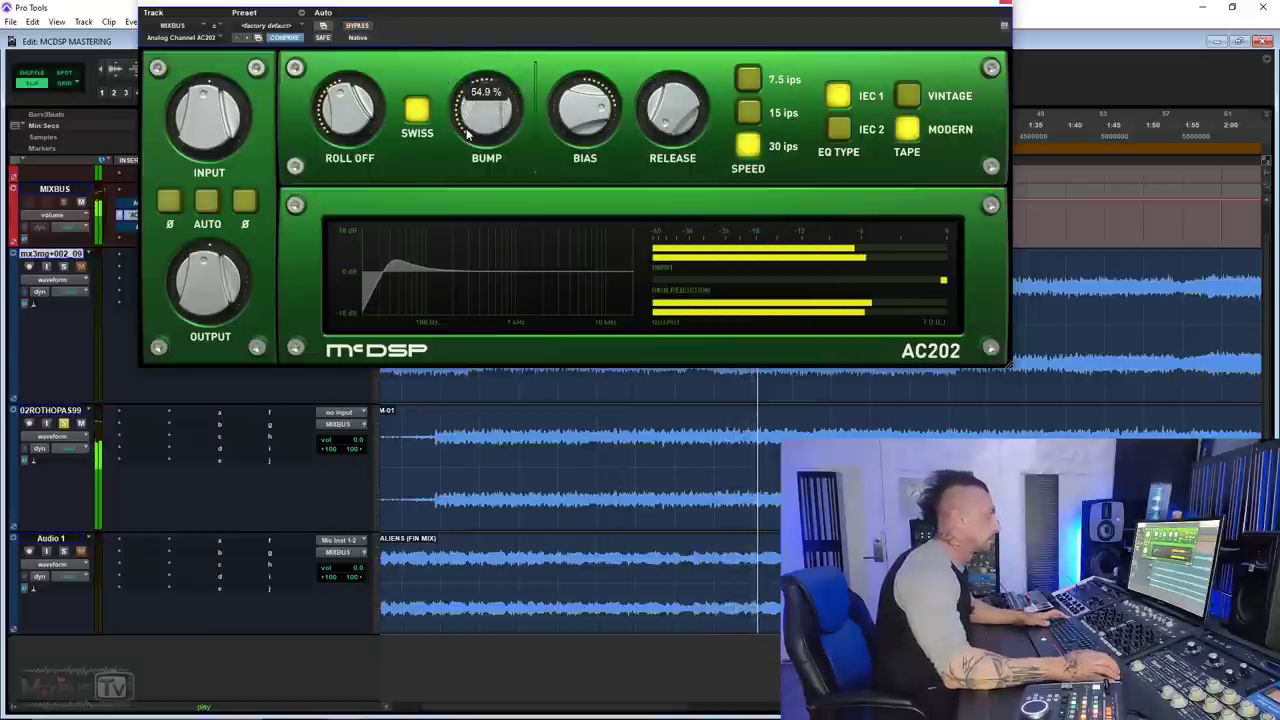
{"action": "left_click", "coordinate": [355, 26]}
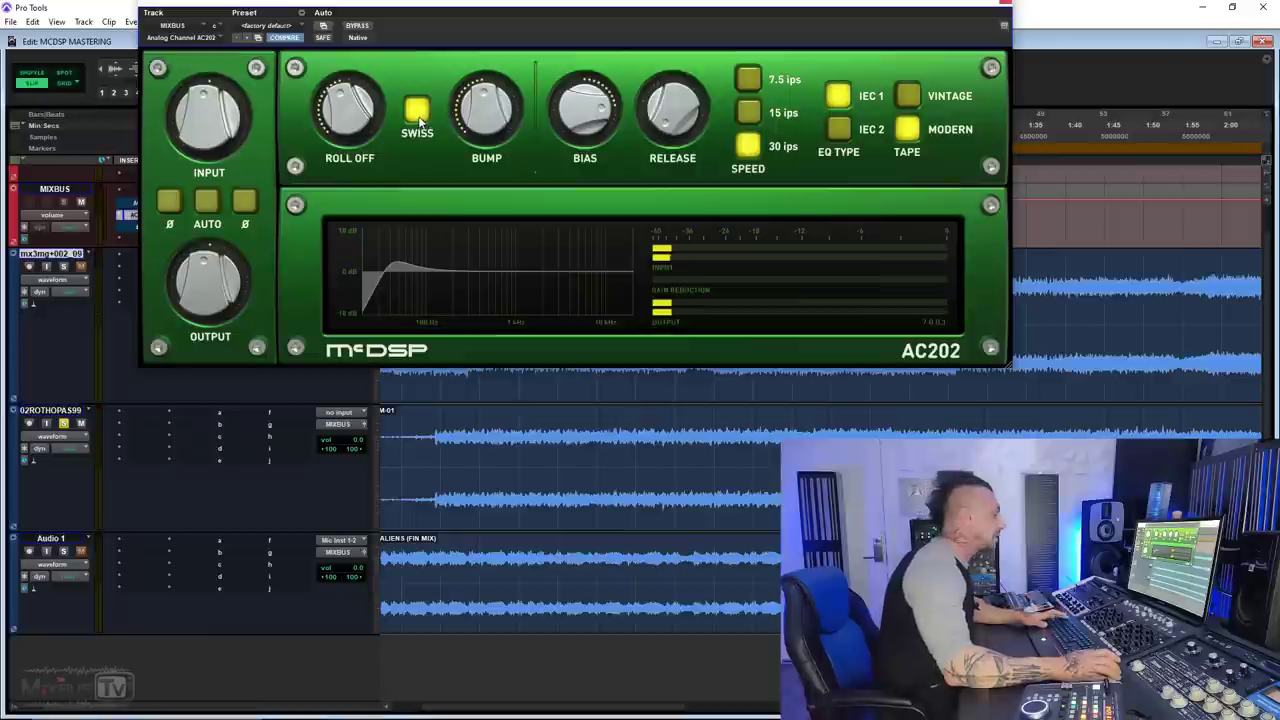
Try the Japan-O model on the AC202 with Bump raised to maximum and Roll Off slightly adjusted
{"action": "left_click", "coordinate": [418, 112]}
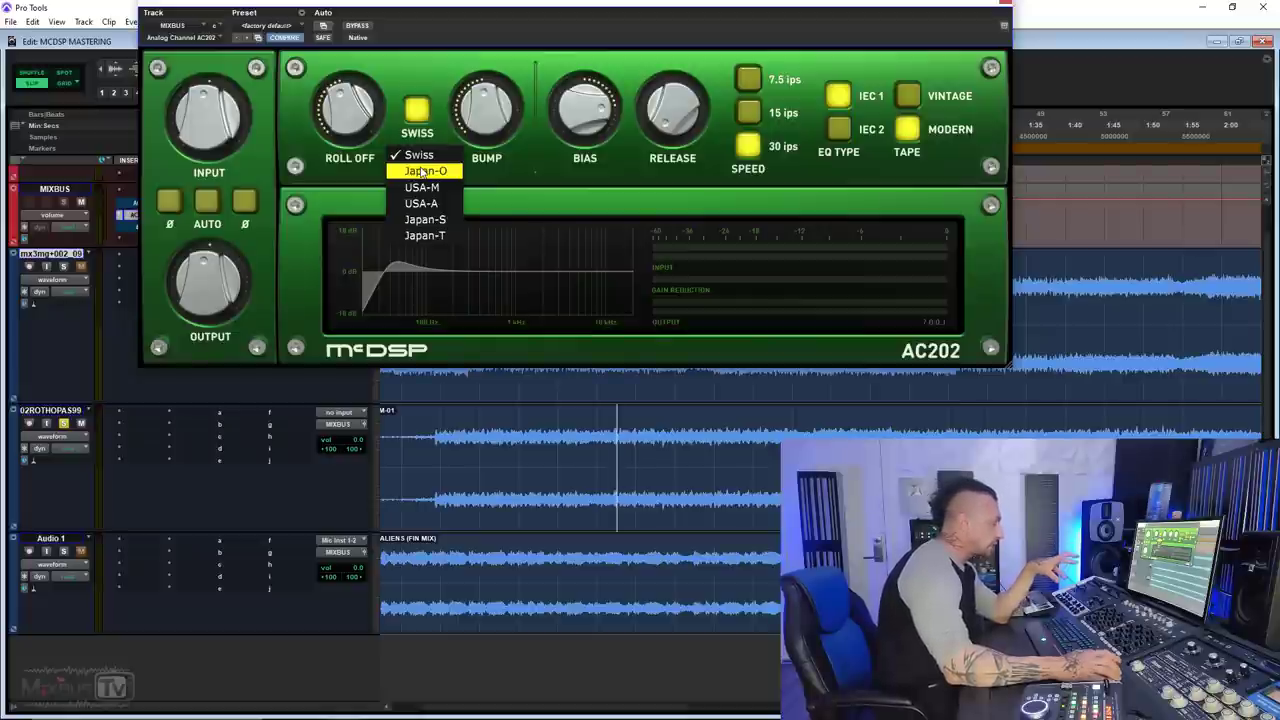
{"action": "left_click", "coordinate": [421, 170]}
{"action": "mouse_move", "coordinate": [487, 124]}
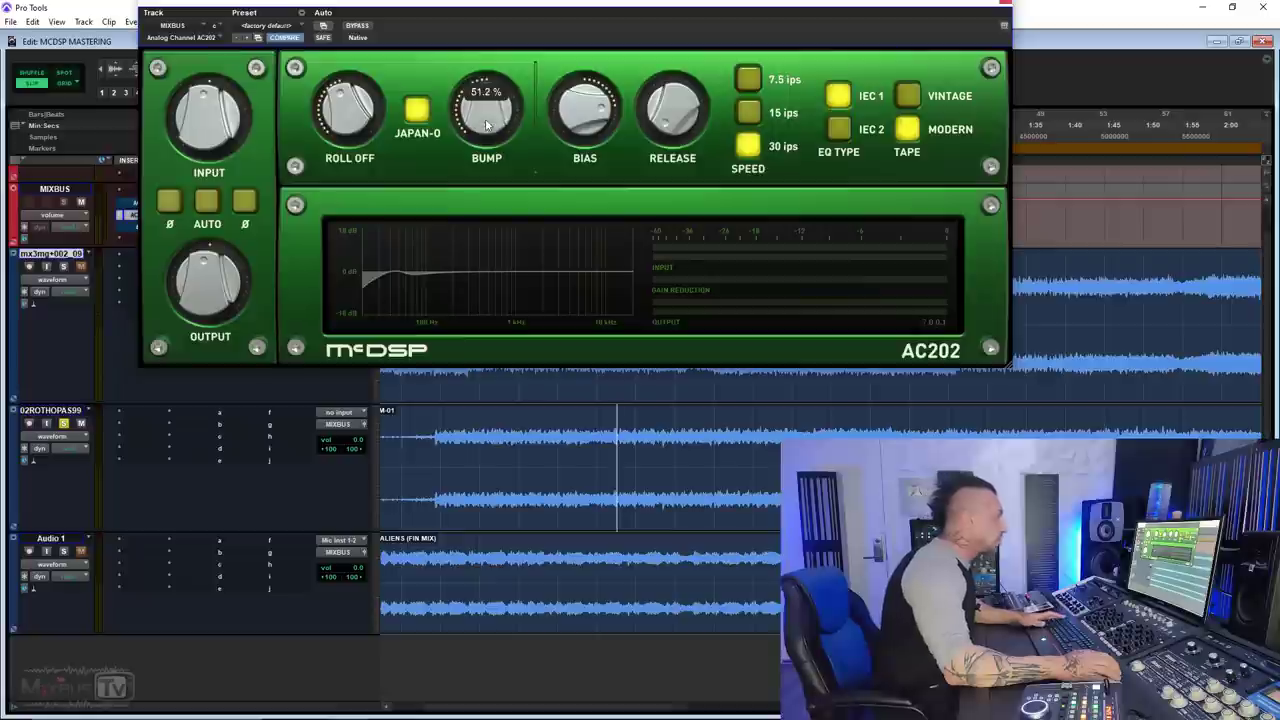
{"action": "left_click_drag", "start_coordinate": [487, 124], "coordinate": [487, 9]}
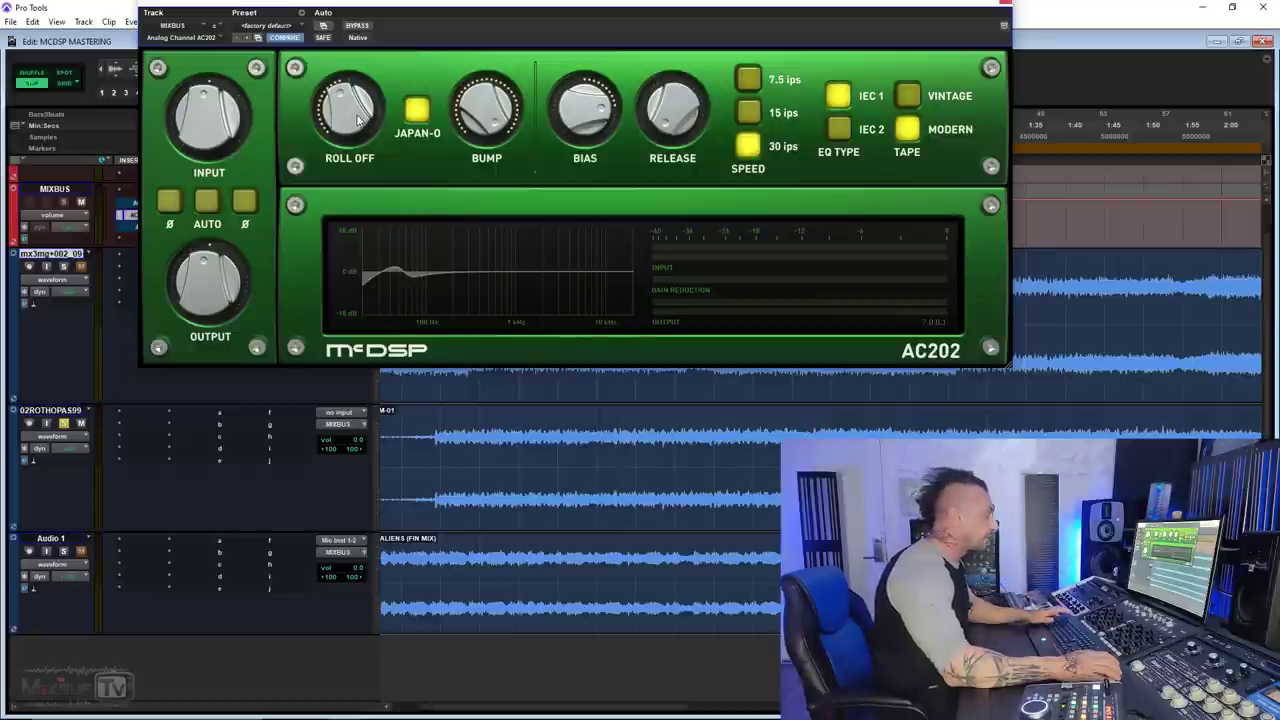
{"action": "left_click_drag", "start_coordinate": [358, 121], "coordinate": [360, 108]}
Play the track through the Swiss model with moderate Bump, and switch the AC202 to Japan-O with Bump at 100 %
{"action": "key", "text": "space"}
{"action": "mouse_move", "coordinate": [466, 157]}
{"action": "left_click_drag", "start_coordinate": [466, 157], "coordinate": [461, 175]}
{"action": "left_click", "coordinate": [418, 117]}
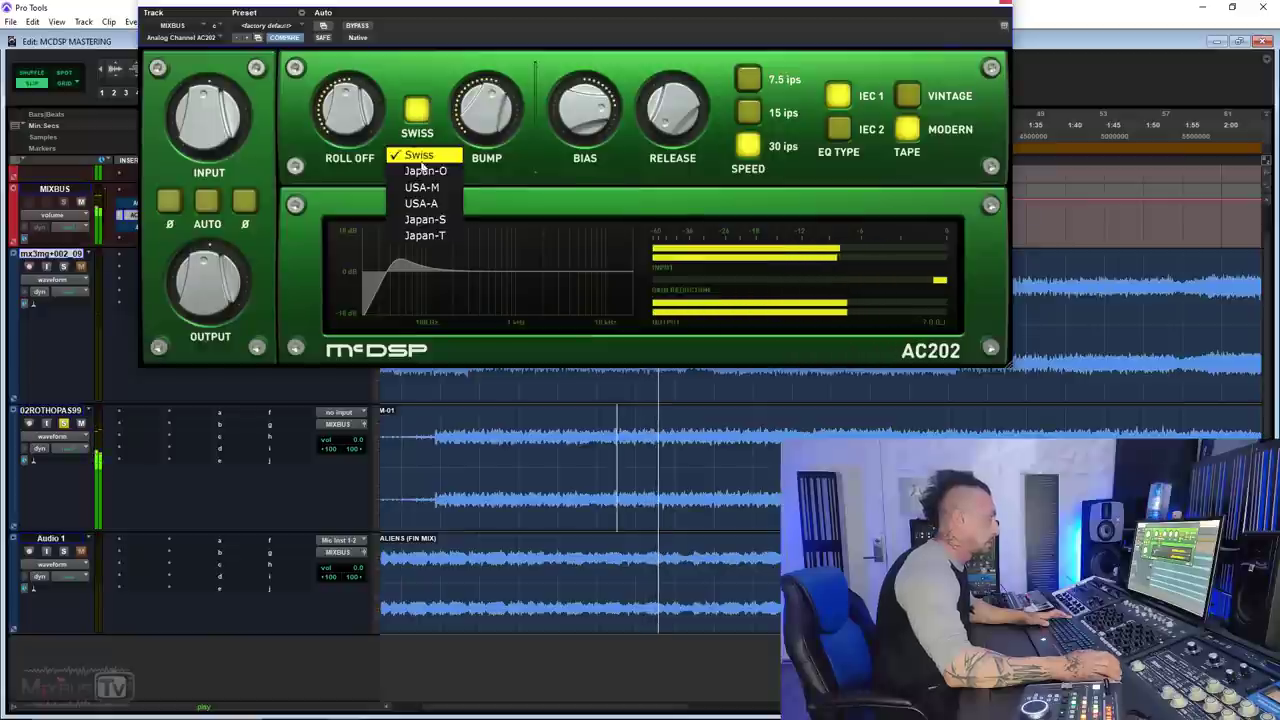
{"action": "left_click", "coordinate": [428, 171]}
{"action": "mouse_move", "coordinate": [473, 76]}
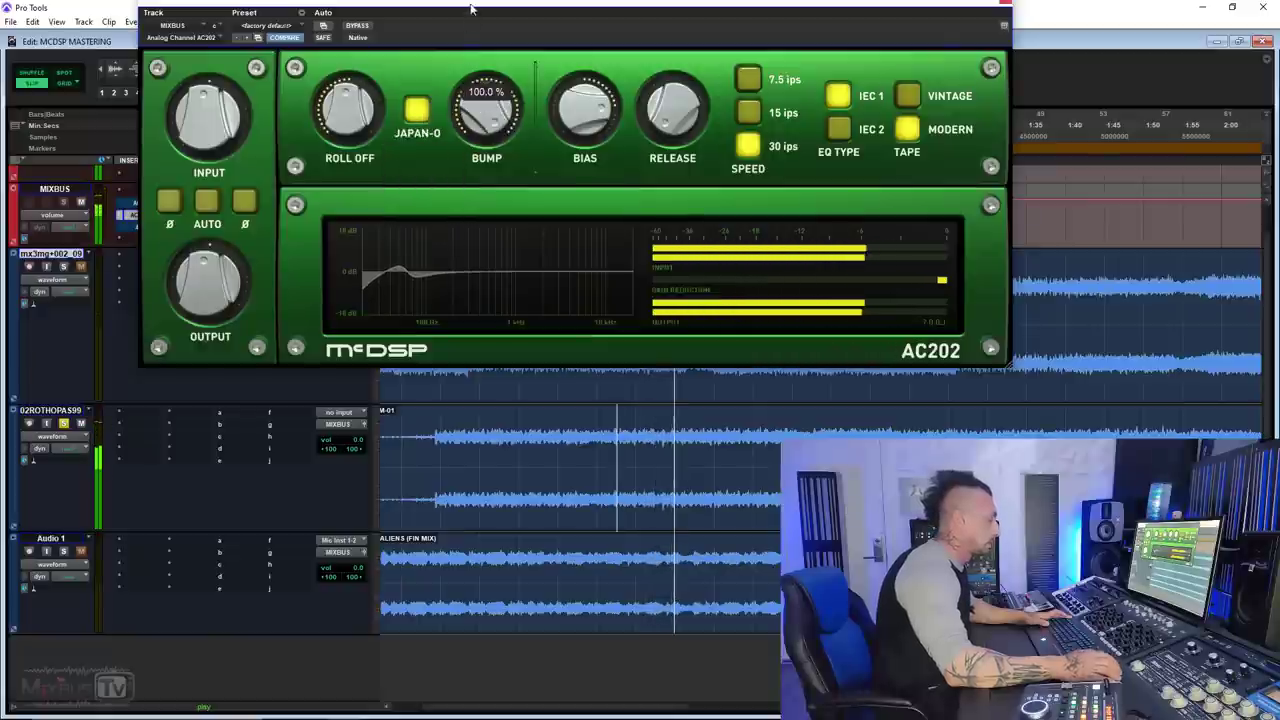
Switch the AC202 to the USA-M model, lower Roll Off to its minimum and set Bump to about 86.1 %
{"action": "left_click", "coordinate": [418, 117]}
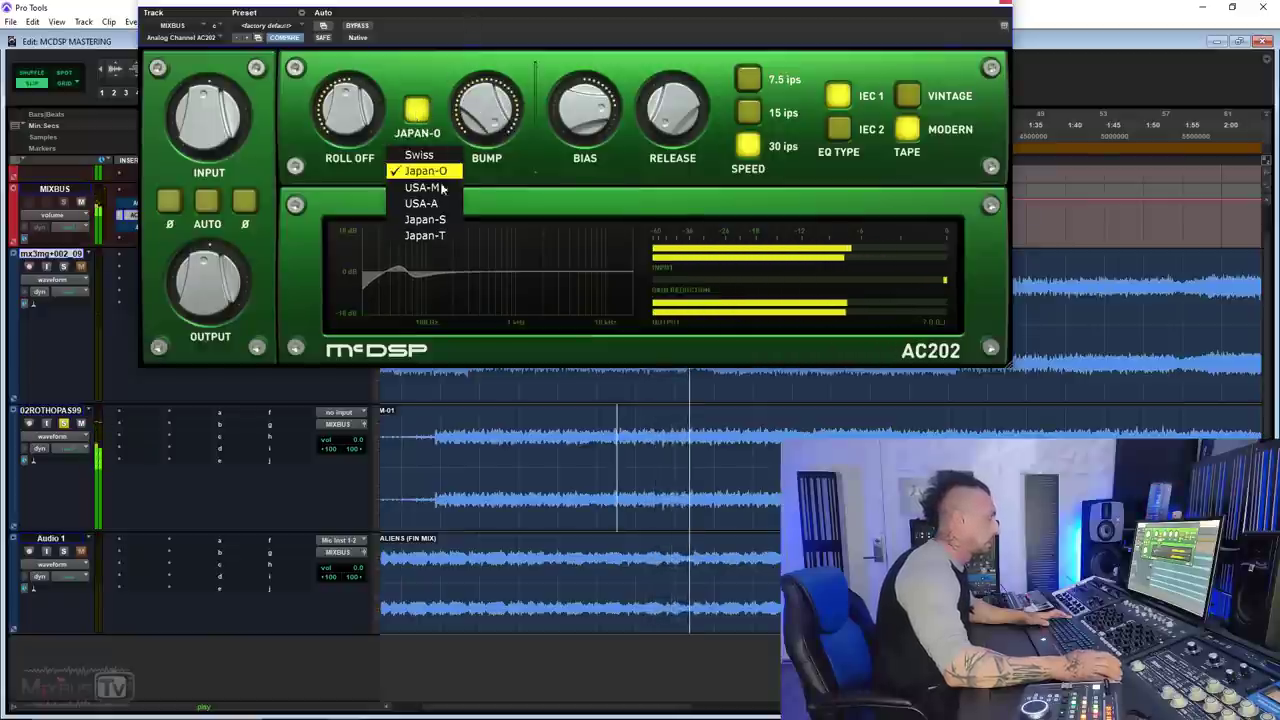
{"action": "left_click", "coordinate": [427, 190]}
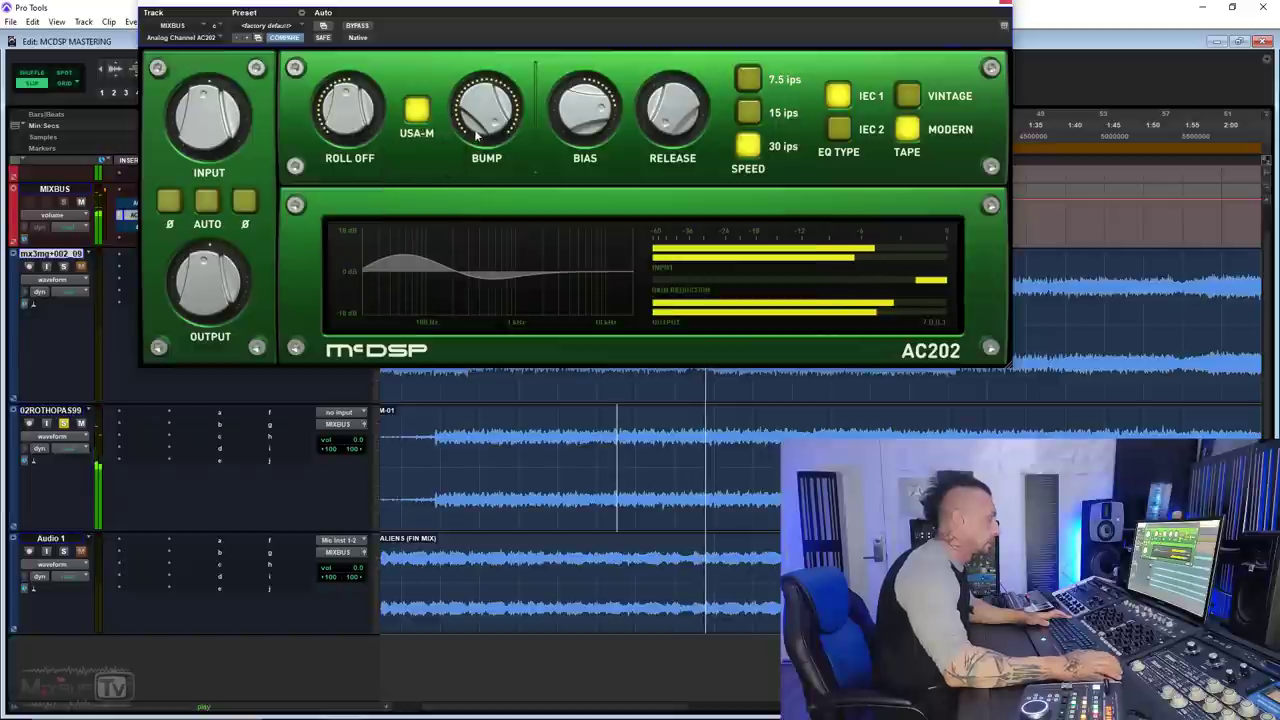
{"action": "mouse_move", "coordinate": [352, 138]}
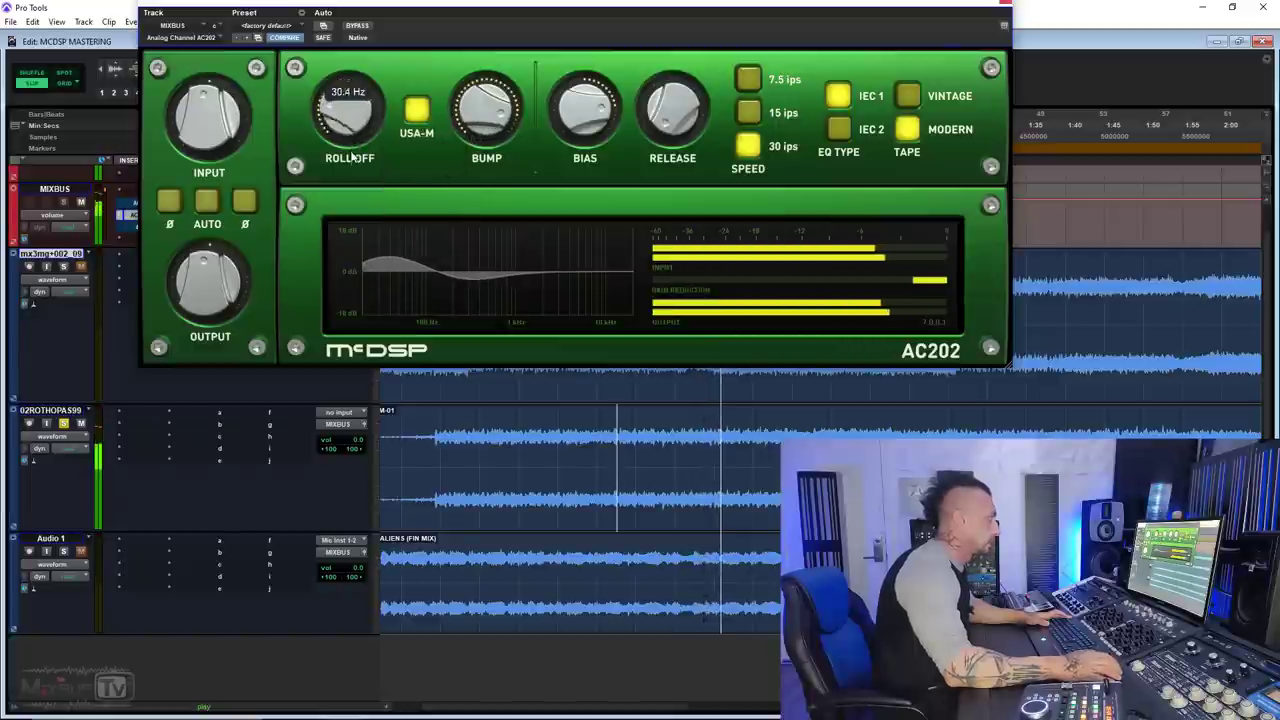
{"action": "mouse_move", "coordinate": [481, 143]}
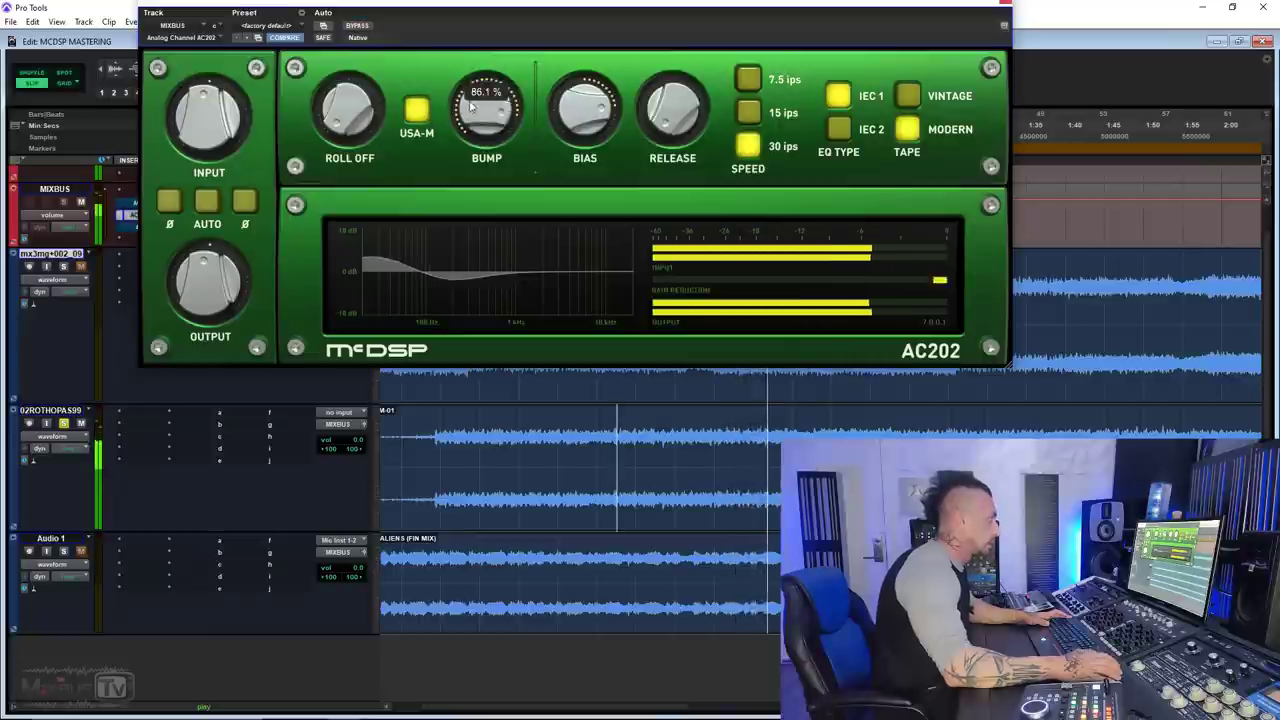
Switch the AC202 to the USA-A model and set Roll Off to about 43.3 Hz and Bump to about 87.9 %
{"action": "left_click", "coordinate": [417, 133]}
{"action": "left_click", "coordinate": [430, 186]}
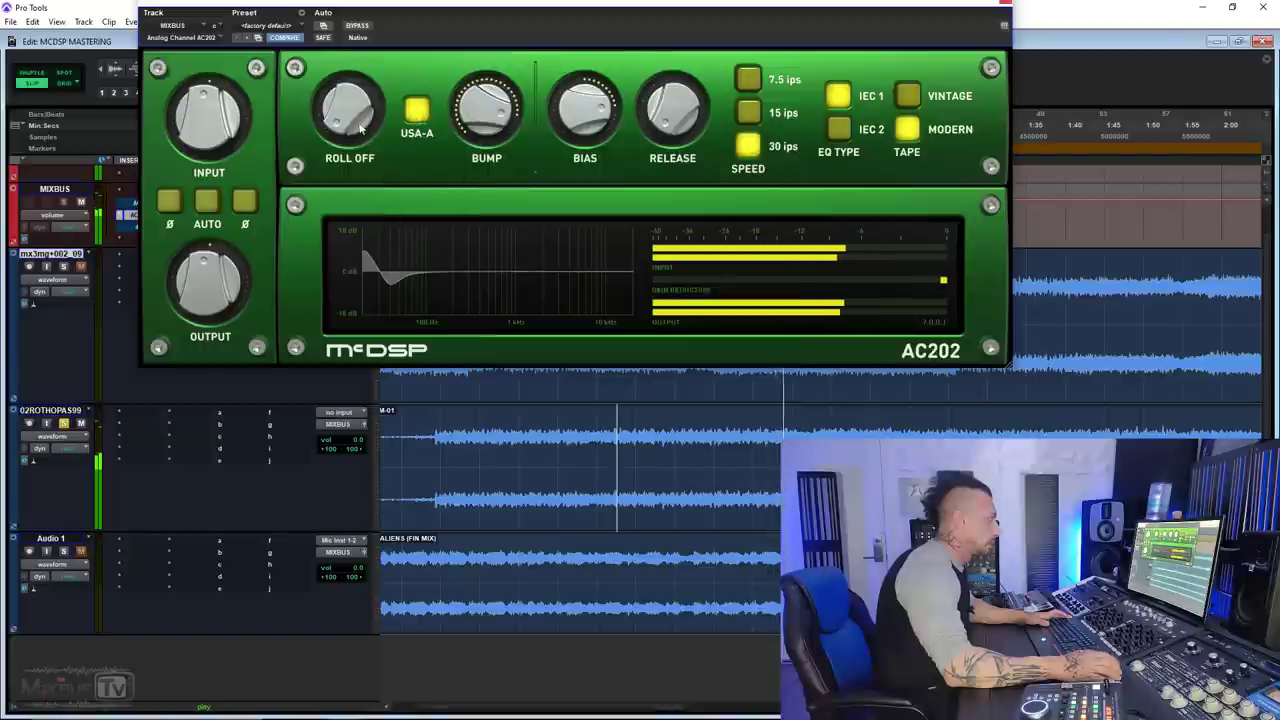
{"action": "left_click_drag", "start_coordinate": [349, 110], "coordinate": [351, 96]}
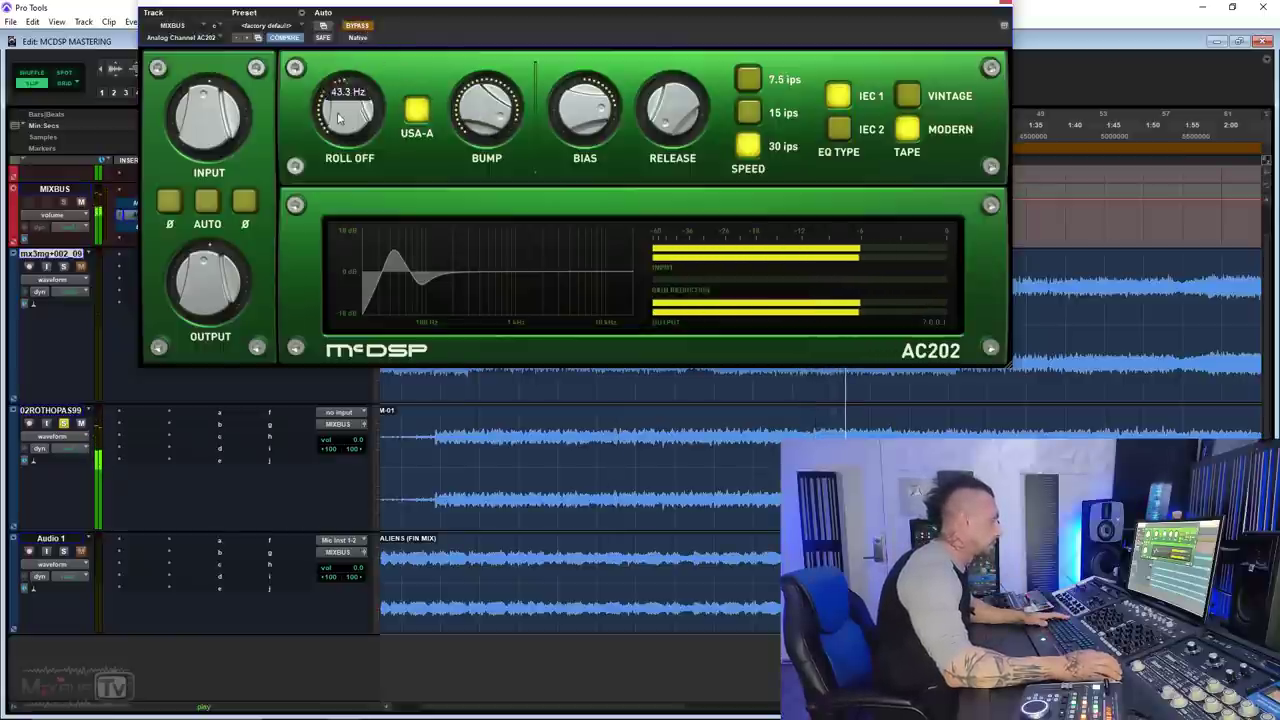
{"action": "mouse_move", "coordinate": [348, 102]}
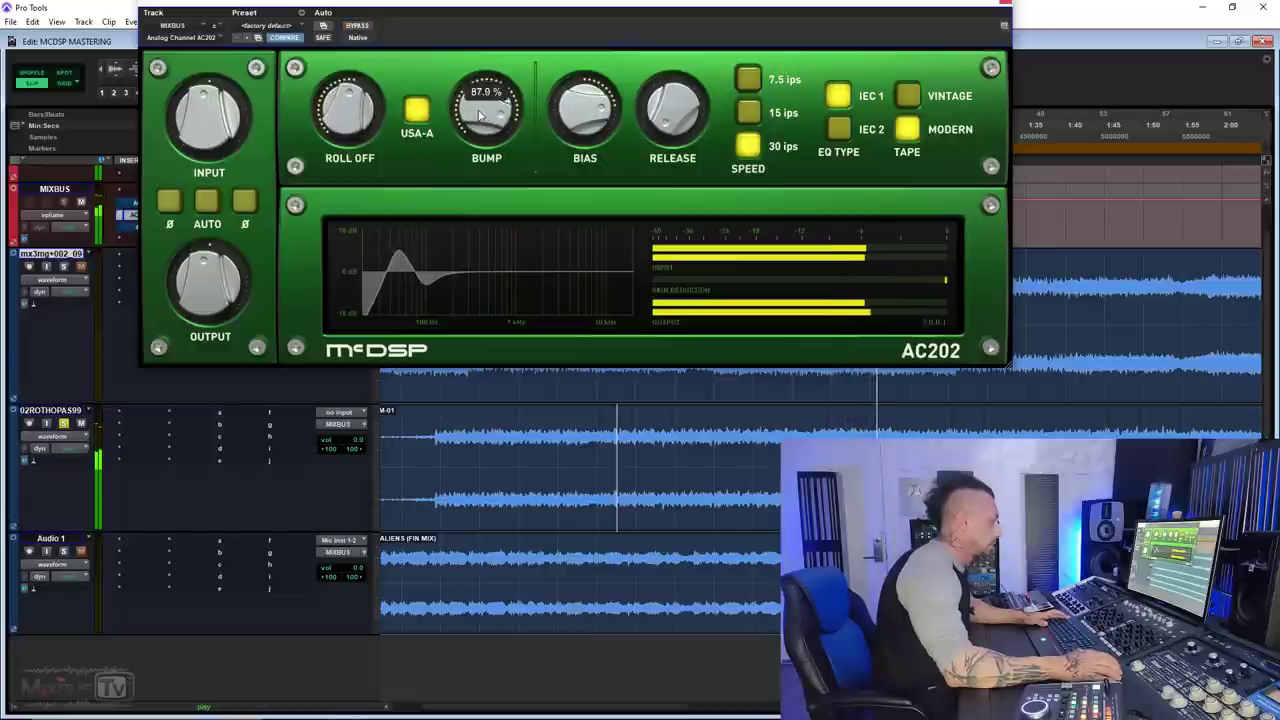
Compare the AC202 bypassed and active during playback, and raise Roll Off to about 56.0 Hz
{"action": "left_click", "coordinate": [358, 26]}
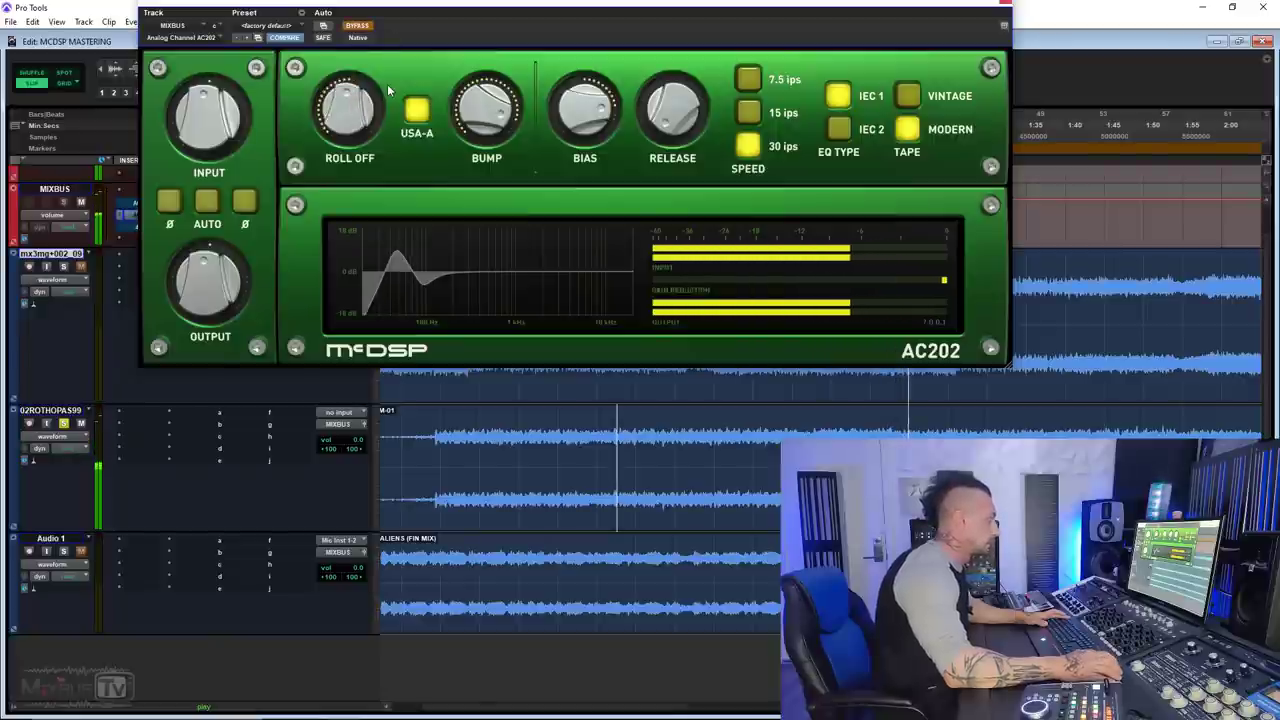
{"action": "left_click", "coordinate": [357, 26]}
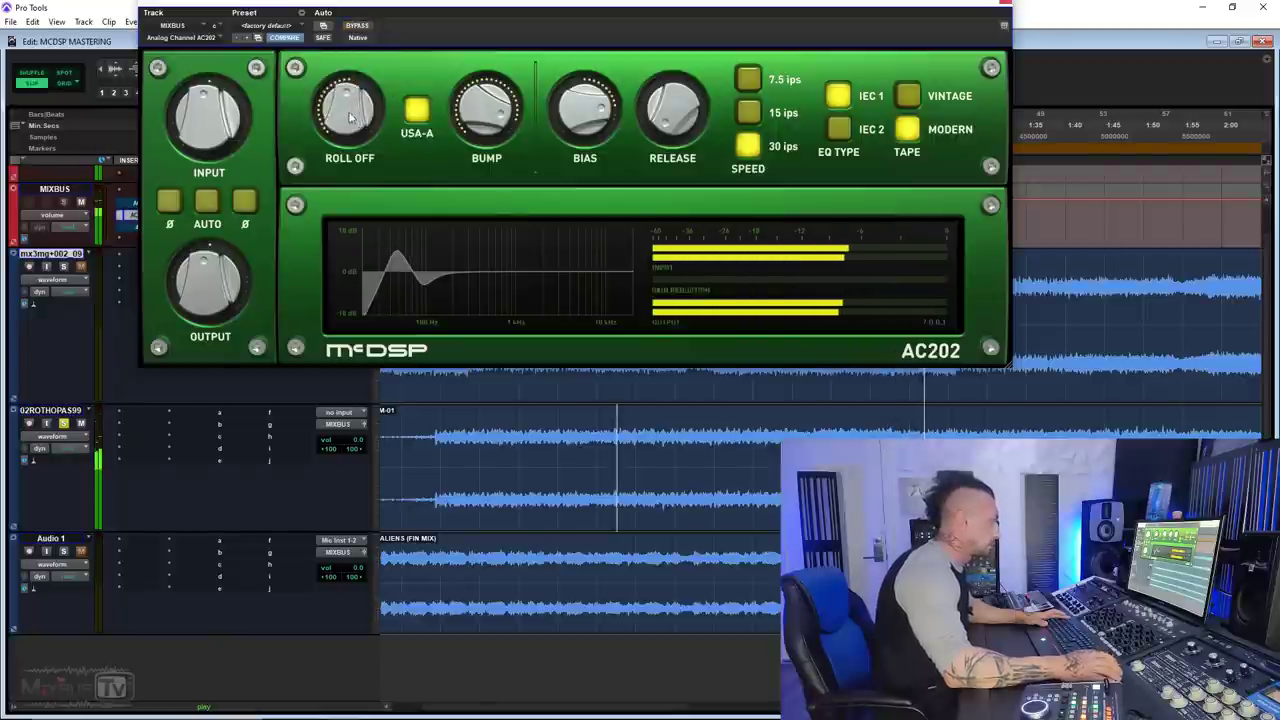
{"action": "left_click_drag", "start_coordinate": [350, 100], "coordinate": [350, 95]}
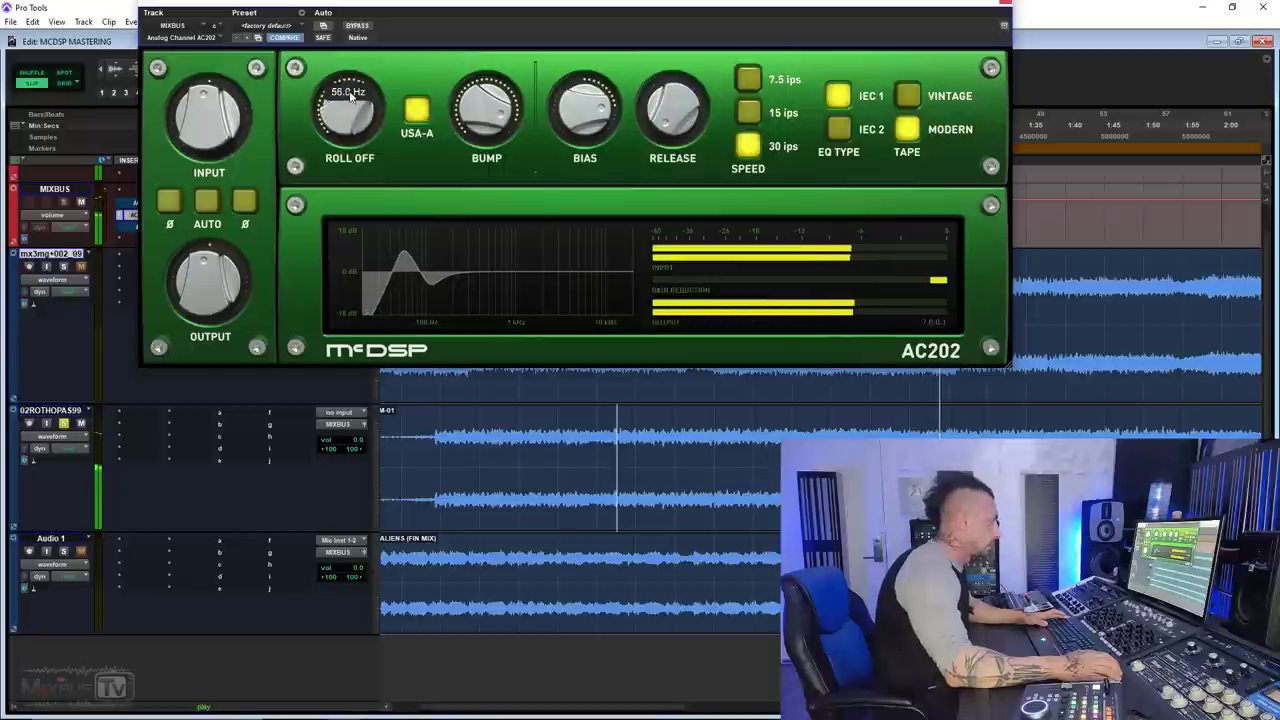
Switch the AC202 to the Japan-S model and lower both Roll Off and Bump
{"action": "left_click", "coordinate": [417, 133]}
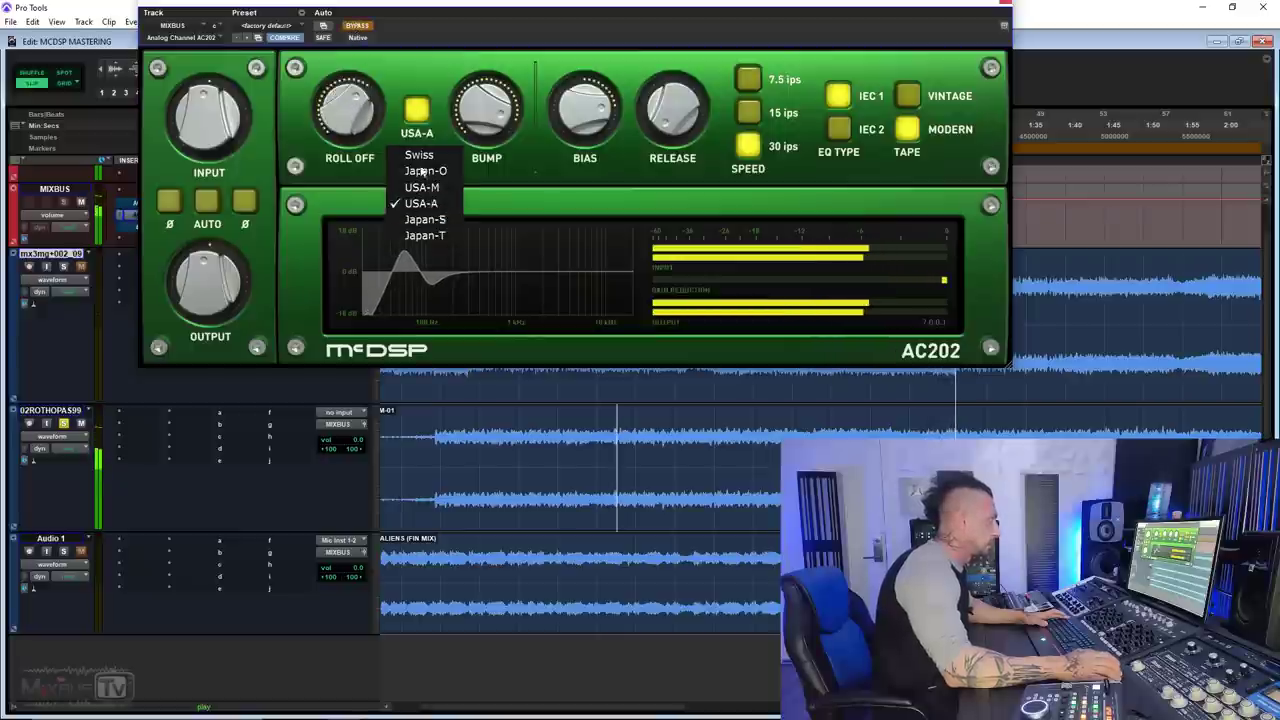
{"action": "left_click", "coordinate": [420, 230]}
{"action": "left_click", "coordinate": [357, 27]}
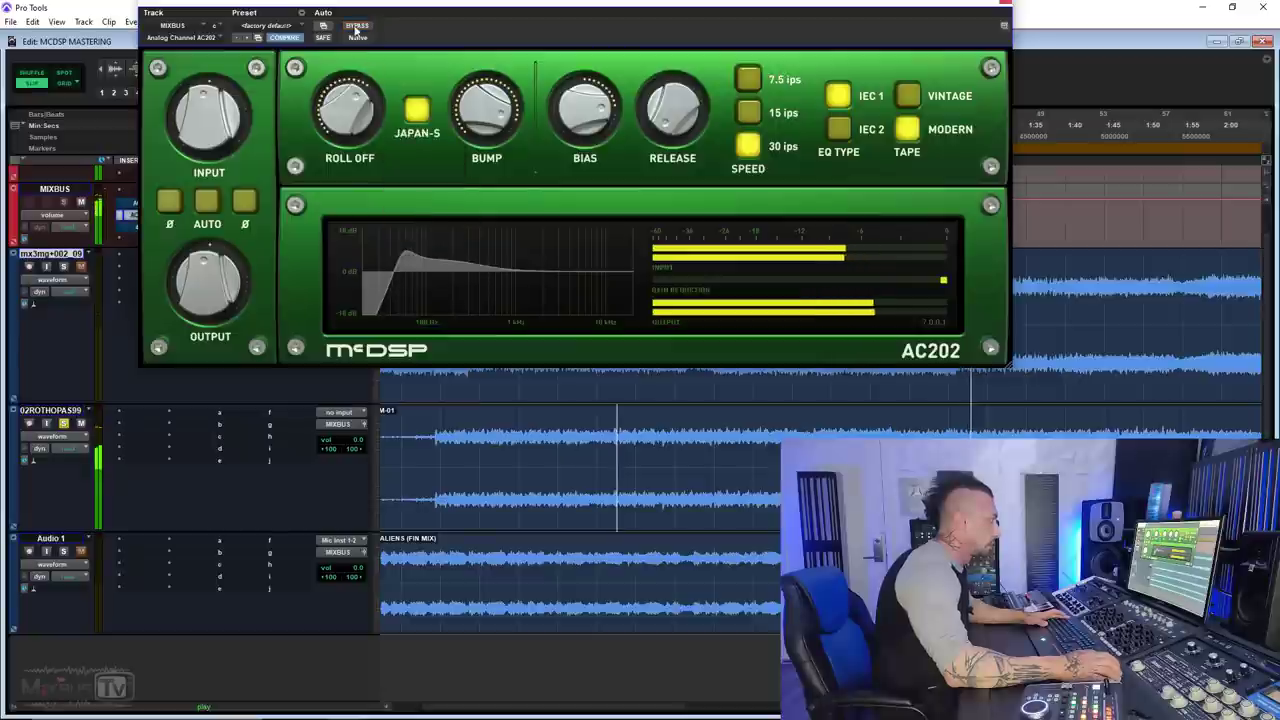
{"action": "left_click_drag", "start_coordinate": [361, 116], "coordinate": [356, 104]}
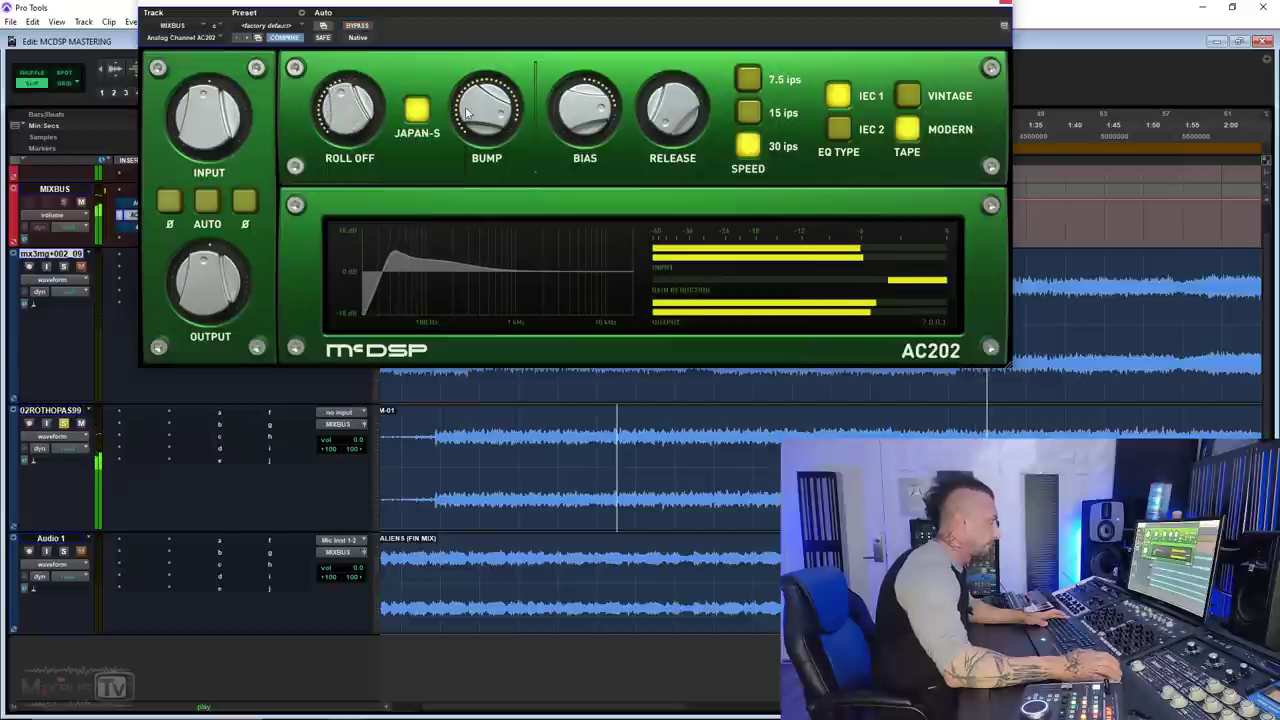
{"action": "left_click_drag", "start_coordinate": [484, 112], "coordinate": [468, 145]}
Audition the Japan-T model on the AC202, stop playback and check the Roll Off setting
{"action": "left_click", "coordinate": [420, 133]}
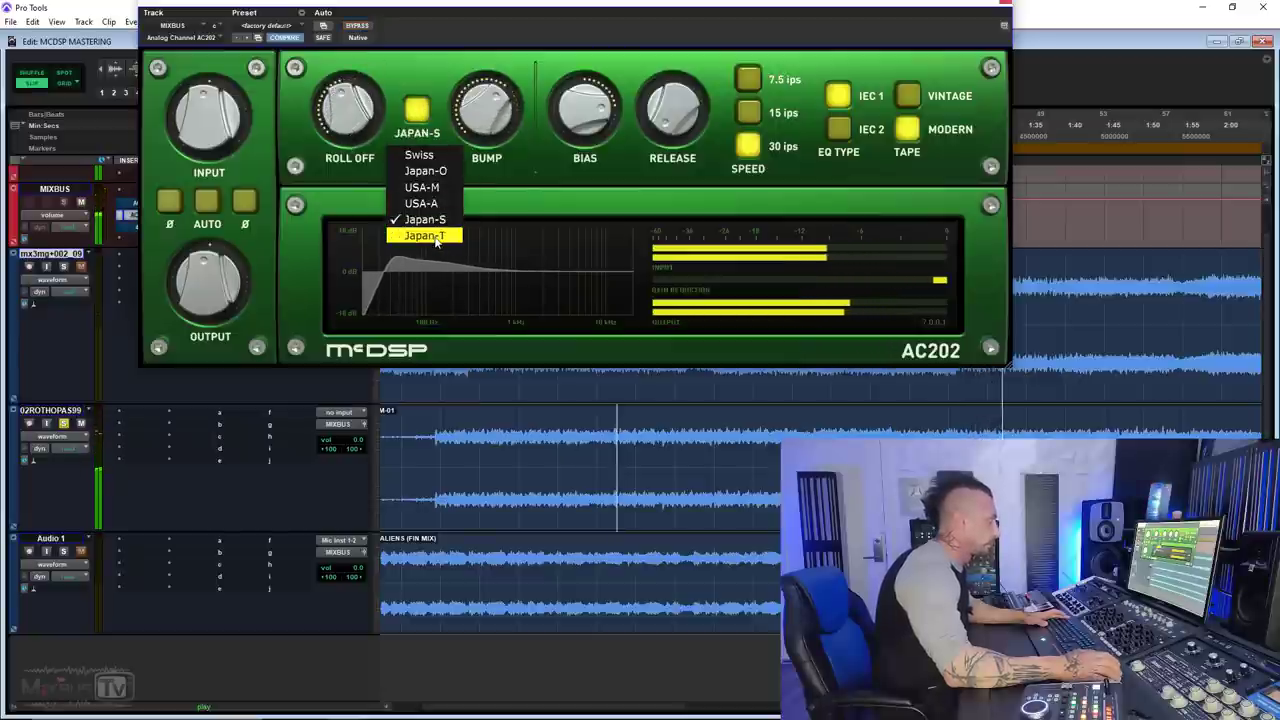
{"action": "left_click", "coordinate": [435, 237]}
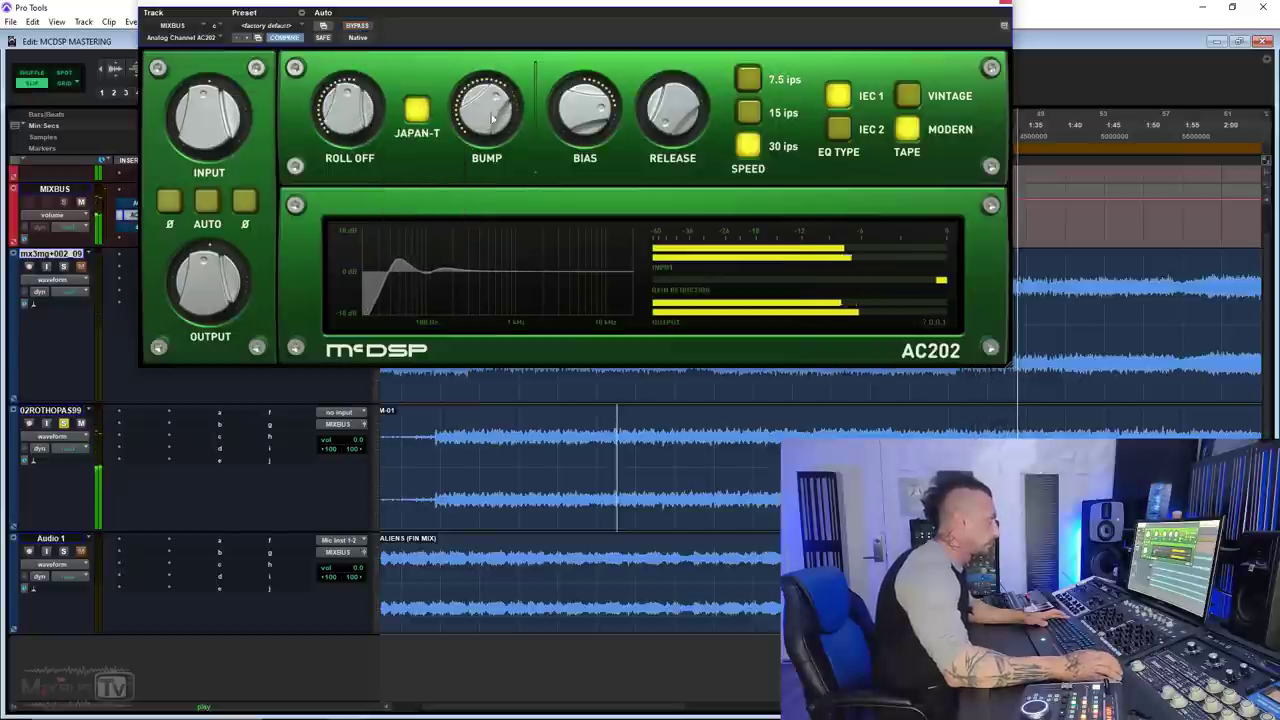
{"action": "mouse_move", "coordinate": [350, 120]}
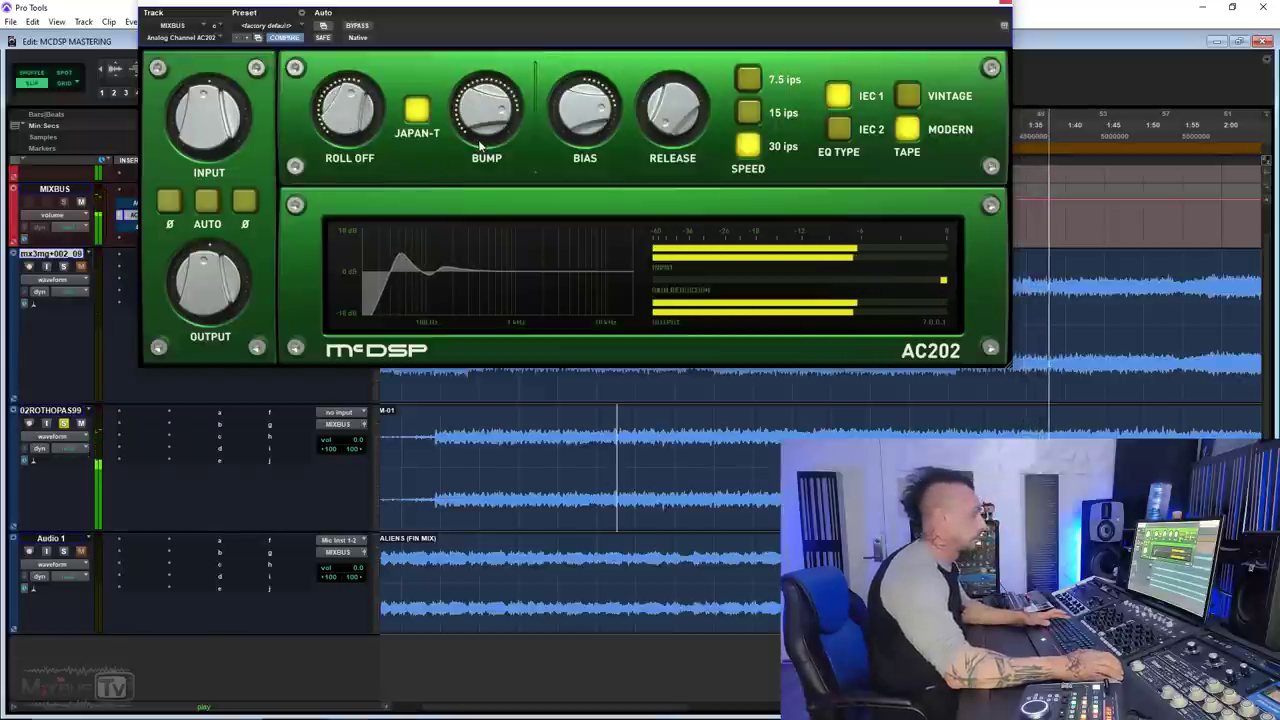
{"action": "key", "text": "space"}
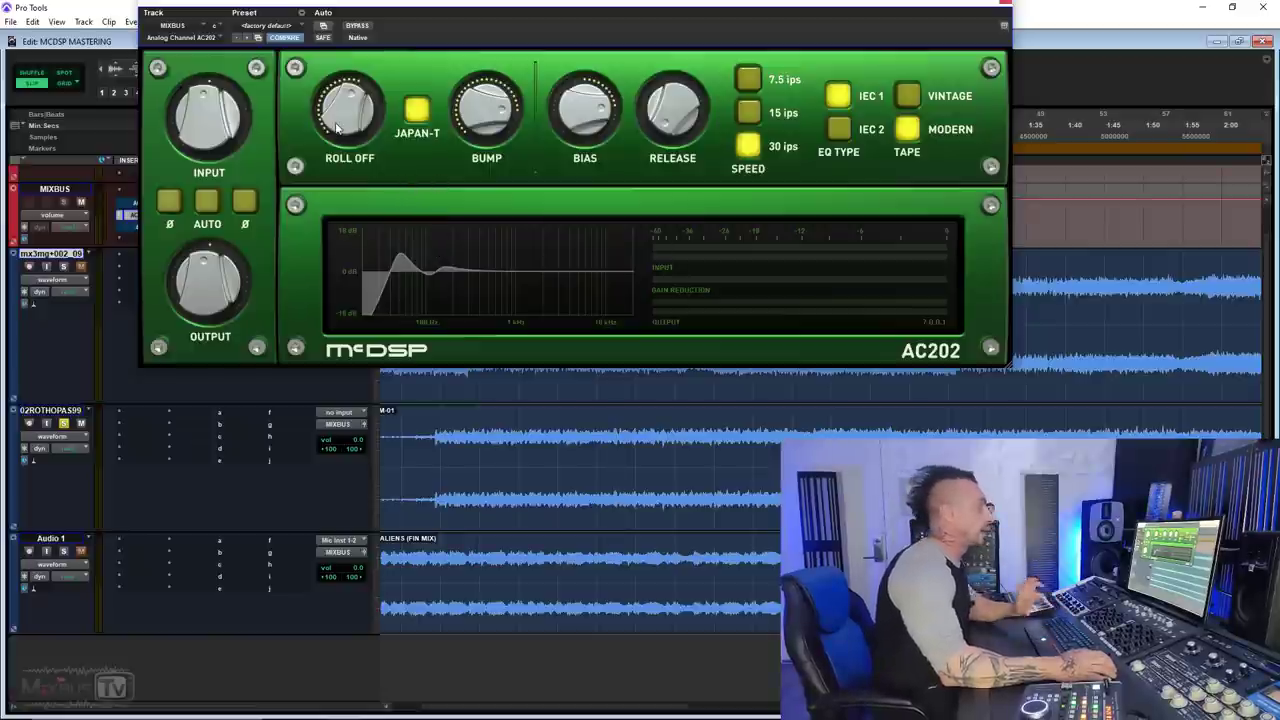
{"action": "left_click_drag", "start_coordinate": [338, 124], "coordinate": [341, 133]}
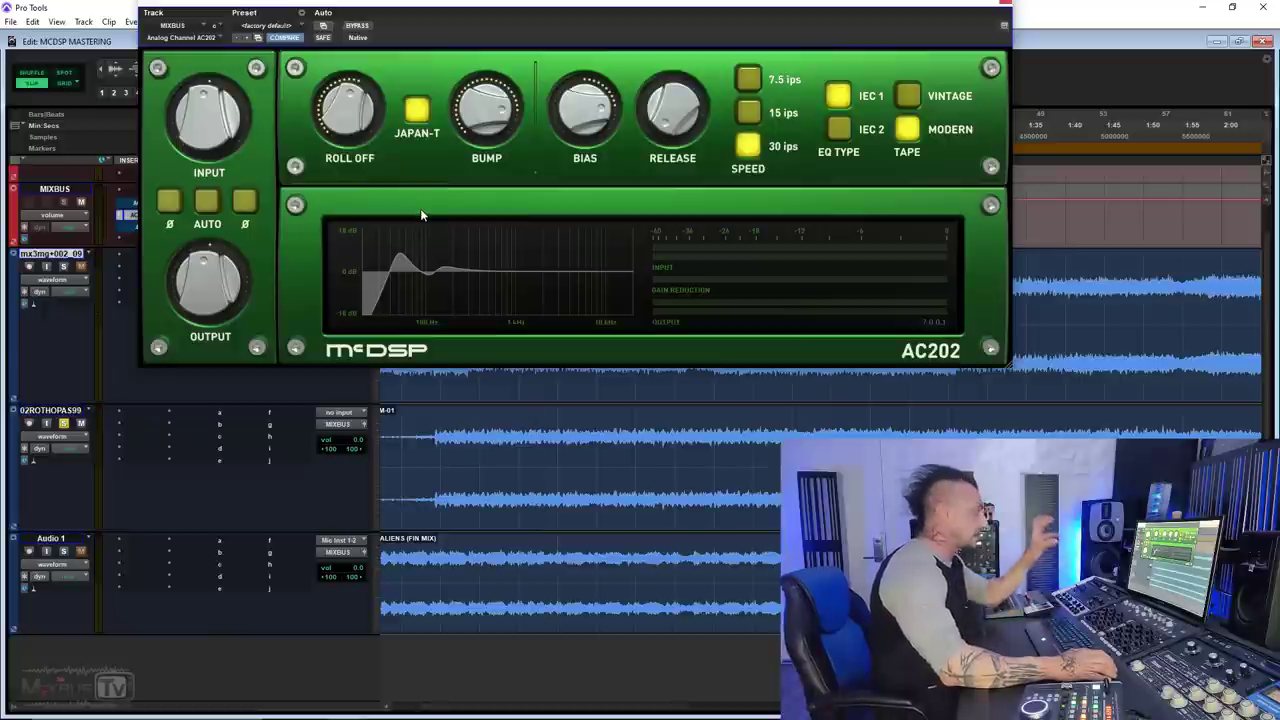
Play the track and compare the Japan-T setting with the AC202 bypassed and active
{"action": "key", "text": "space"}
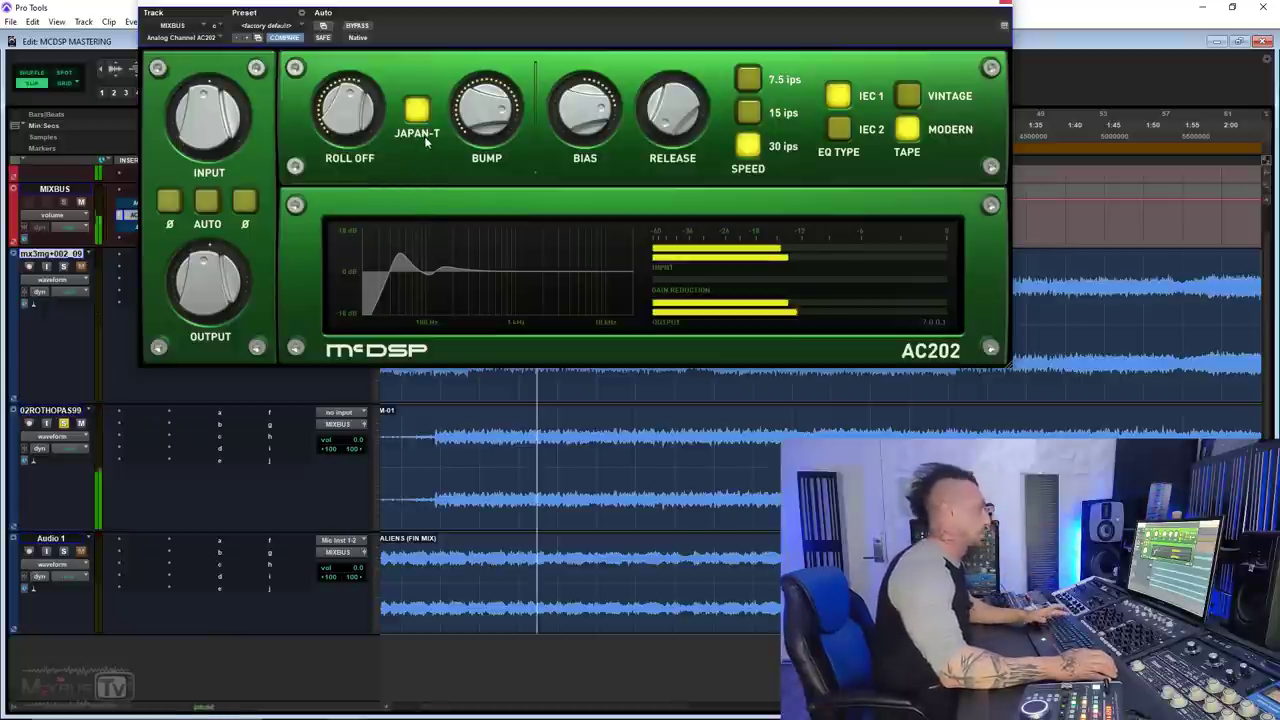
{"action": "left_click", "coordinate": [358, 25]}
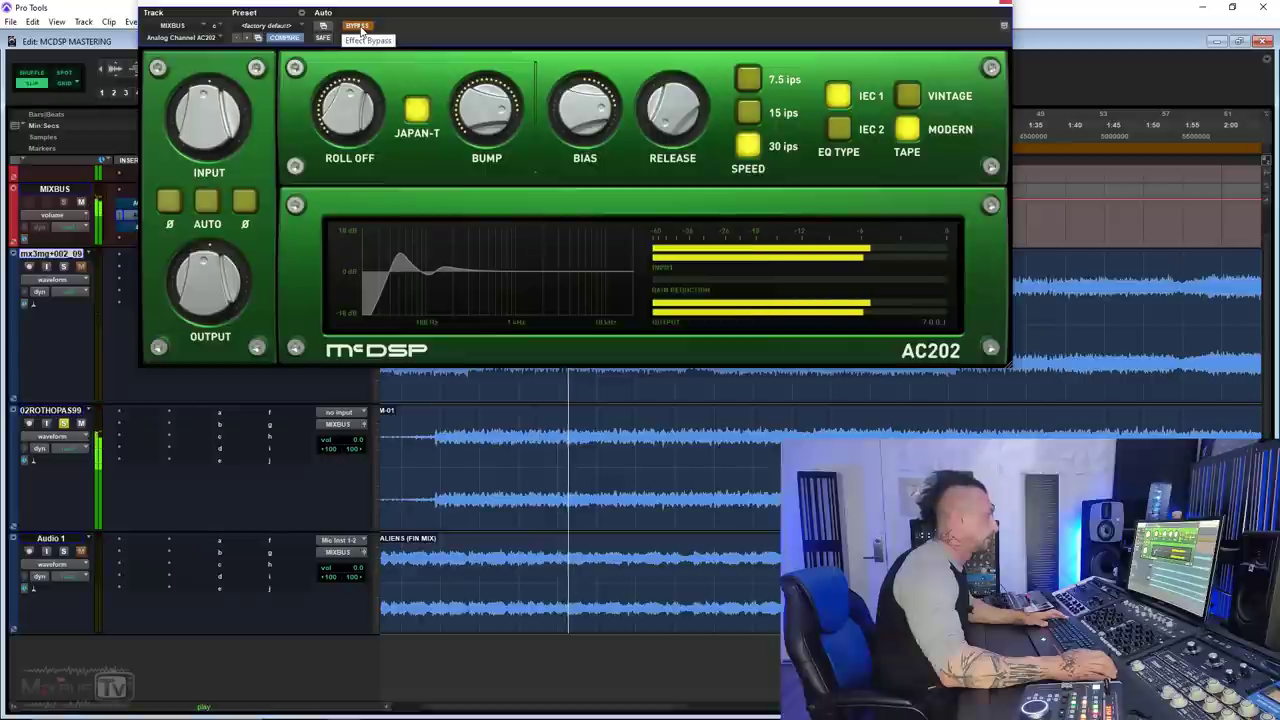
{"action": "left_click", "coordinate": [358, 25]}
Audition the Swiss and Japan-O models on the AC202 and settle on the USA-A model
{"action": "left_click", "coordinate": [417, 133]}
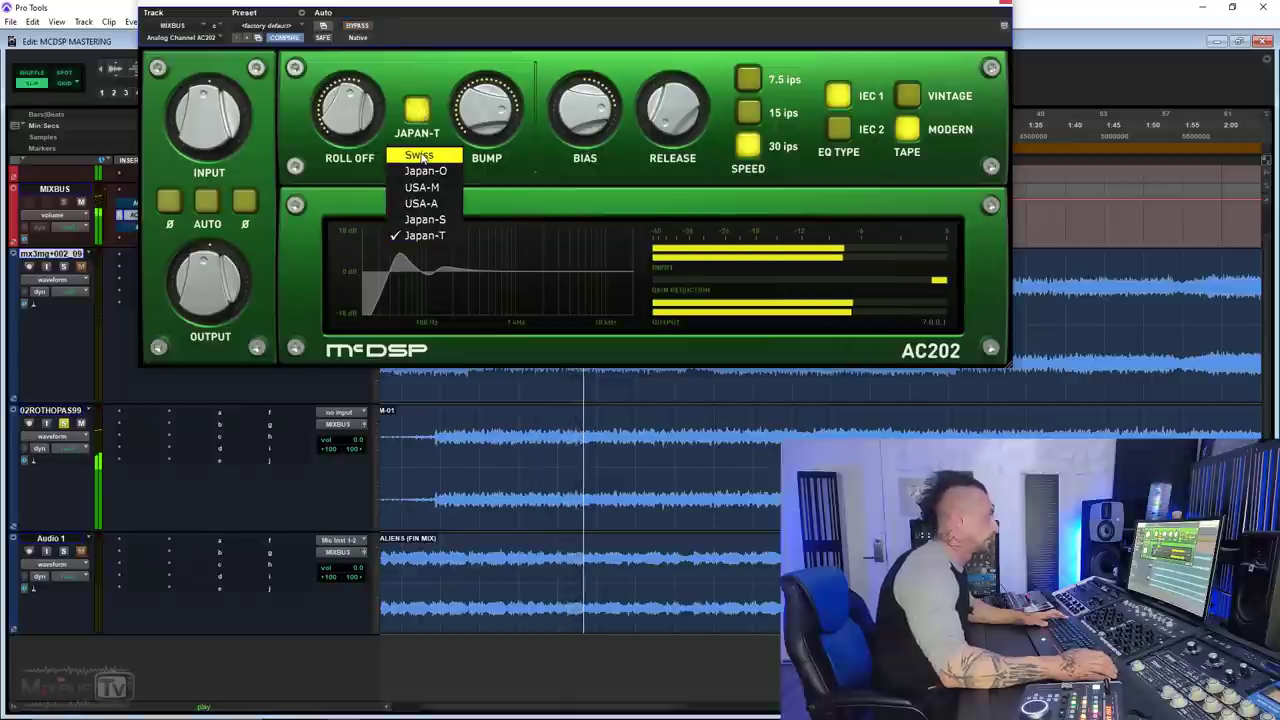
{"action": "left_click", "coordinate": [420, 156]}
{"action": "left_click", "coordinate": [420, 152]}
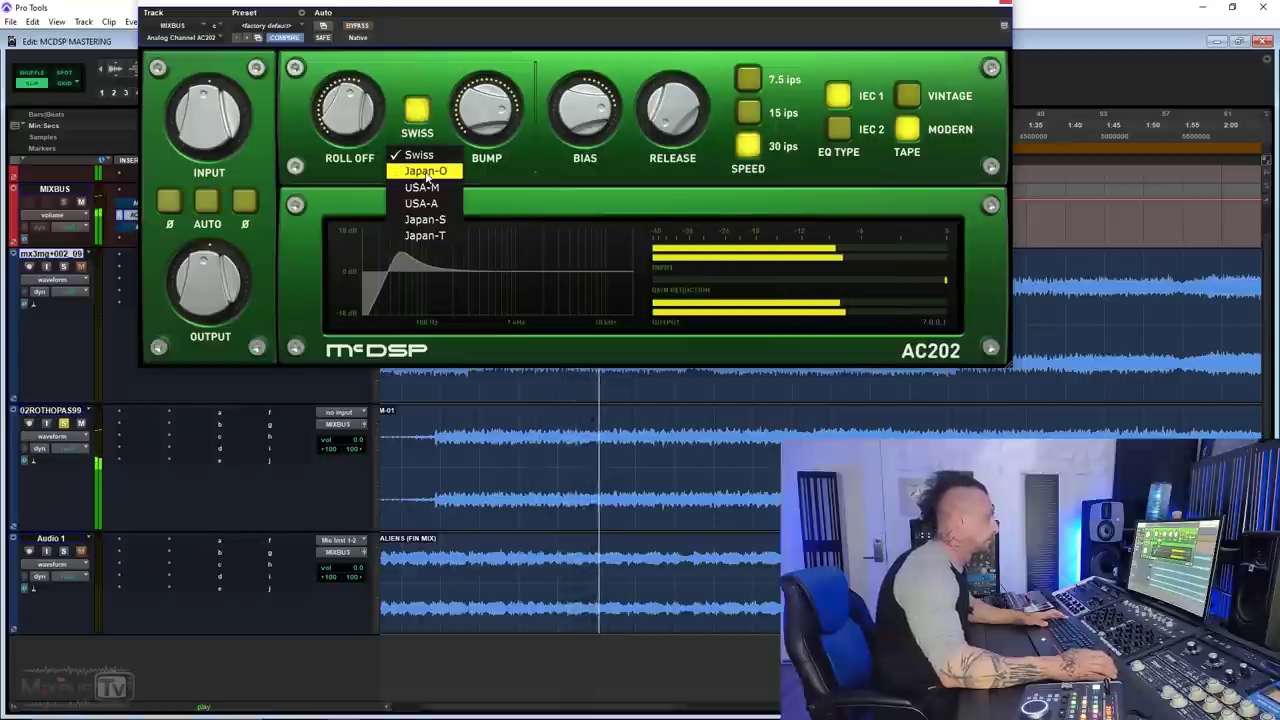
{"action": "left_click", "coordinate": [425, 172]}
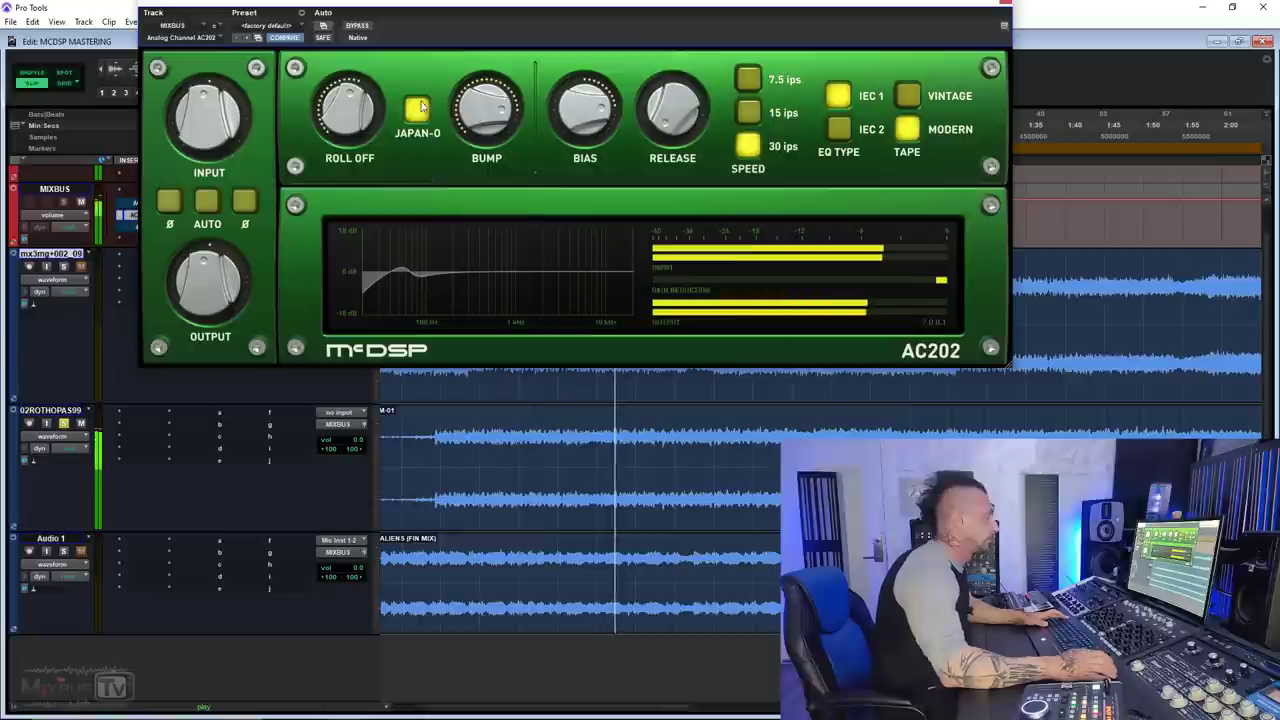
{"action": "left_click", "coordinate": [425, 172]}
{"action": "left_click", "coordinate": [420, 204]}
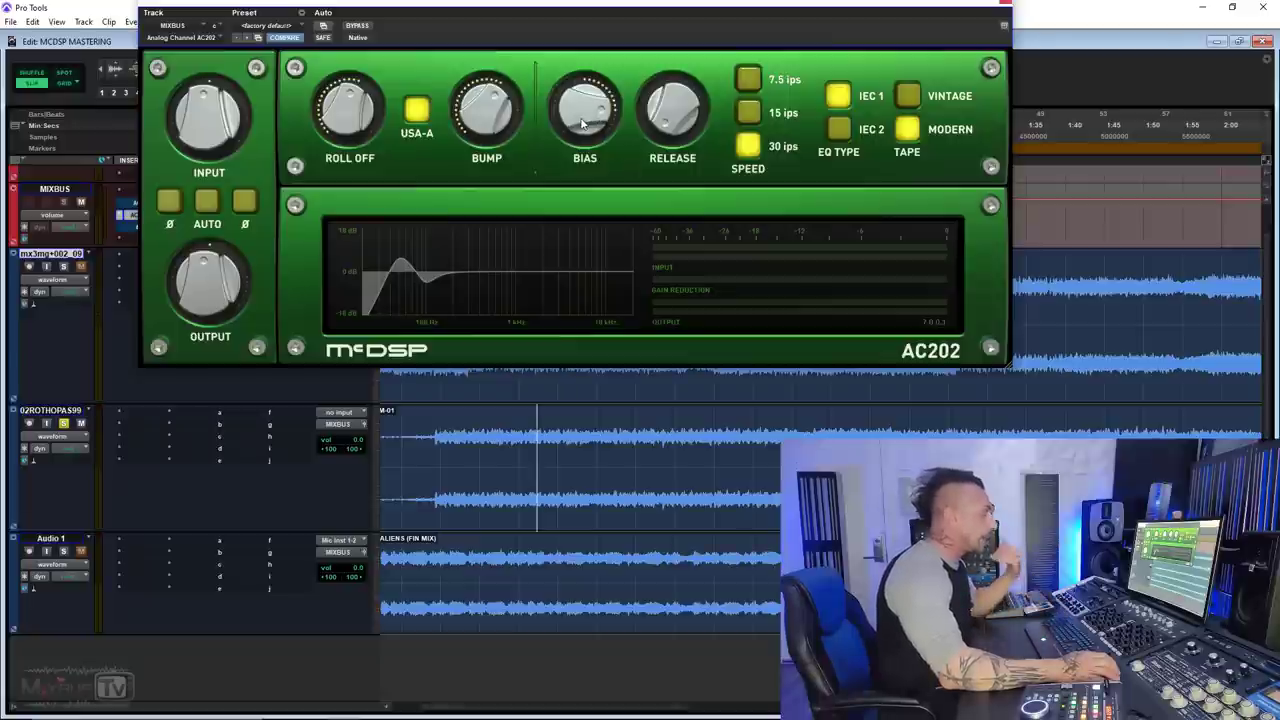
Play the track from the start point and raise the AC202's Bias toward its maximum
{"action": "key", "text": "space"}
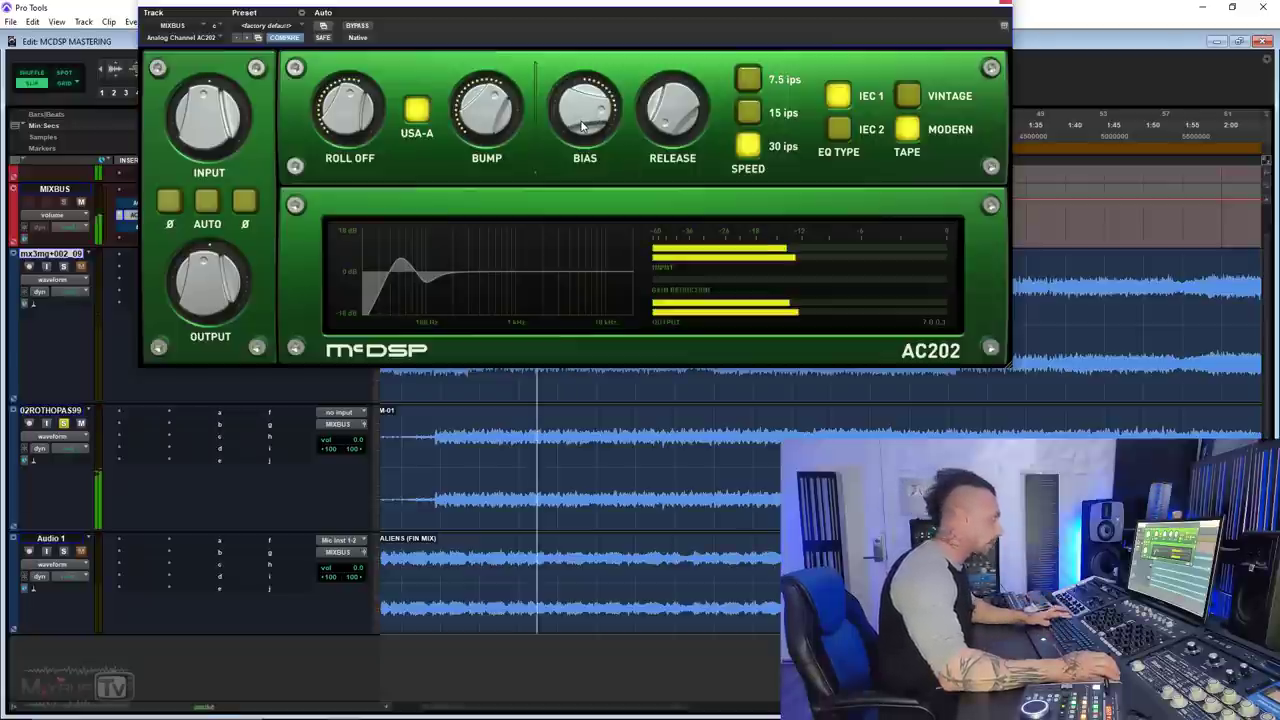
{"action": "left_click_drag", "start_coordinate": [577, 158], "coordinate": [583, 121]}
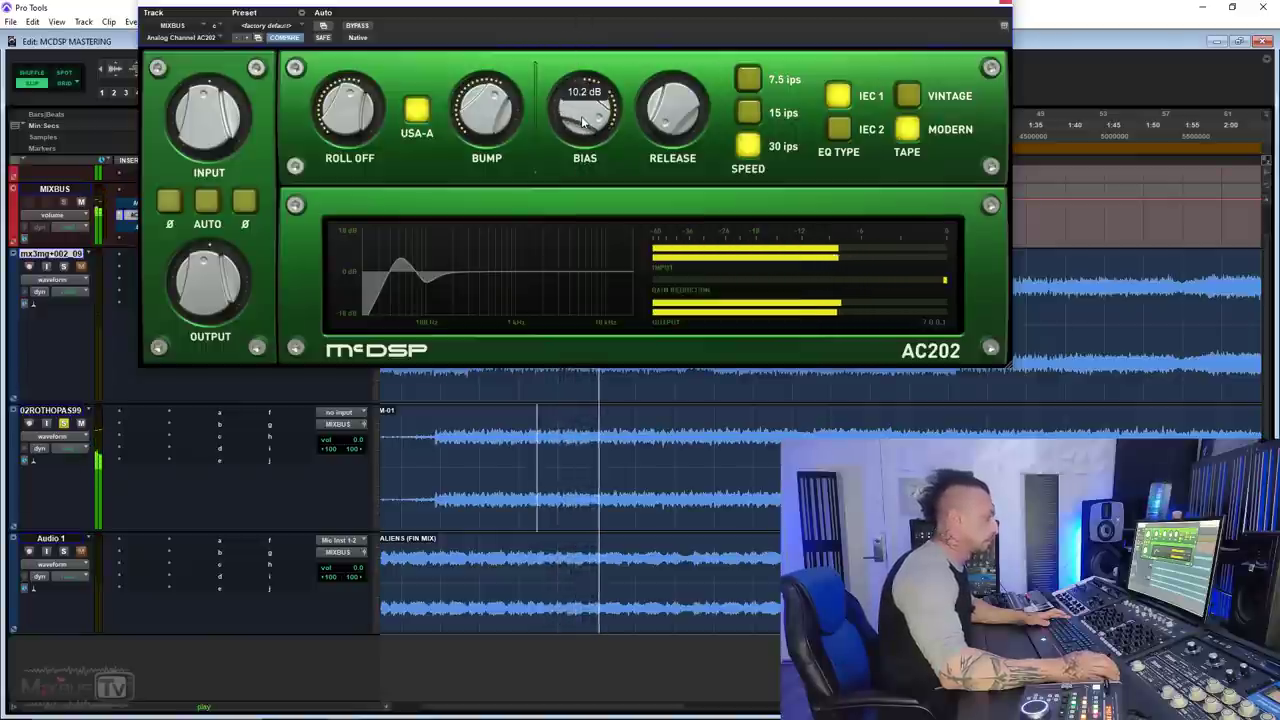
{"action": "left_click_drag", "start_coordinate": [583, 121], "coordinate": [585, 96]}
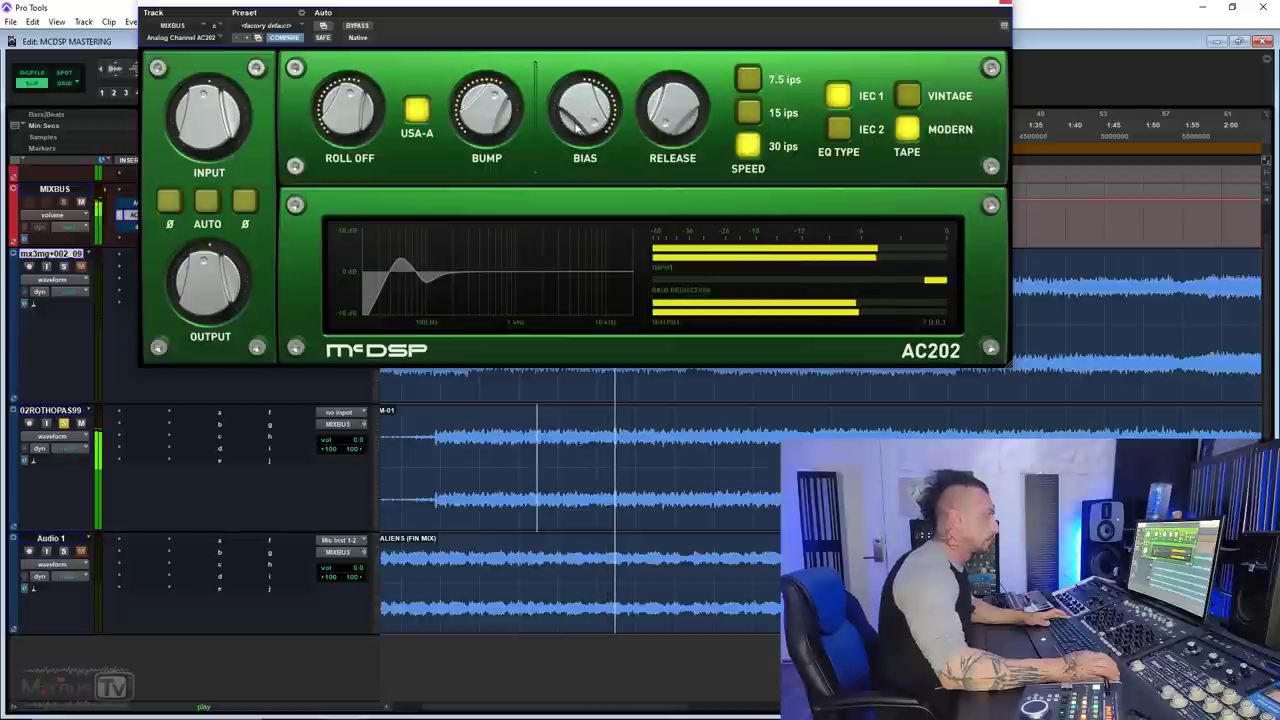
{"action": "left_click", "coordinate": [489, 126]}
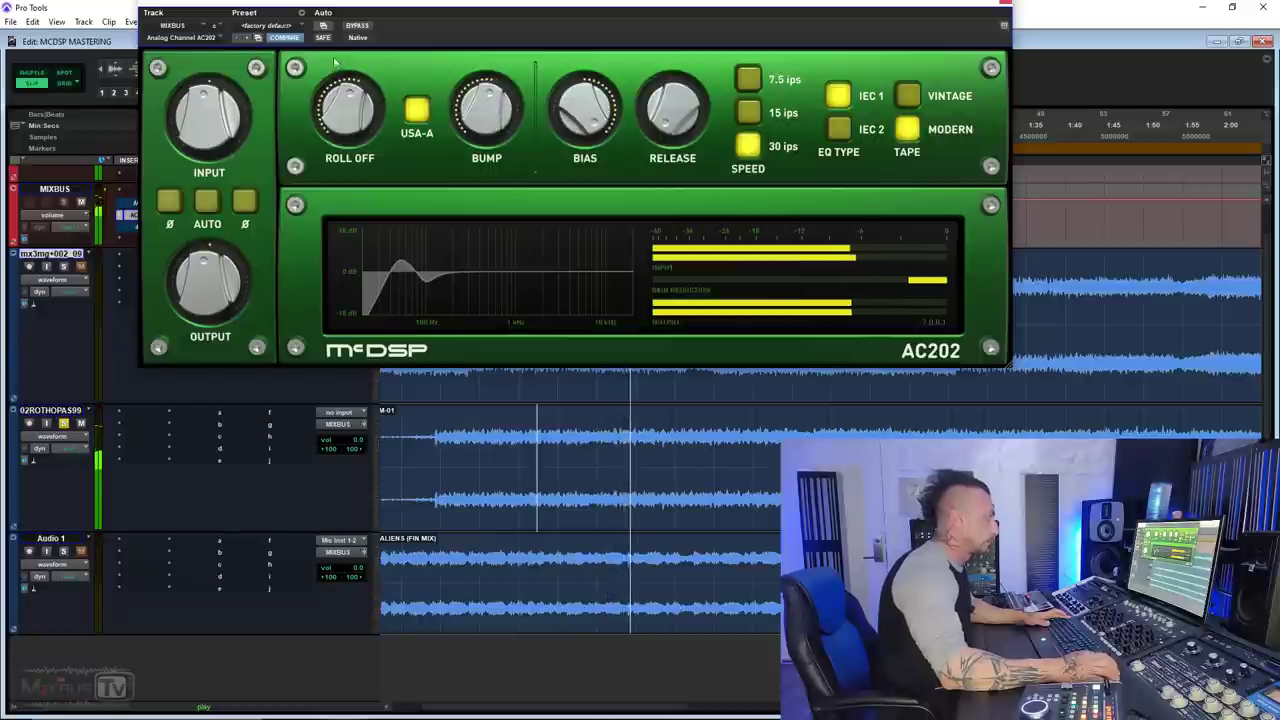
Compare the AC202 bypassed and active, and lower Bias again before stopping playback
{"action": "left_click", "coordinate": [357, 25]}
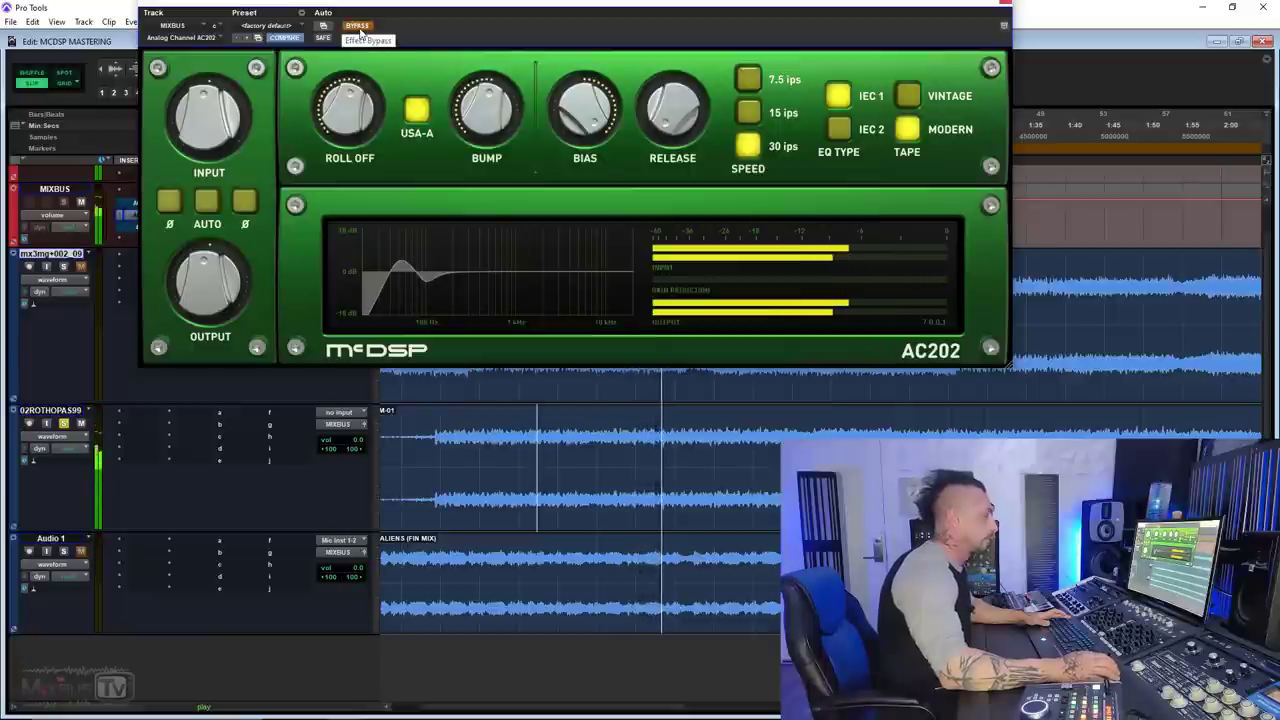
{"action": "left_click", "coordinate": [357, 25]}
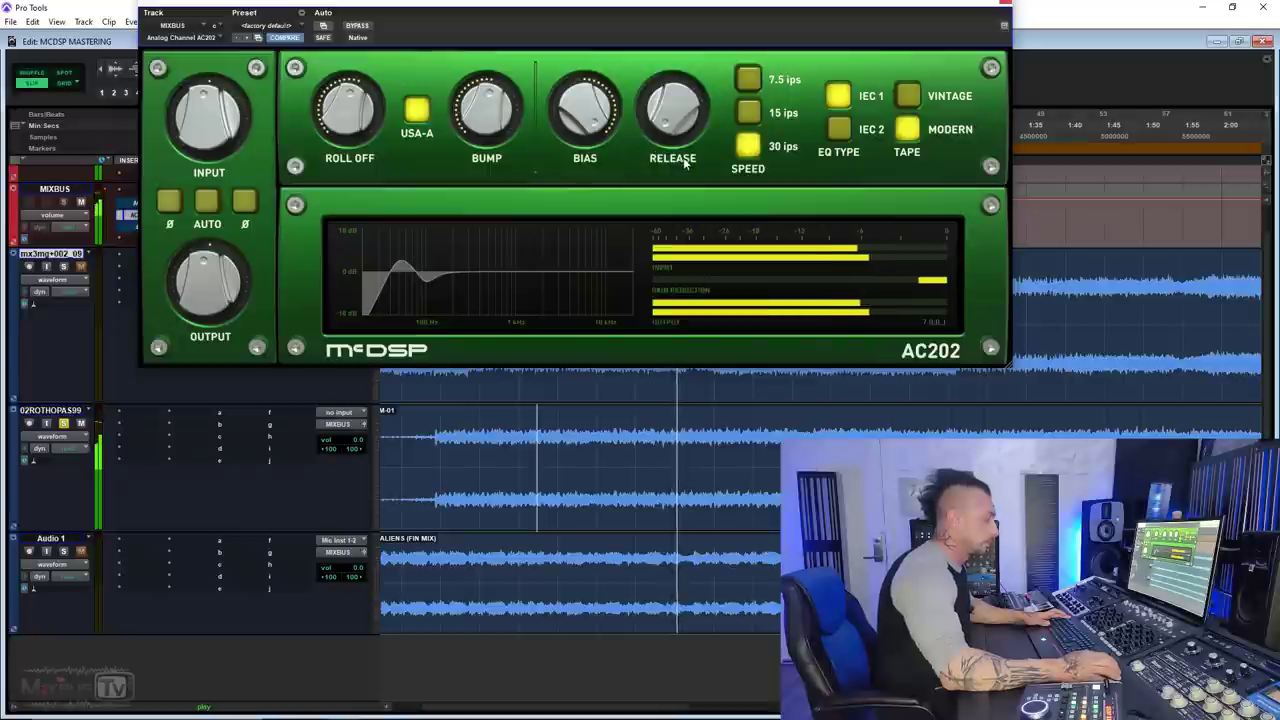
{"action": "left_click_drag", "start_coordinate": [573, 116], "coordinate": [573, 137]}
{"action": "key", "text": "space"}
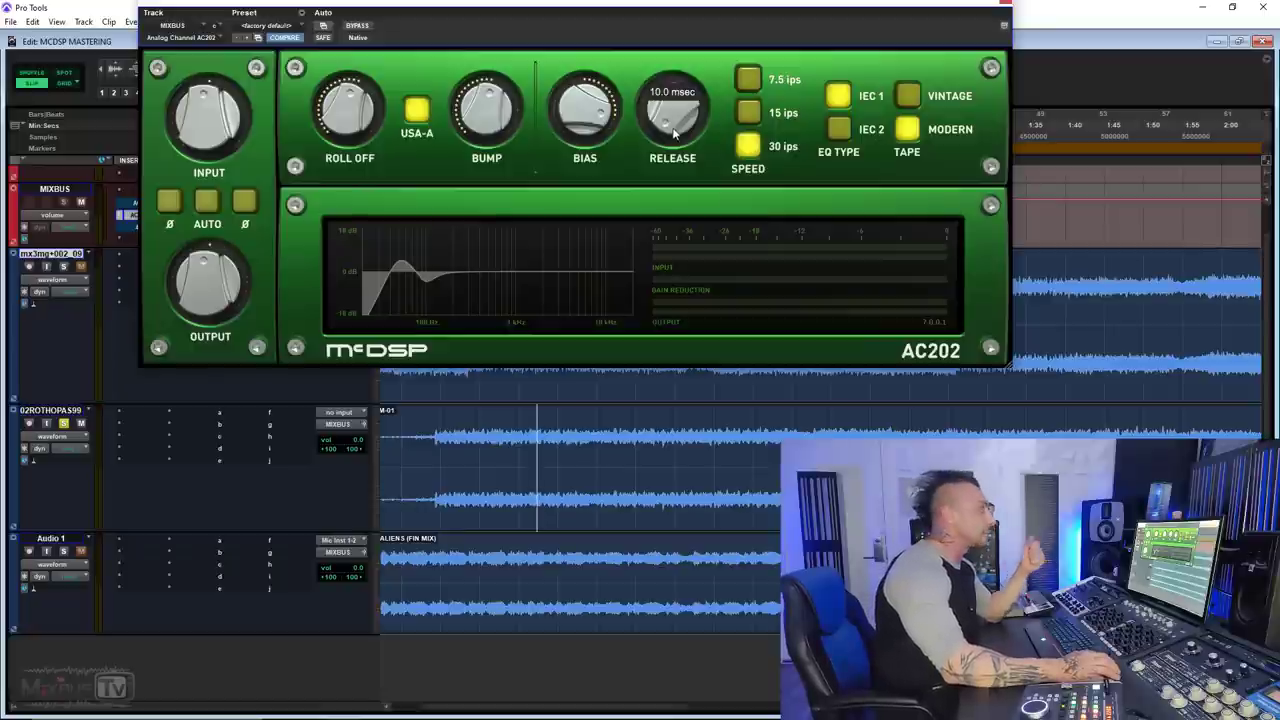
Audition the 15 ips and 7.5 ips tape speeds on the AC202 and return to 30 ips
{"action": "mouse_move", "coordinate": [676, 125]}
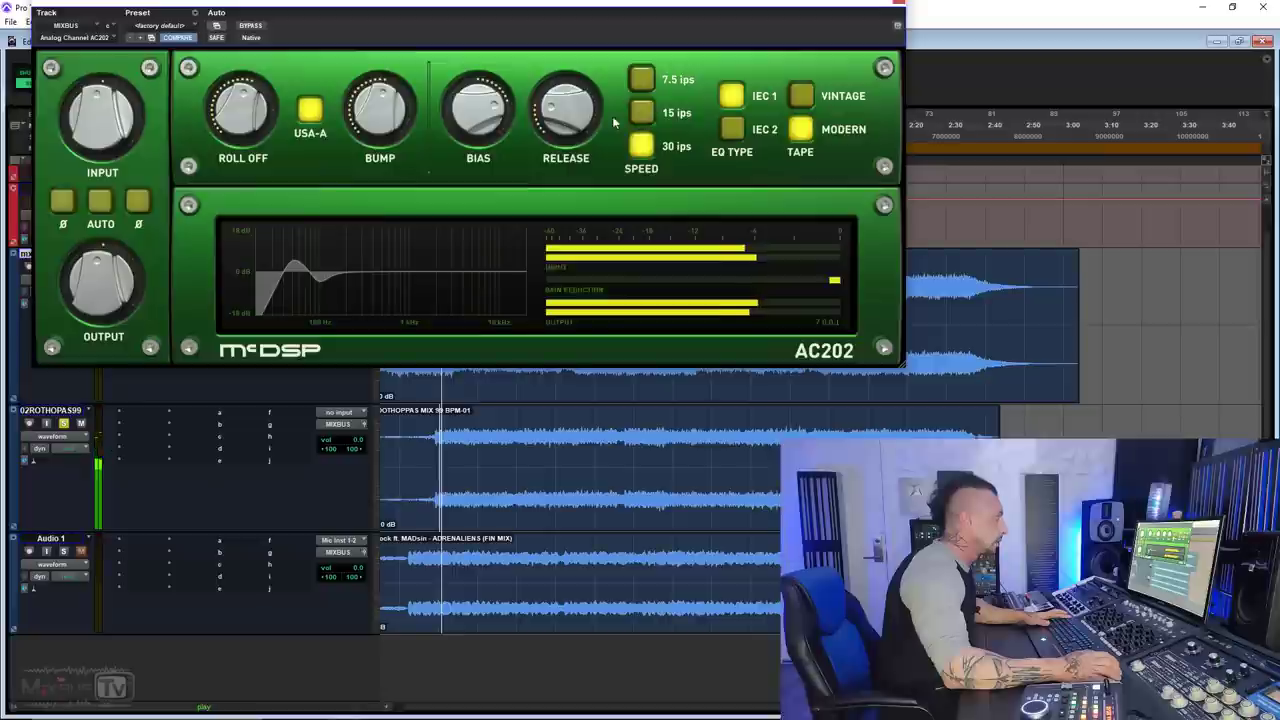
{"action": "left_click", "coordinate": [641, 112]}
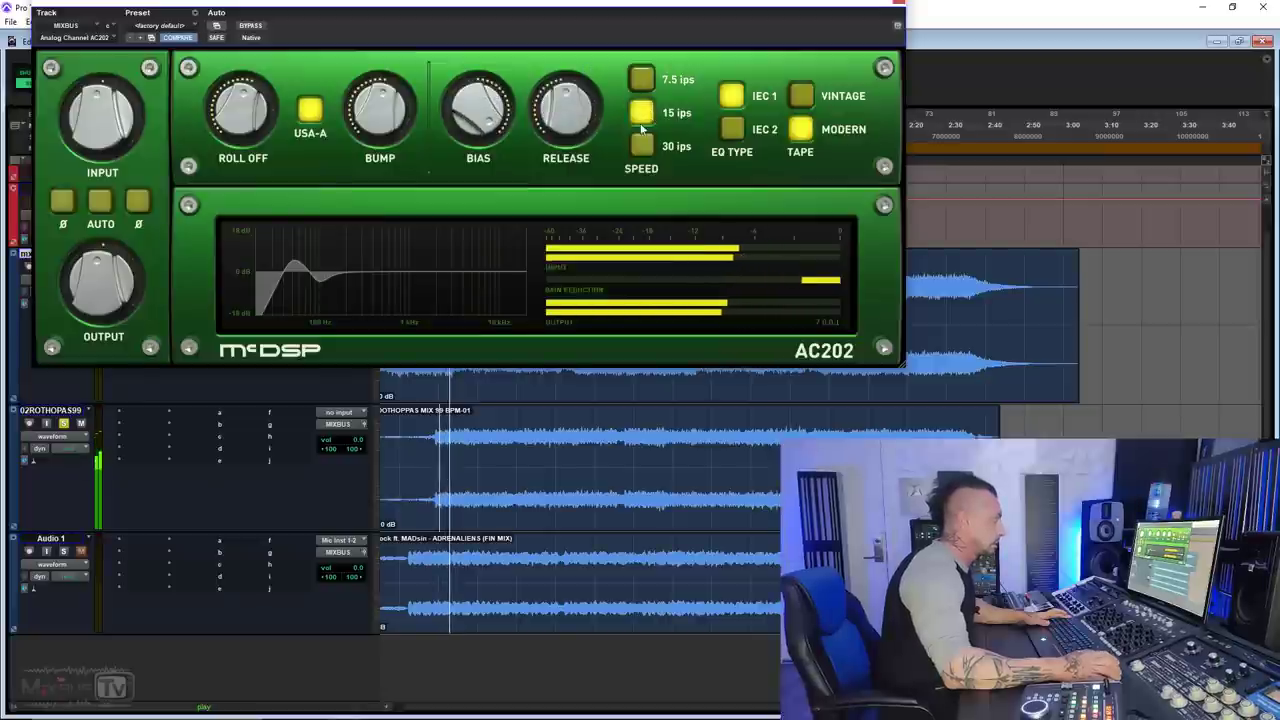
{"action": "mouse_move", "coordinate": [490, 135]}
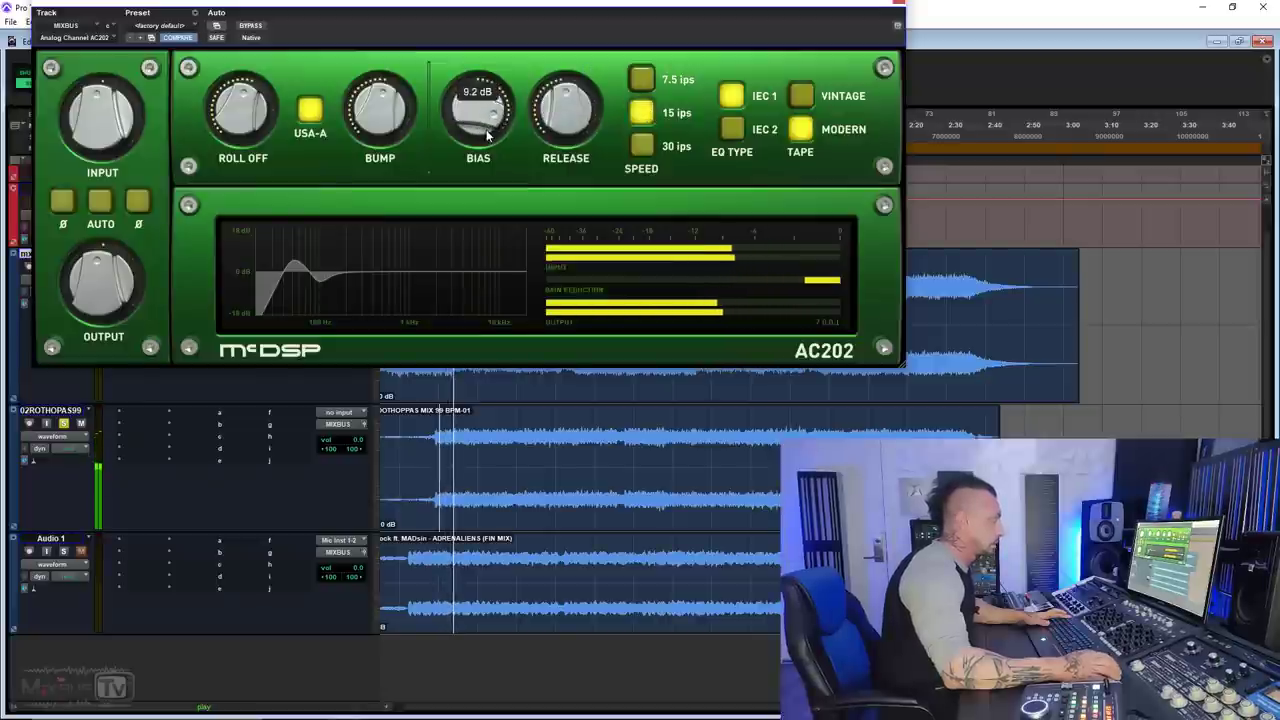
{"action": "left_click", "coordinate": [641, 79]}
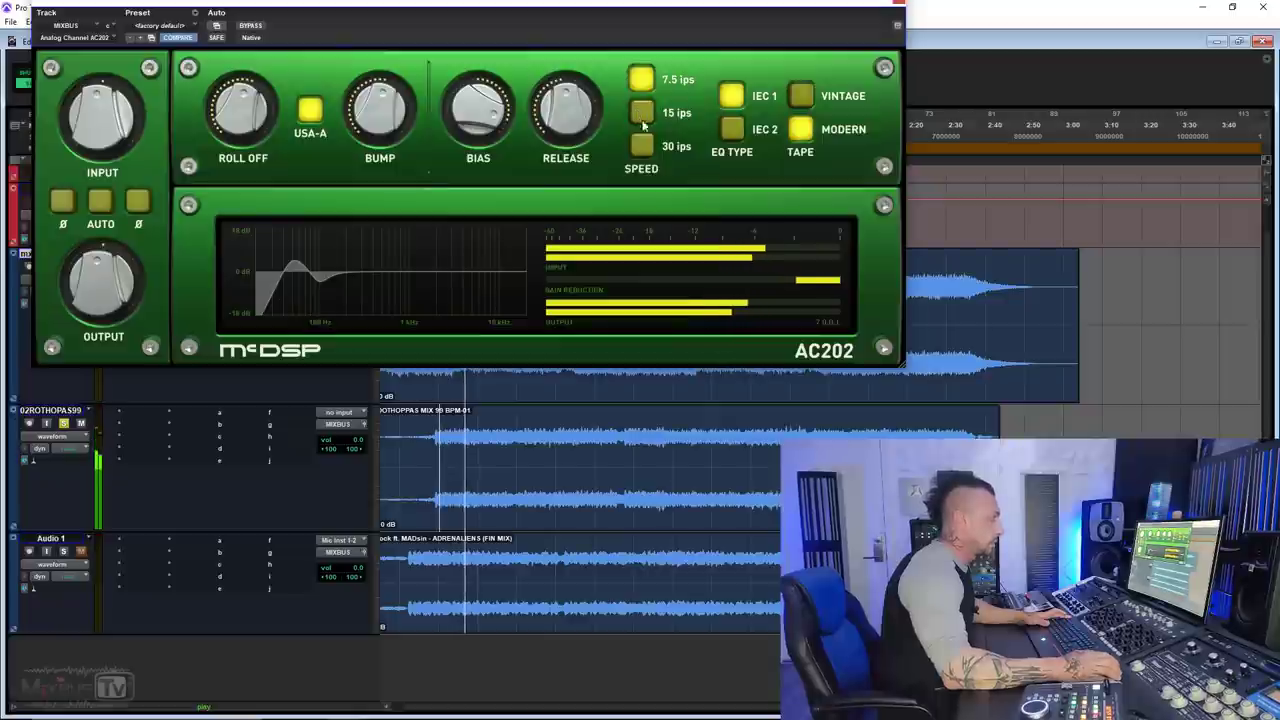
{"action": "left_click", "coordinate": [641, 146]}
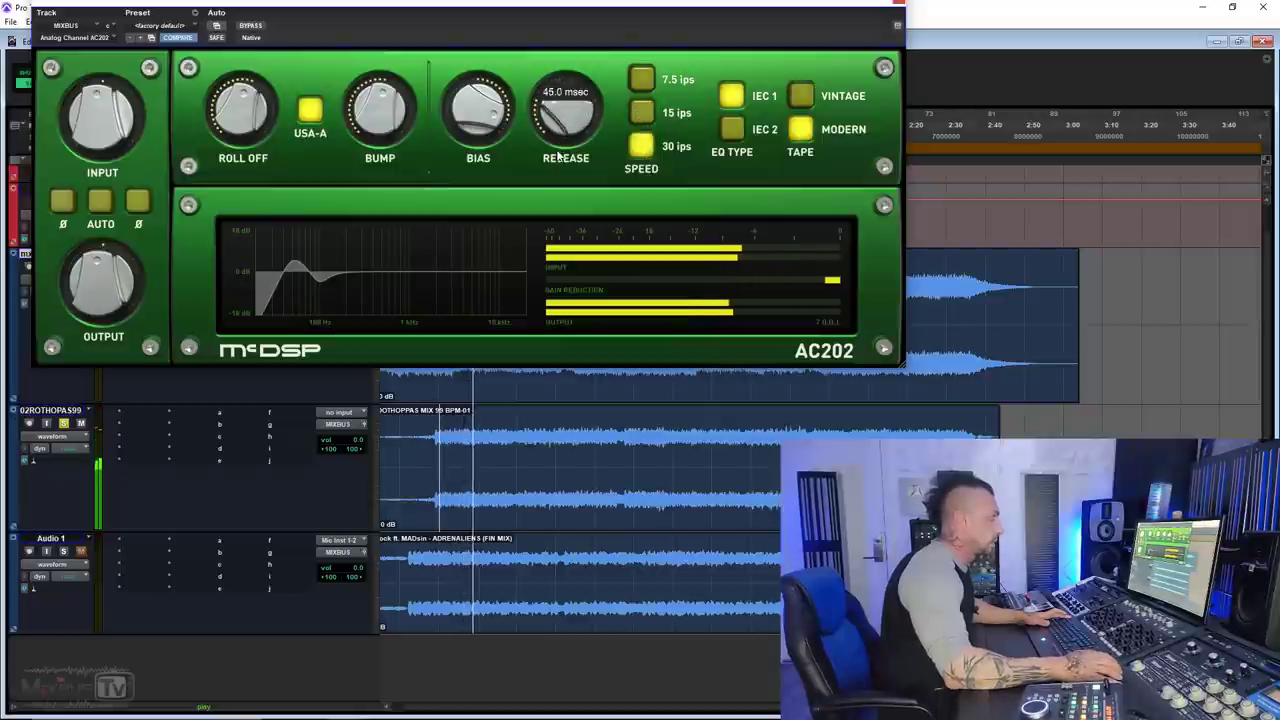
Switch the AC202's EQ type to IEC 2, listen to it and stop playback
{"action": "left_click", "coordinate": [752, 129]}
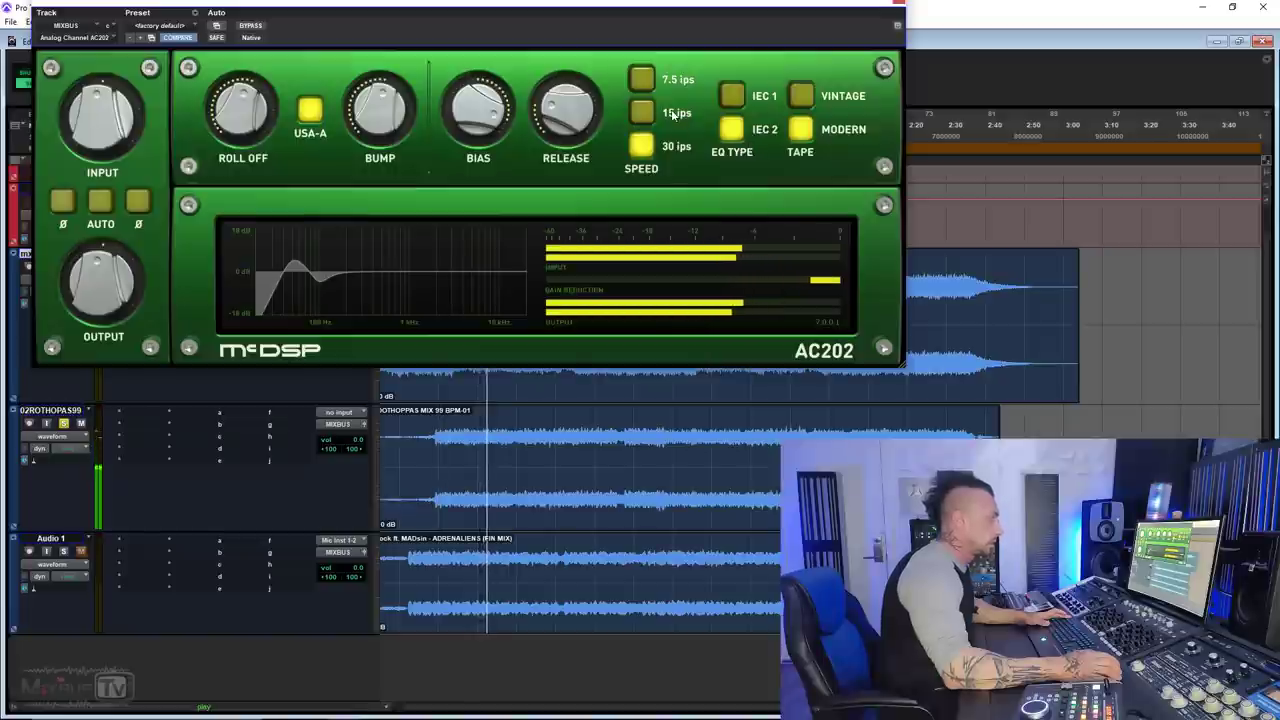
{"action": "left_click", "coordinate": [740, 130]}
{"action": "left_click", "coordinate": [740, 132]}
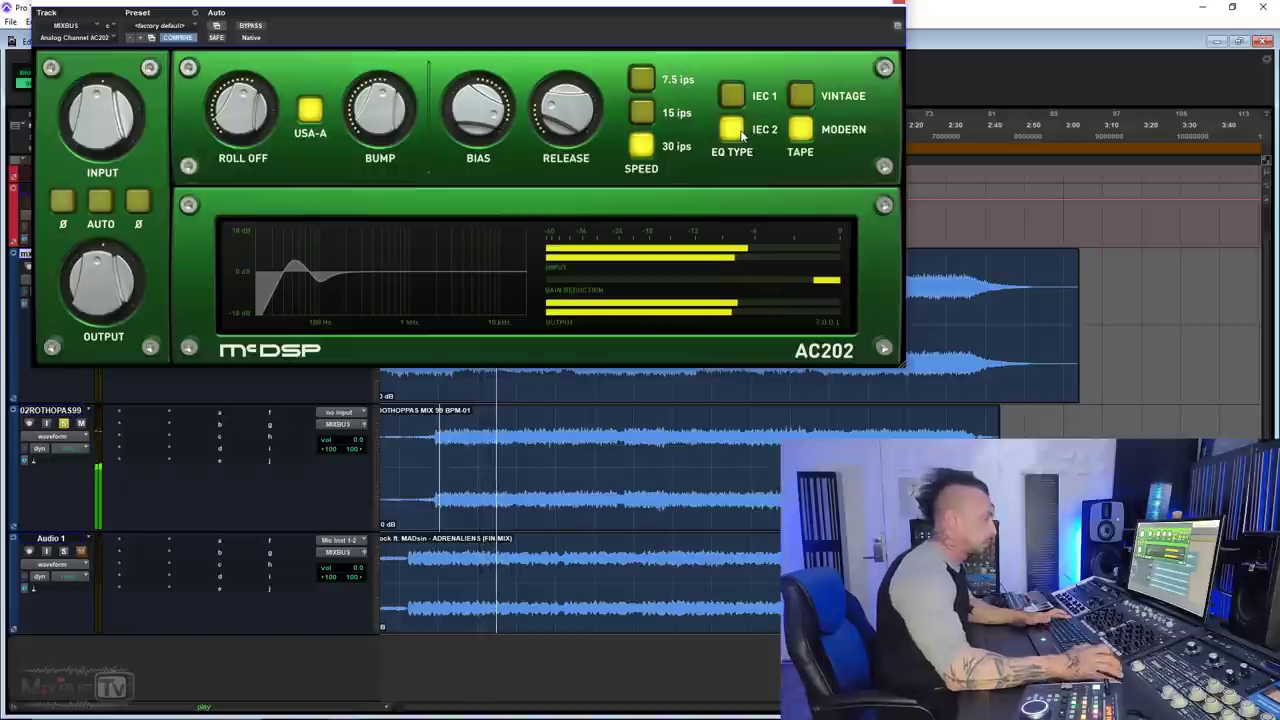
{"action": "key", "text": "space"}
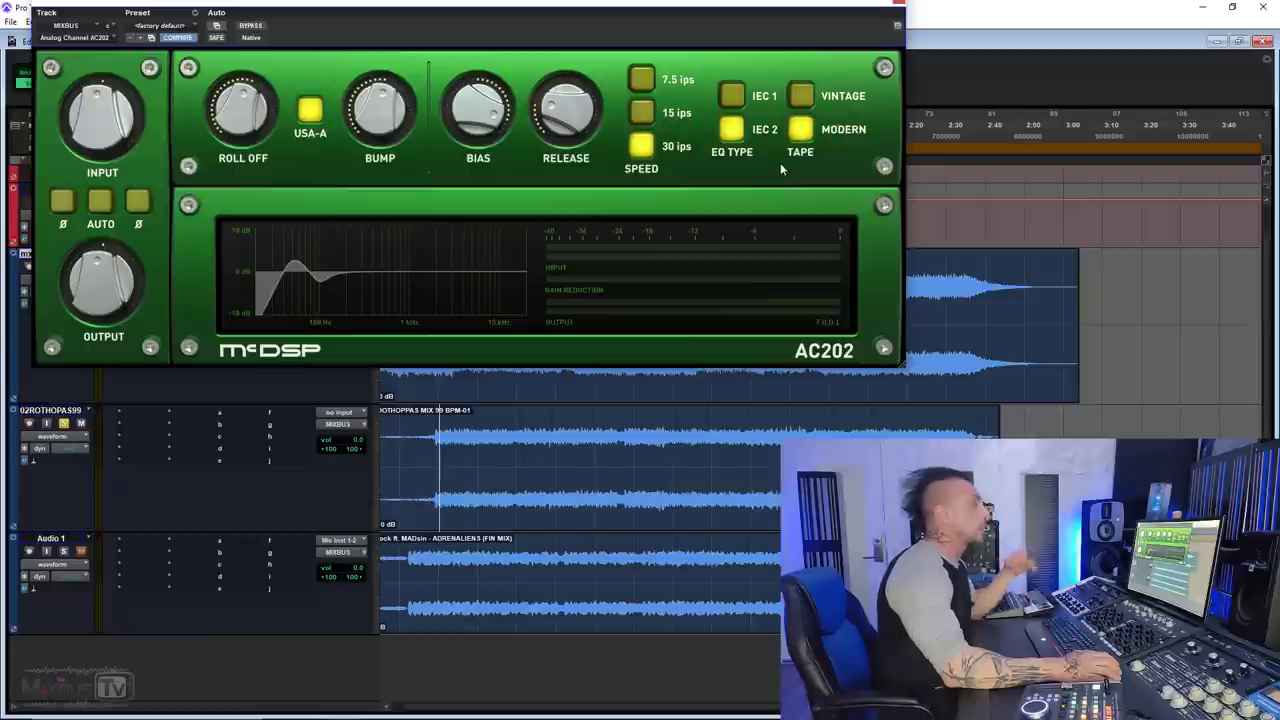
Resume playback and switch the AC202's tape type to Vintage
{"action": "key", "text": "space"}
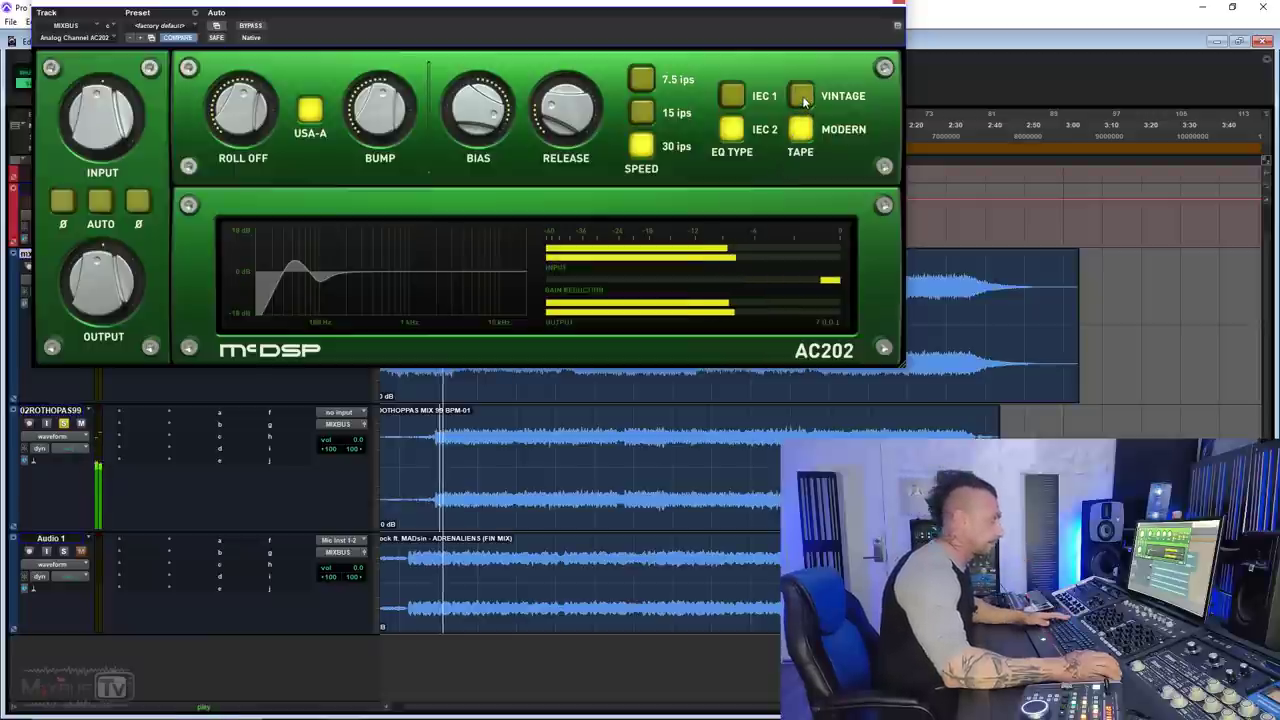
{"action": "left_click", "coordinate": [803, 97]}
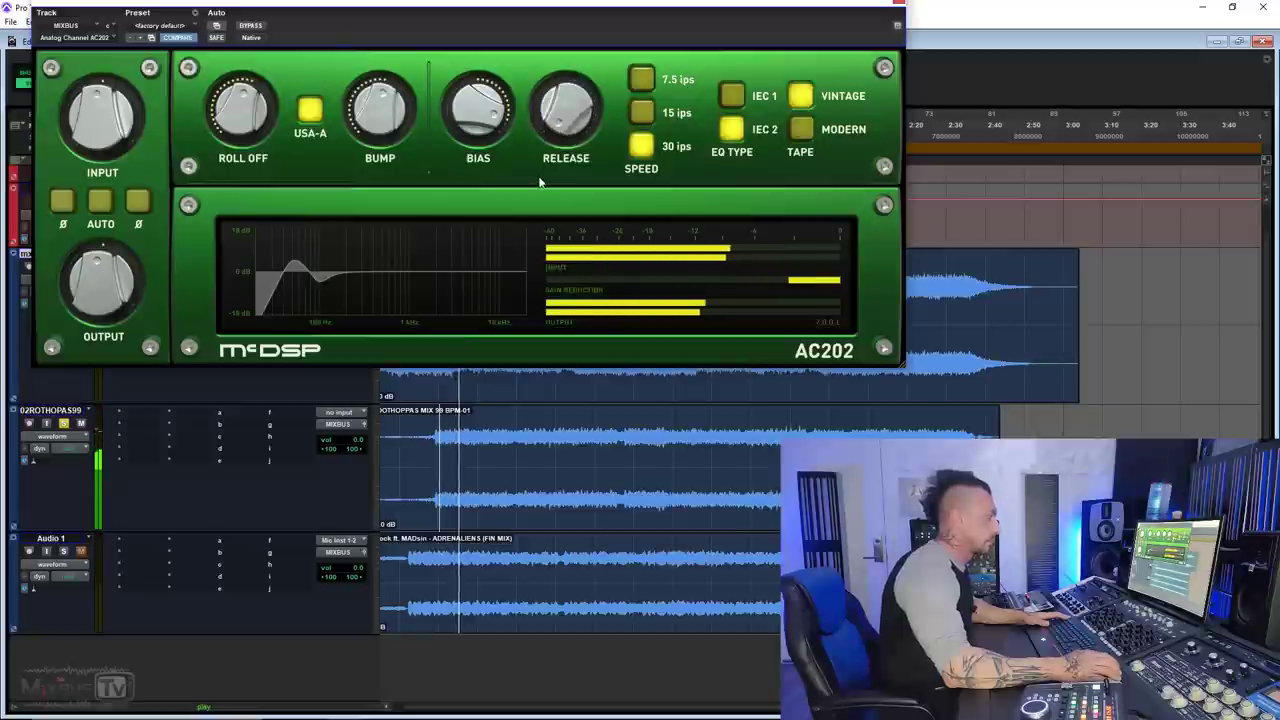
{"action": "mouse_move", "coordinate": [480, 133]}
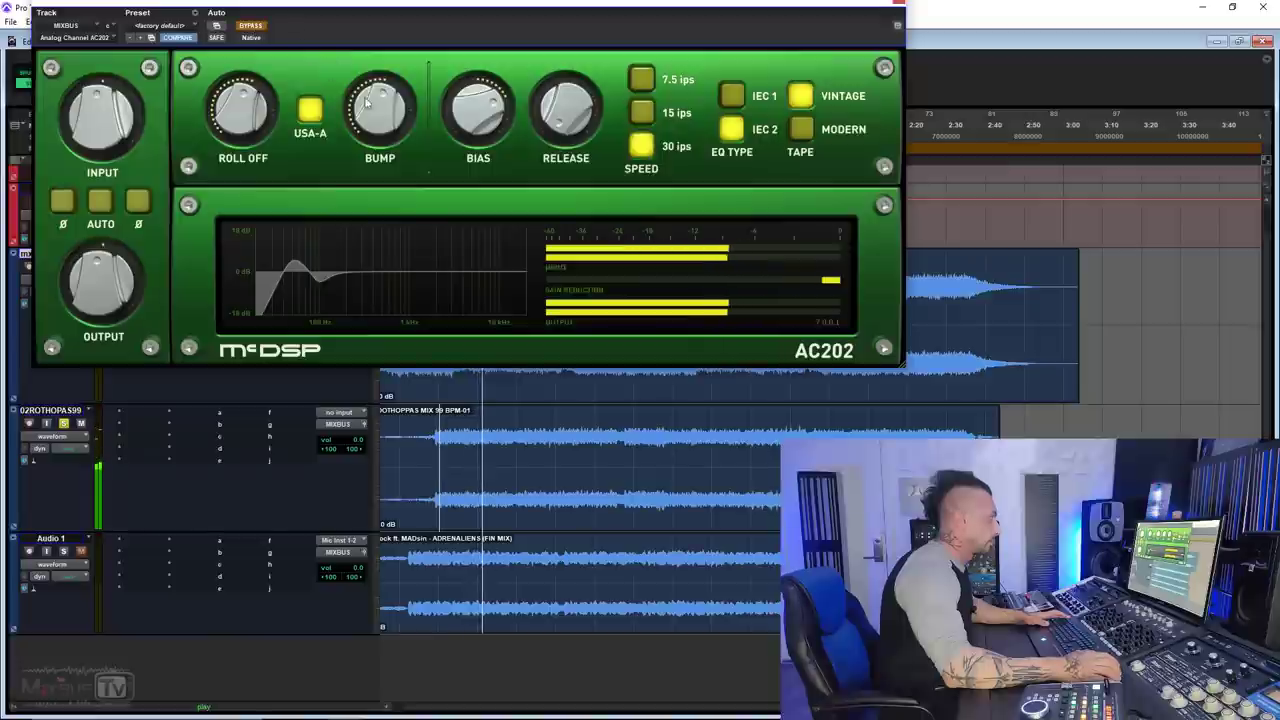
Stop the AC202 playback, open the mix bus's 4020 Retro EQ and move its window clear of the inserts
{"action": "mouse_move", "coordinate": [386, 91]}
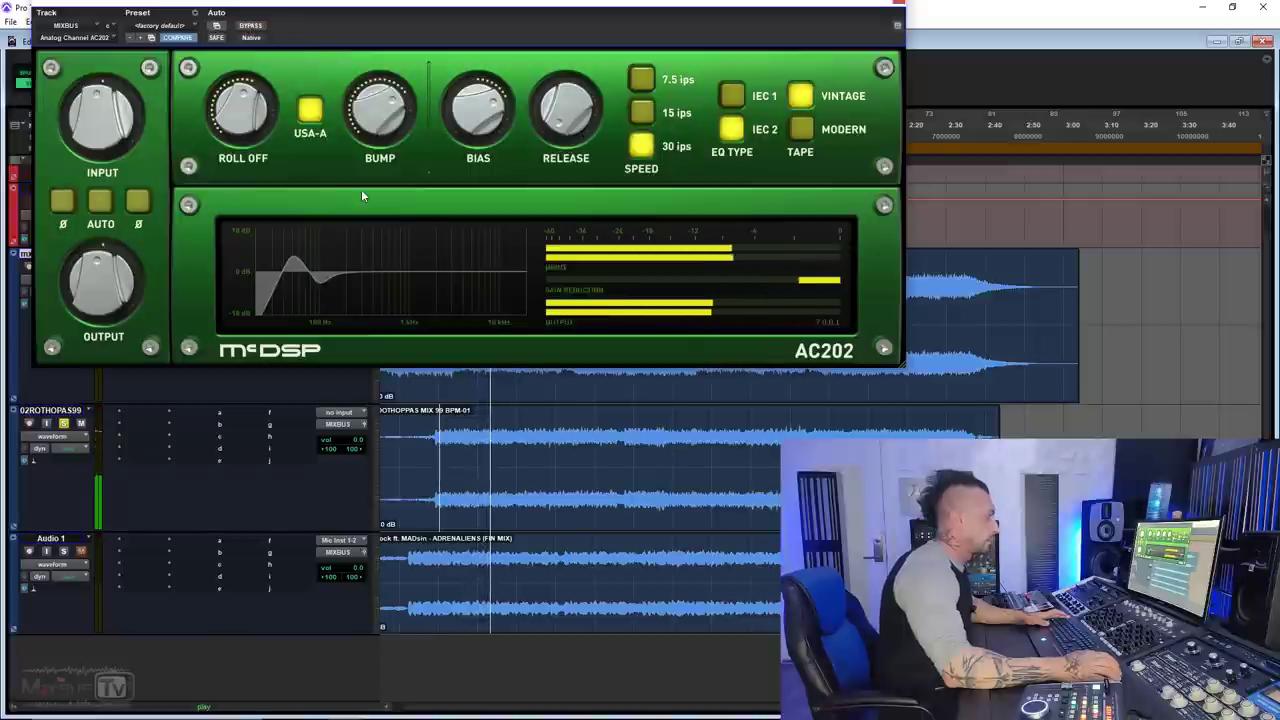
{"action": "key", "text": "space"}
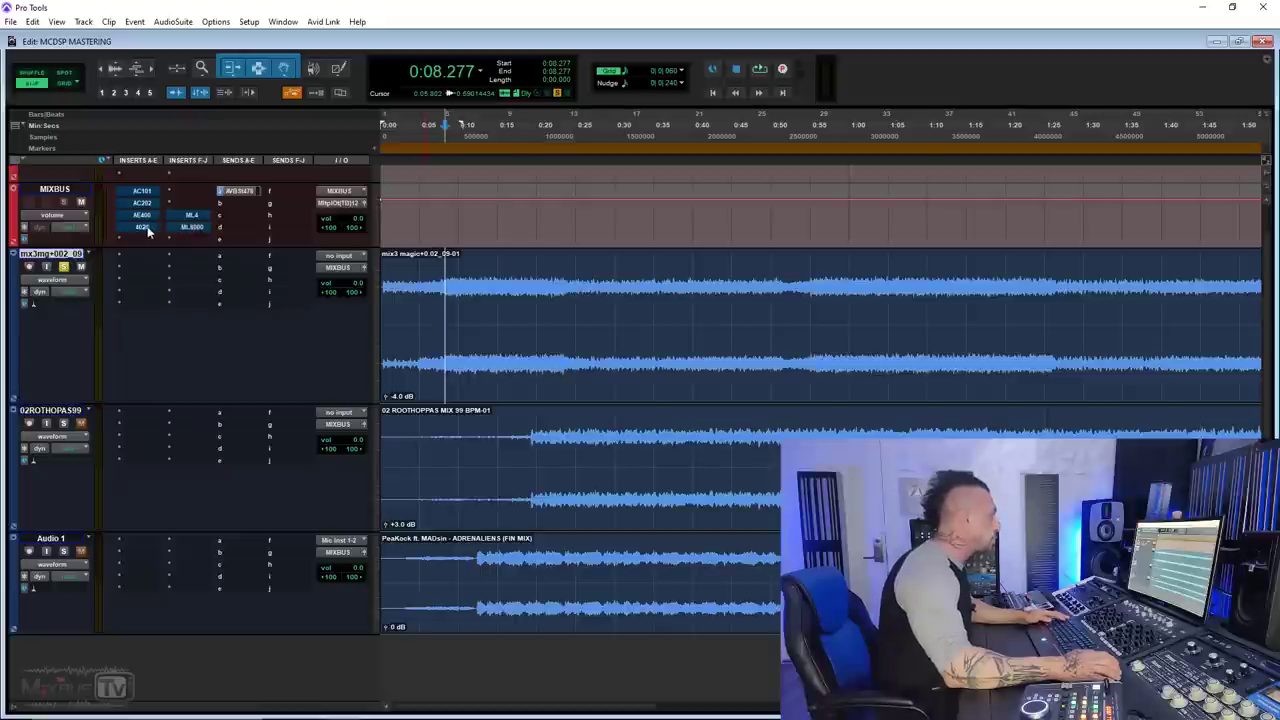
{"action": "left_click", "coordinate": [143, 227]}
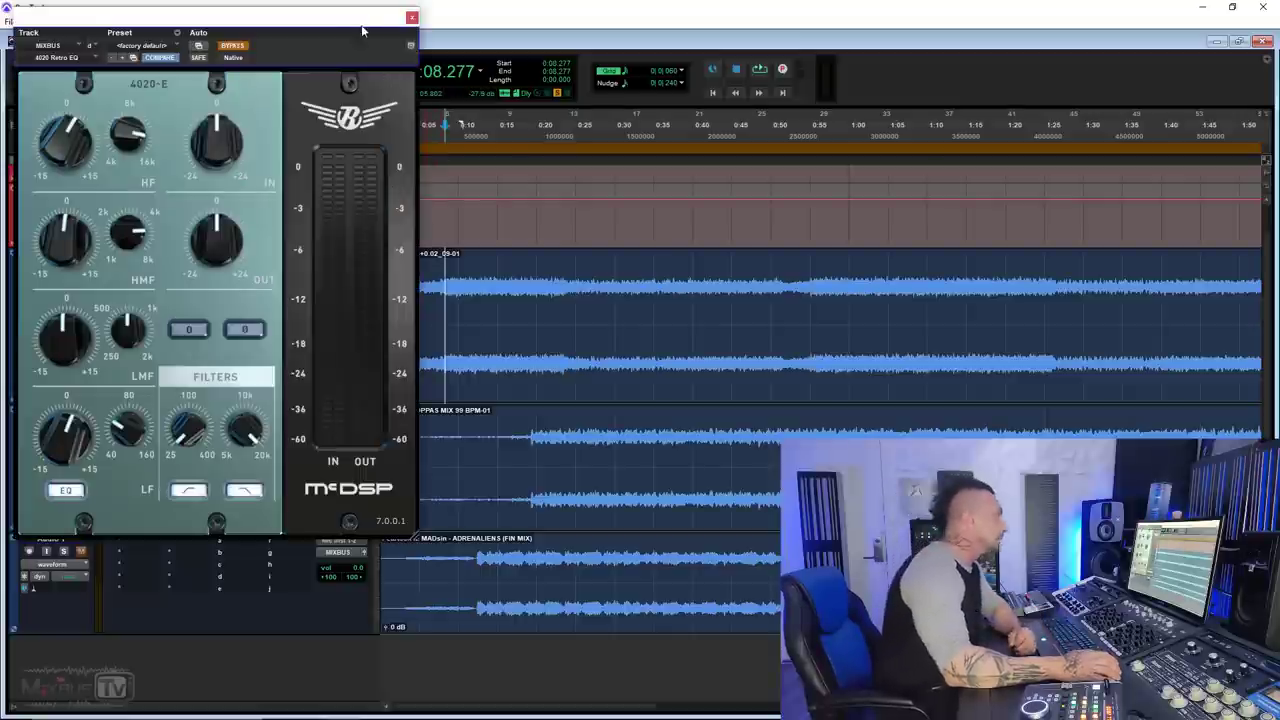
{"action": "left_click_drag", "start_coordinate": [356, 24], "coordinate": [455, 27]}
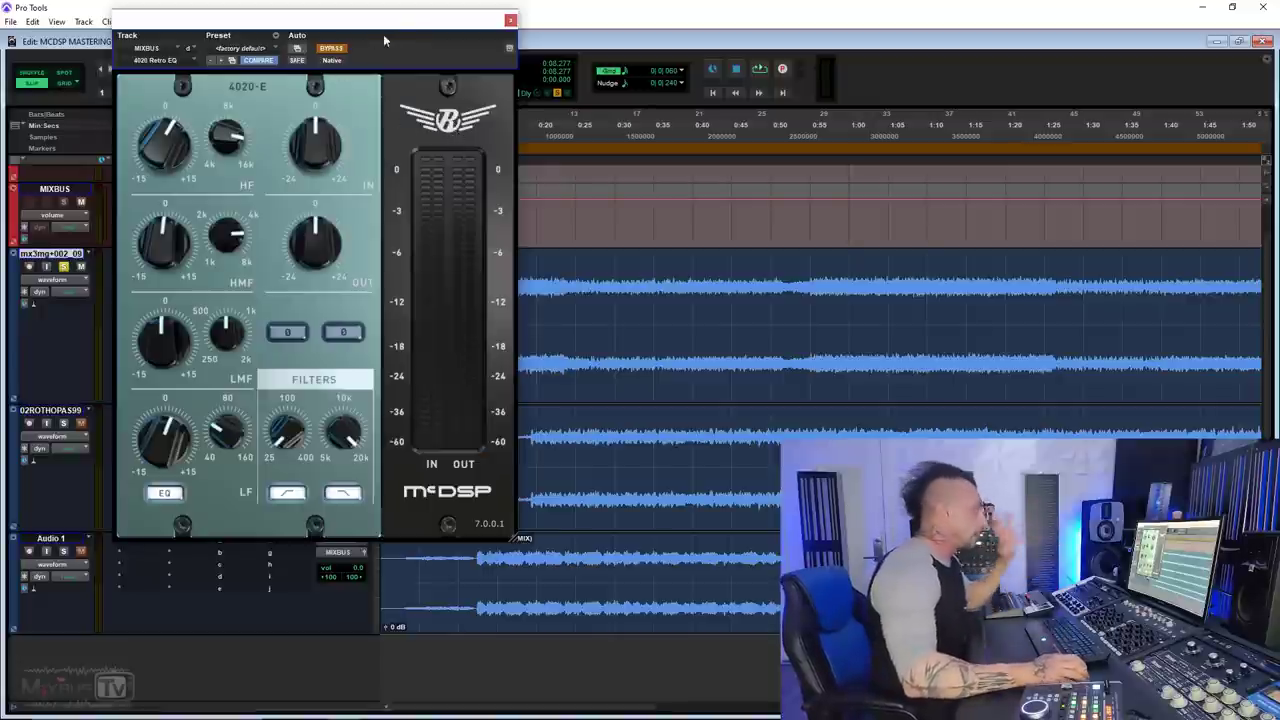
{"action": "left_click_drag", "start_coordinate": [384, 27], "coordinate": [494, 21]}
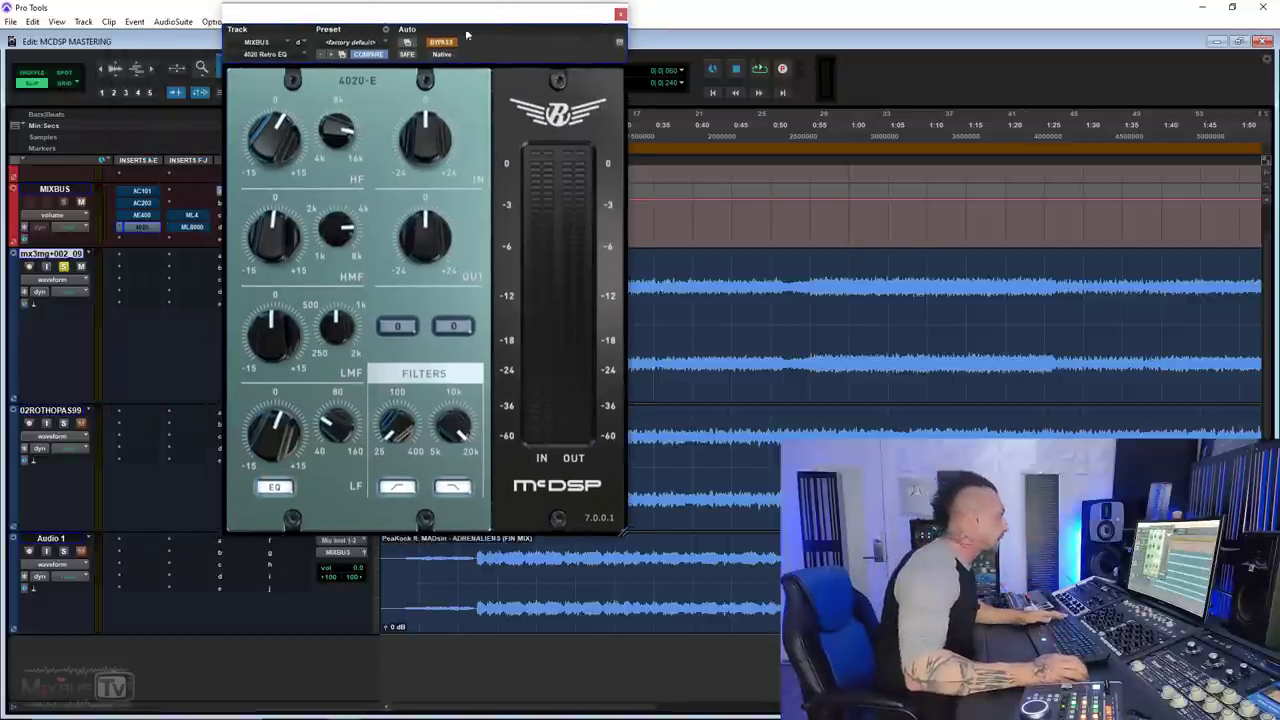
Open the AE400 Active EQ on the mix bus, close the 4020 Retro EQ window and reposition the AE400
{"action": "left_click", "coordinate": [144, 216]}
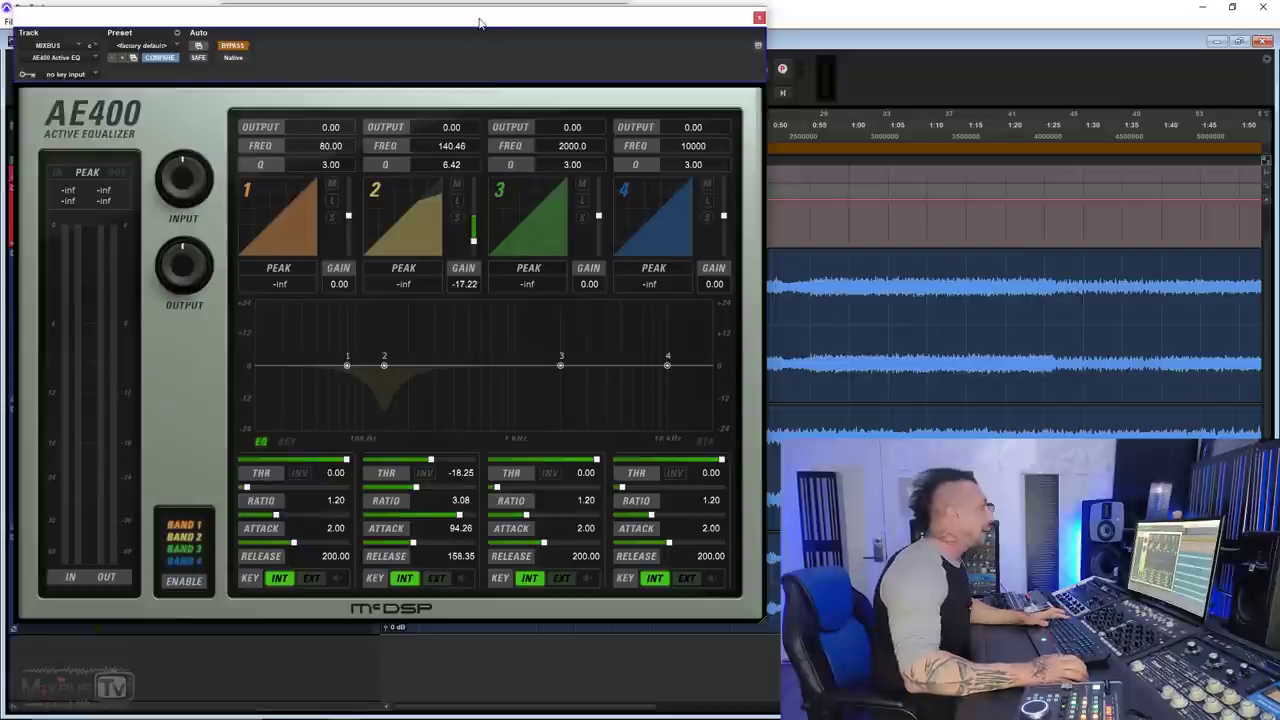
{"action": "left_click_drag", "start_coordinate": [479, 19], "coordinate": [759, 3]}
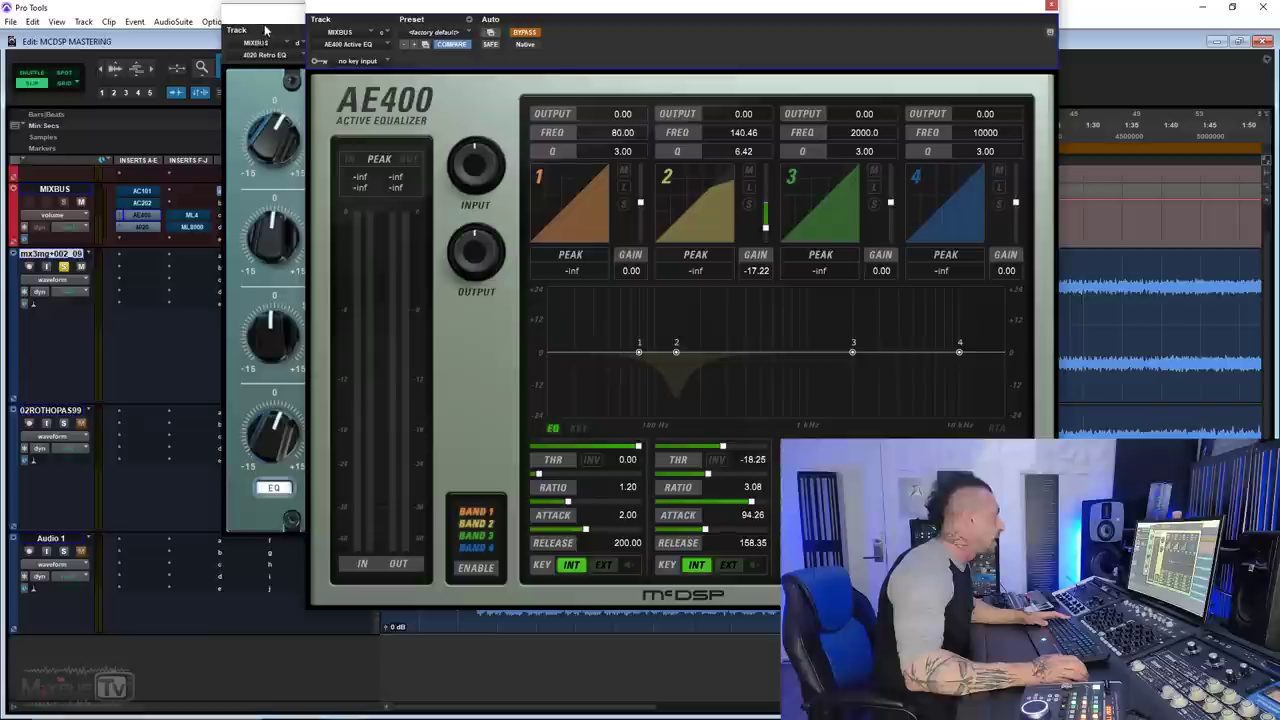
{"action": "left_click", "coordinate": [300, 24]}
{"action": "left_click", "coordinate": [620, 15]}
{"action": "left_click_drag", "start_coordinate": [665, 6], "coordinate": [355, 6]}
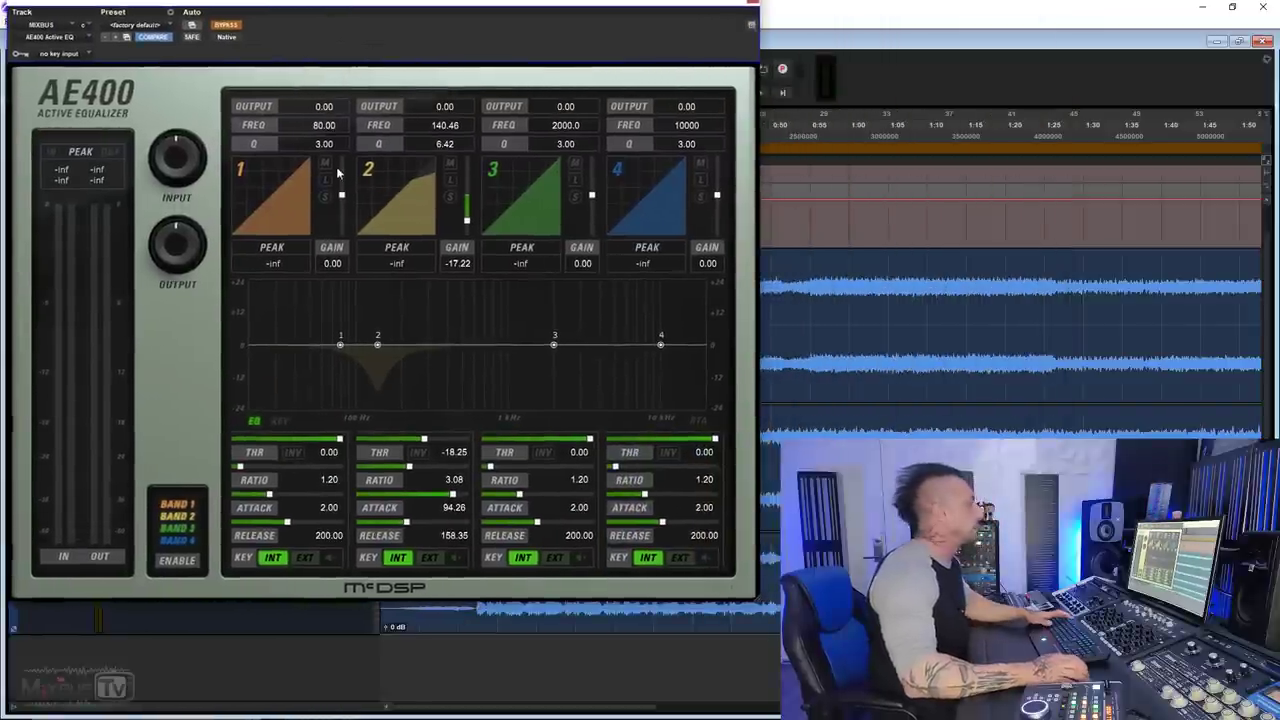
During playback, reset the AE400's band 2 threshold to 0.00 and take the plug-in out of bypass
{"action": "key", "text": "space"}
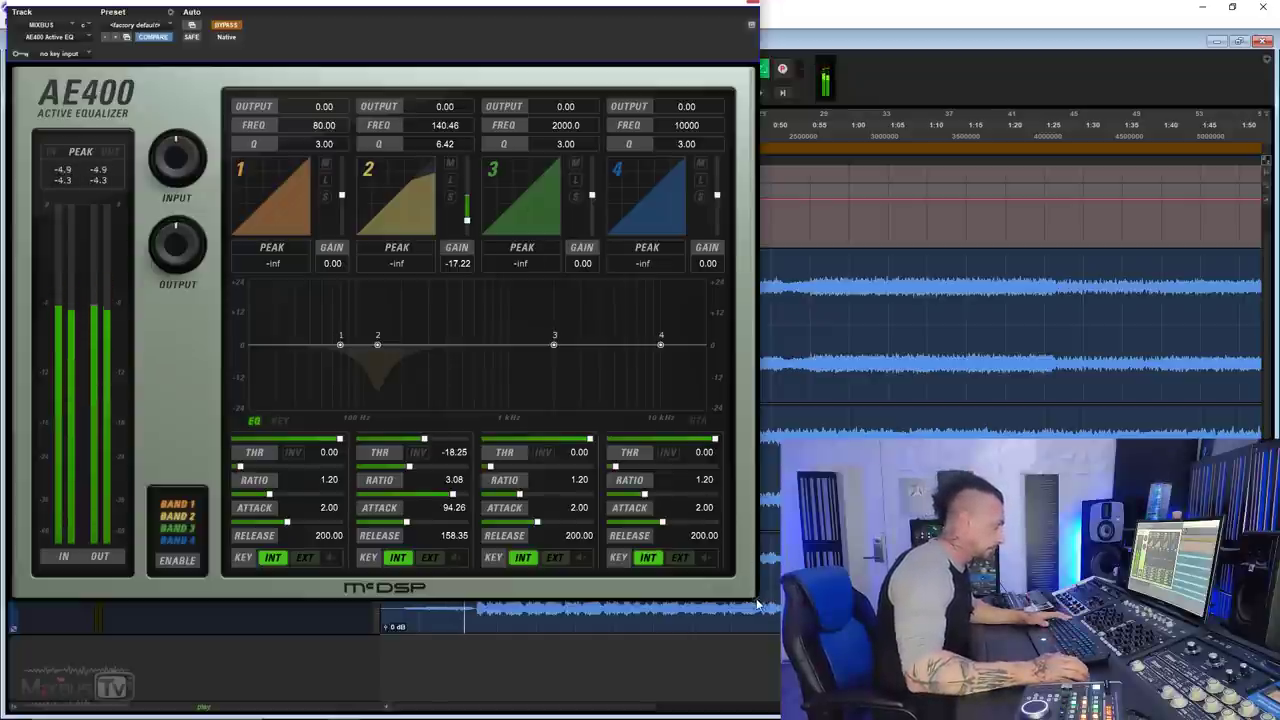
{"action": "left_click_drag", "start_coordinate": [755, 597], "coordinate": [734, 581]}
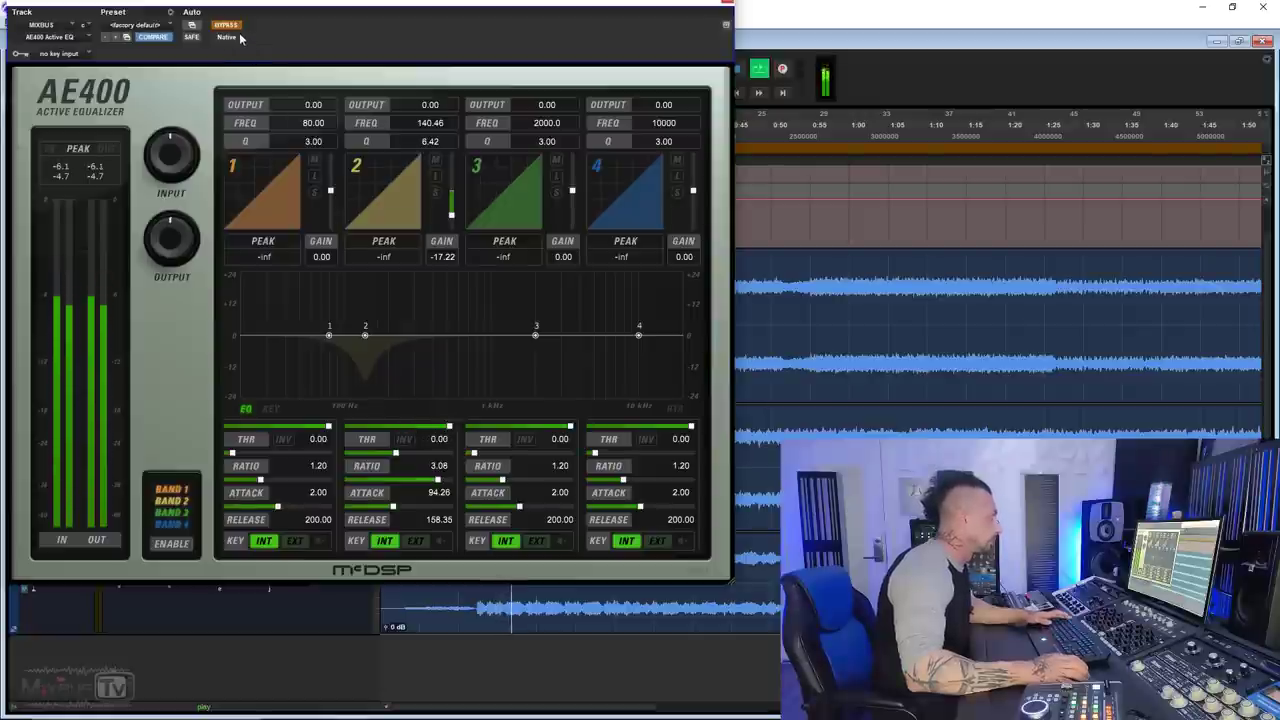
{"action": "left_click", "coordinate": [20, 5]}
{"action": "left_click", "coordinate": [273, 22]}
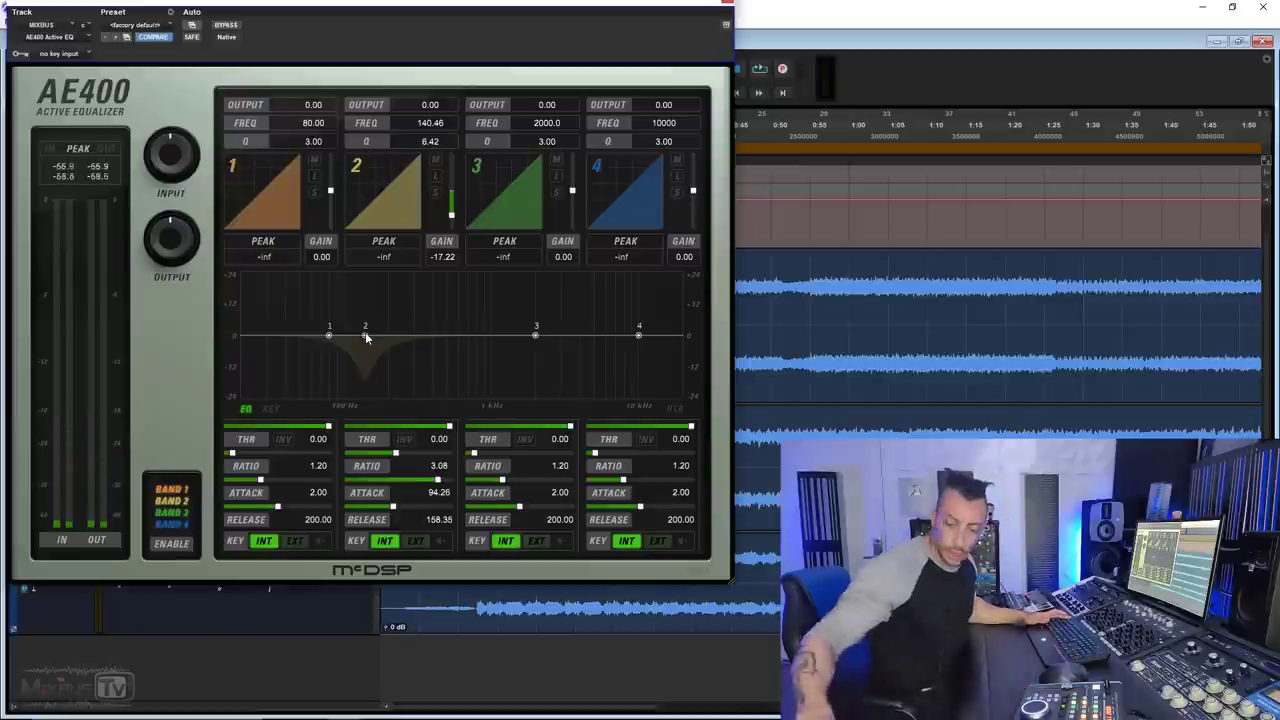
Sweep a boosted band 2 on the AE400 during playback, settle on 127.55 Hz and reset the band's output to 0.00
{"action": "key", "text": "space"}
{"action": "left_click_drag", "start_coordinate": [366, 338], "coordinate": [360, 297]}
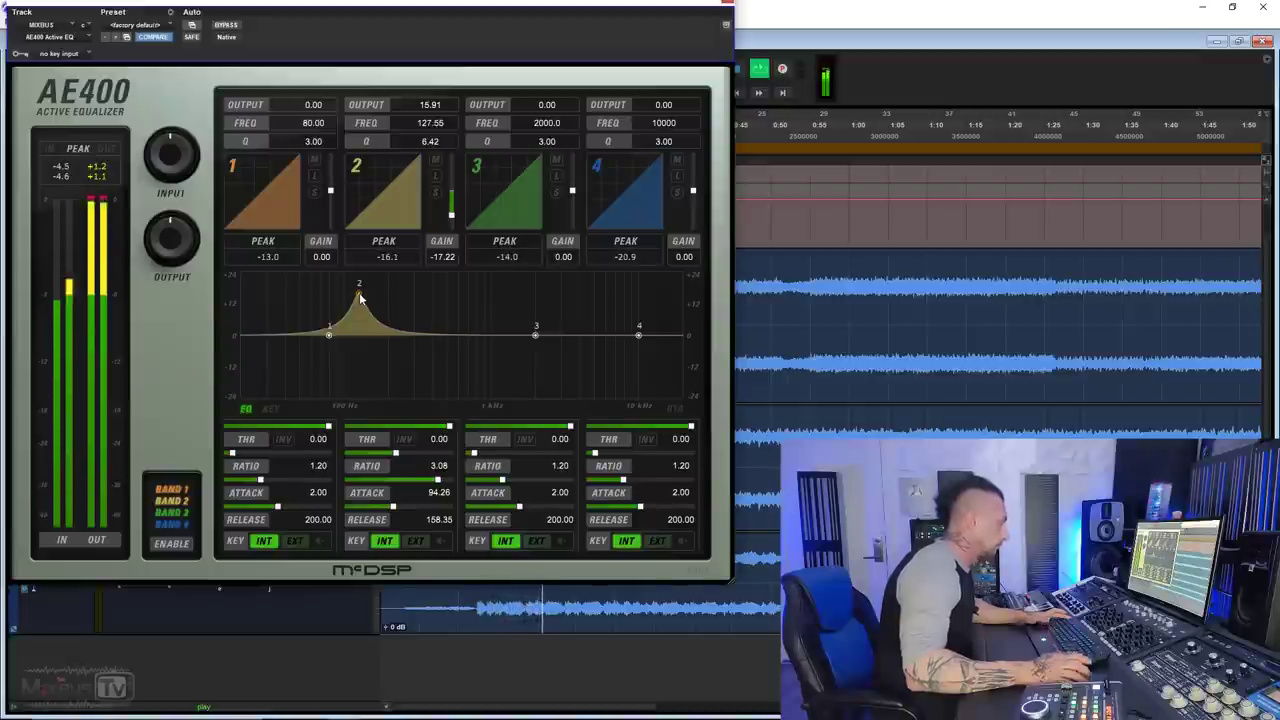
{"action": "key", "text": "space"}
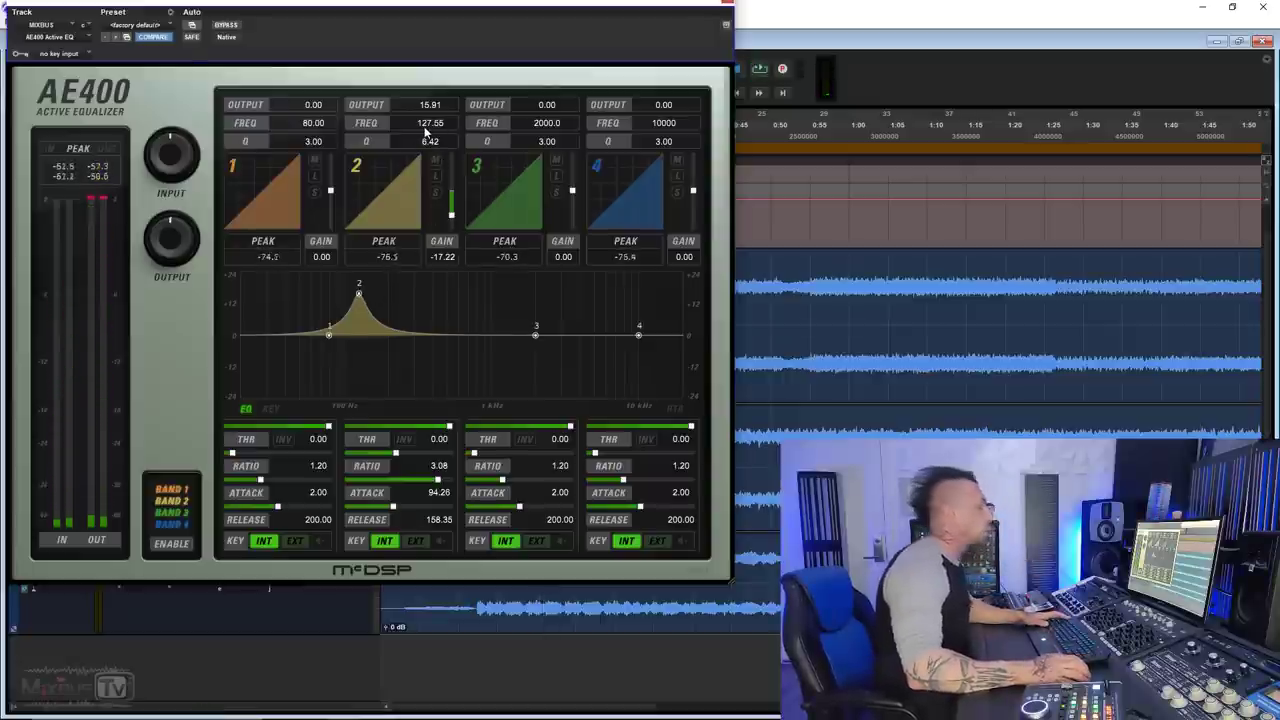
{"action": "left_click", "coordinate": [415, 218], "text": "alt"}
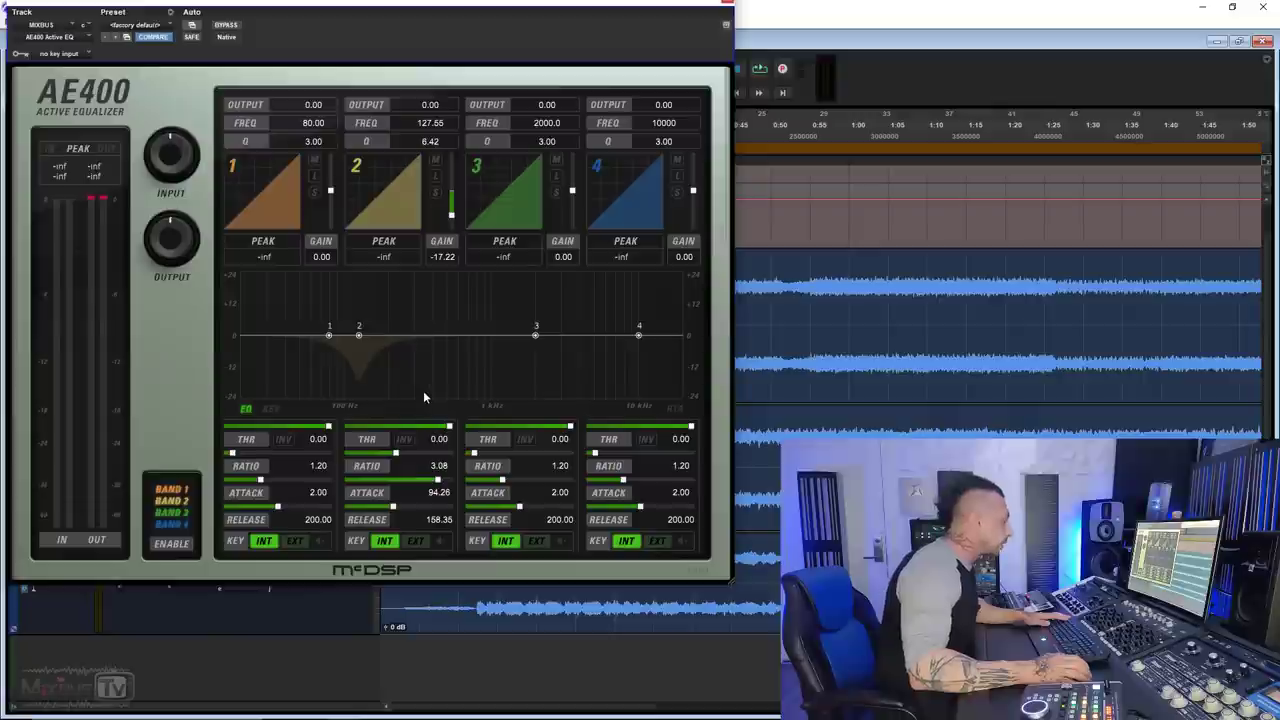
Tune AE400 band 2 by ear to a threshold of -27.39, ratio of 1.27 and release of 74.42
{"action": "key", "text": "space"}
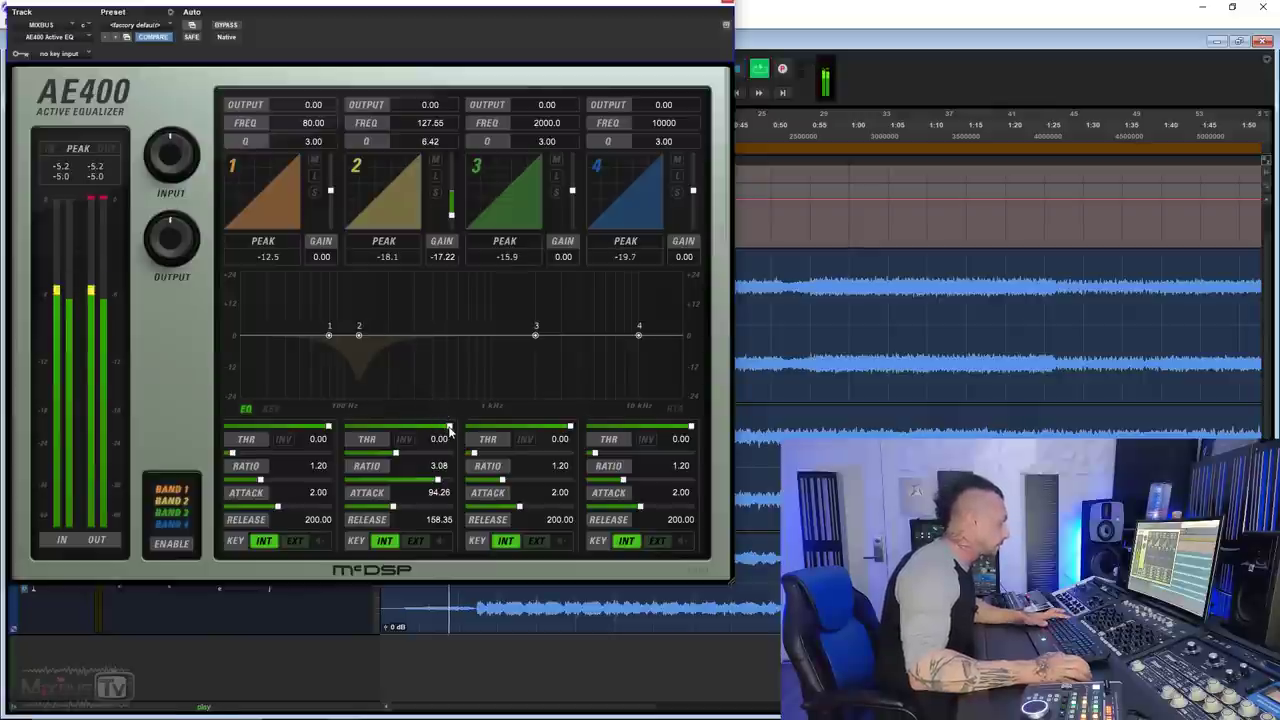
{"action": "left_click_drag", "start_coordinate": [449, 427], "coordinate": [397, 430]}
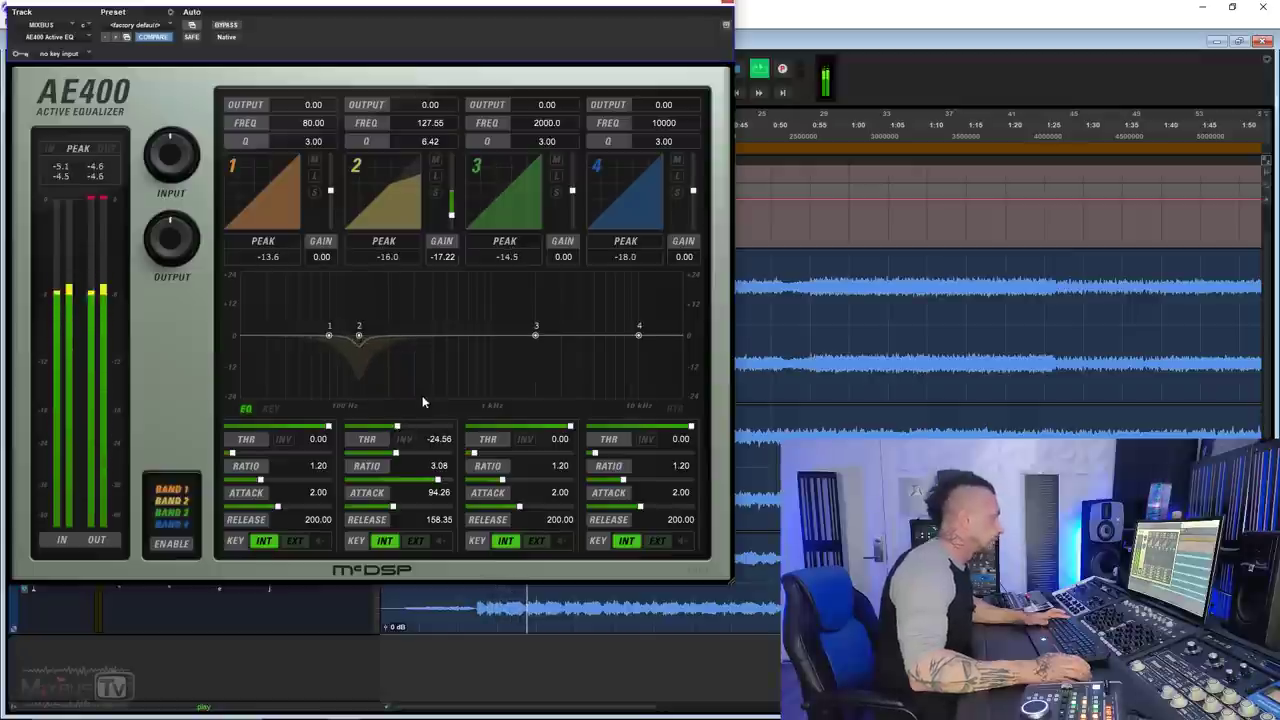
{"action": "key", "text": "space"}
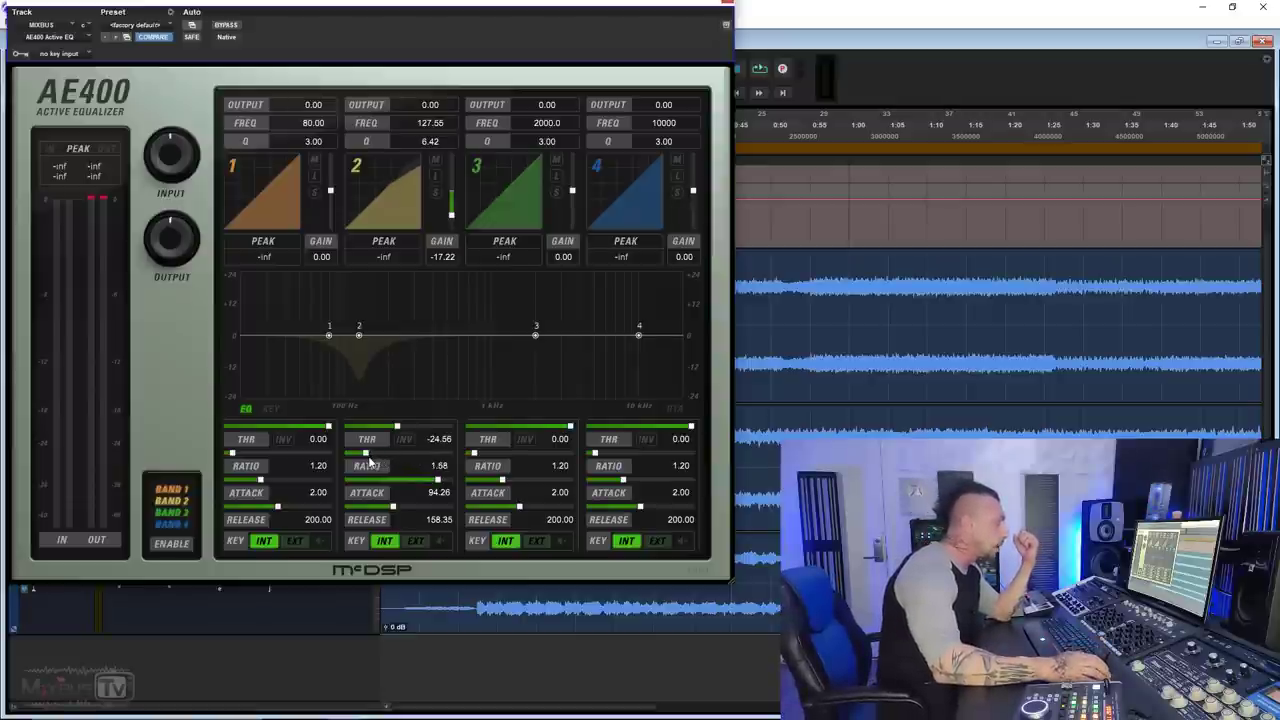
{"action": "scroll", "coordinate": [367, 465], "scroll_direction": "down", "scroll_amount": 1}
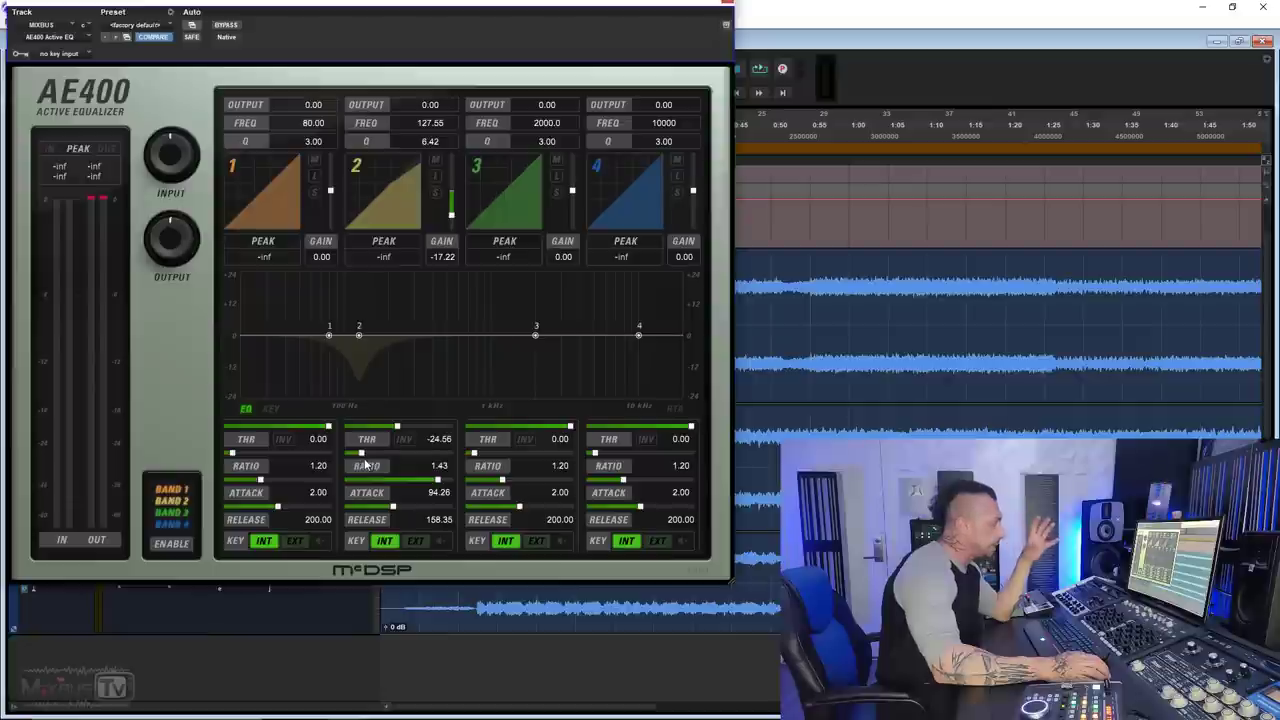
{"action": "scroll", "coordinate": [367, 465], "scroll_direction": "down", "scroll_amount": 1}
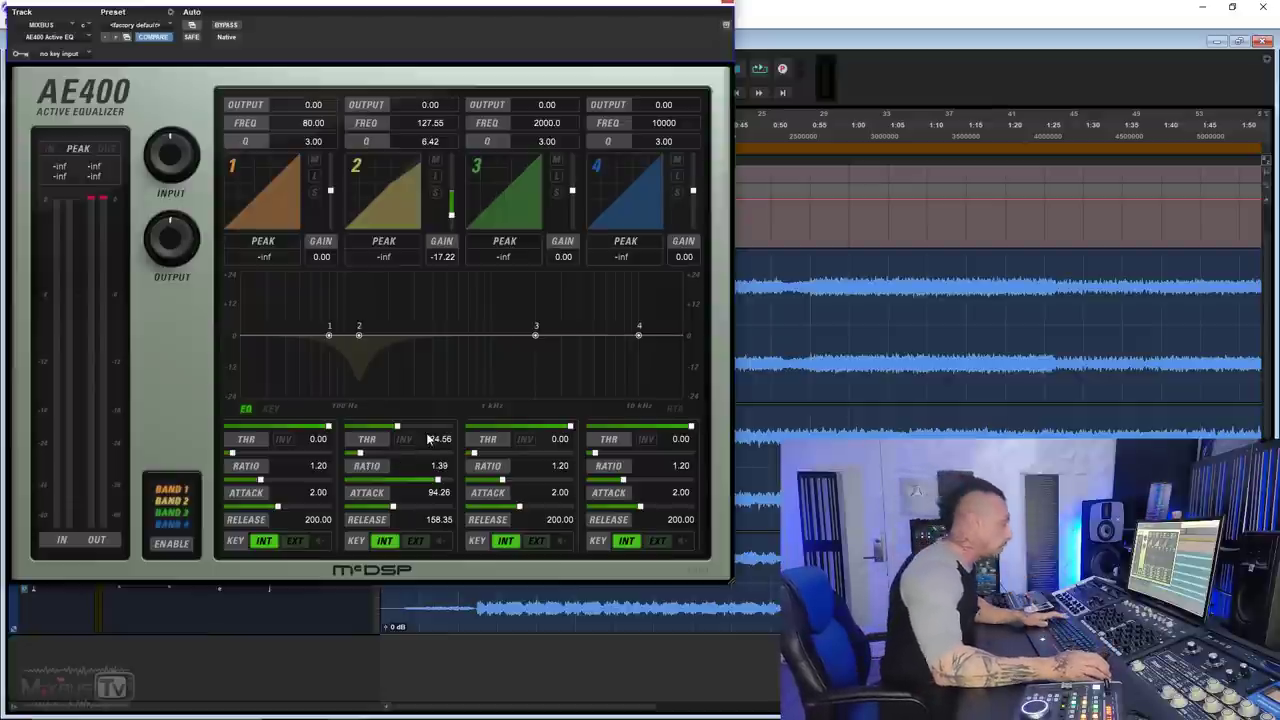
{"action": "key", "text": "space"}
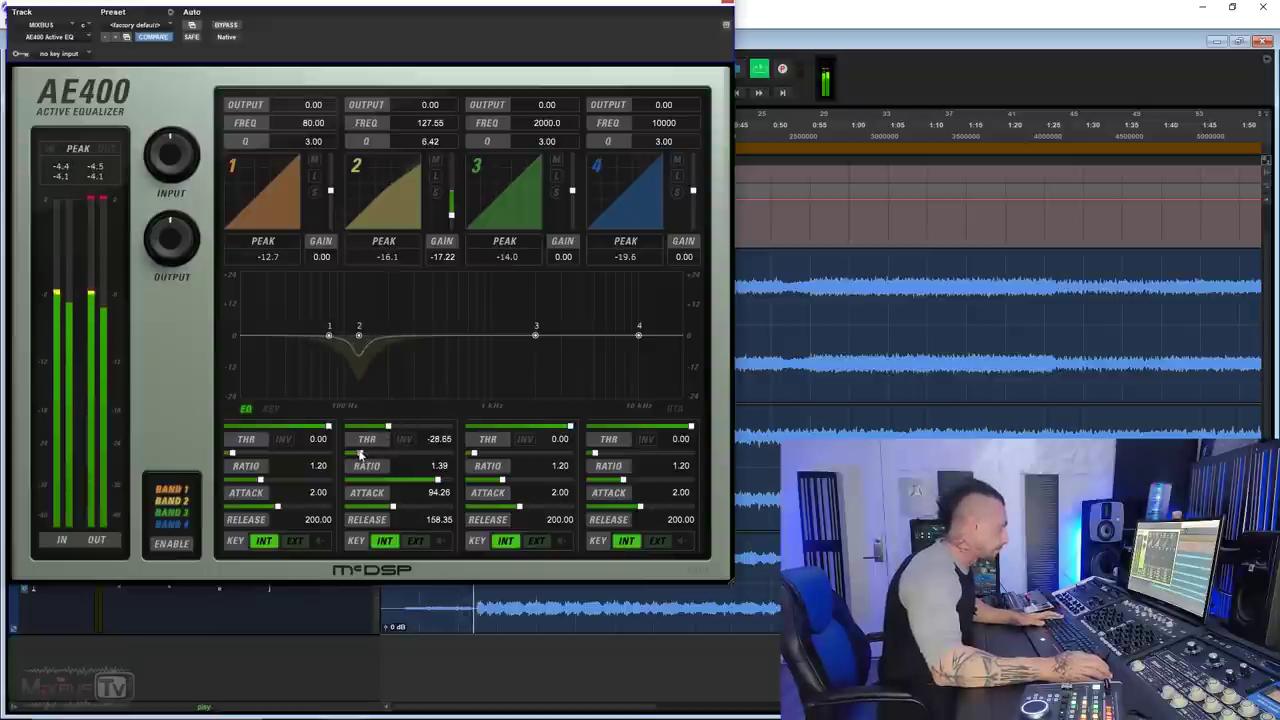
{"action": "left_click_drag", "start_coordinate": [358, 455], "coordinate": [357, 456]}
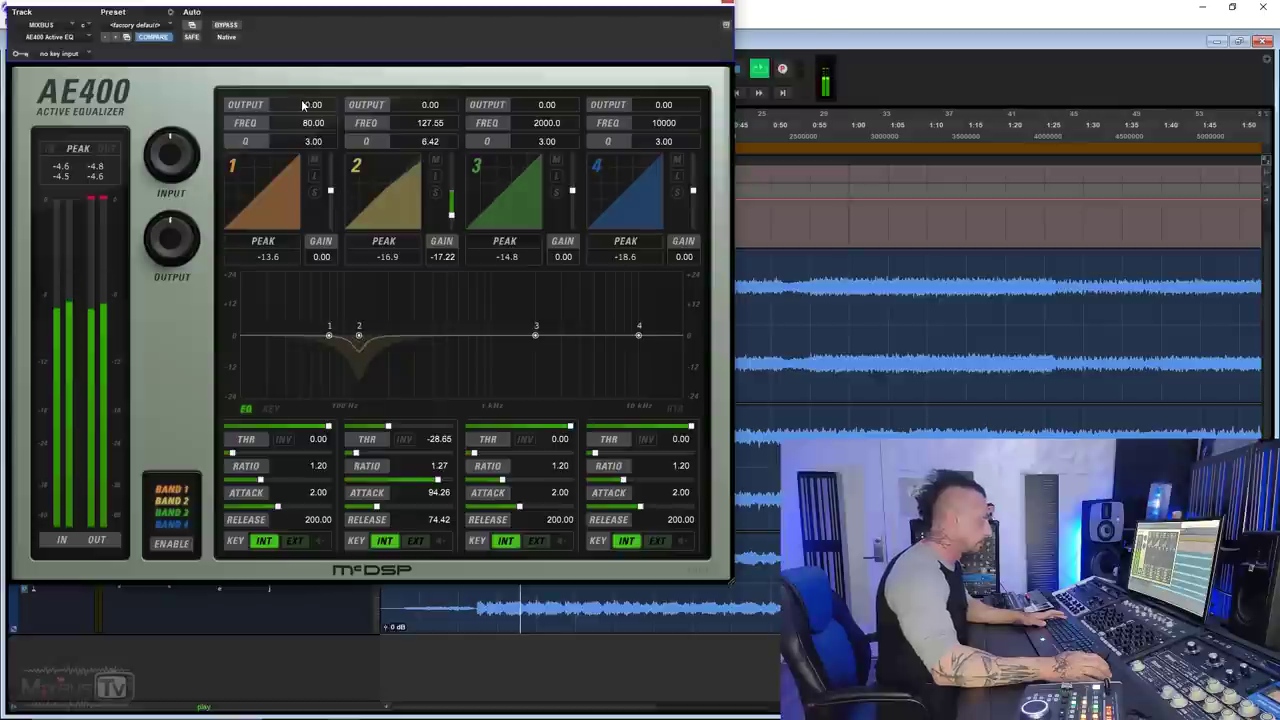
{"action": "left_click", "coordinate": [229, 25]}
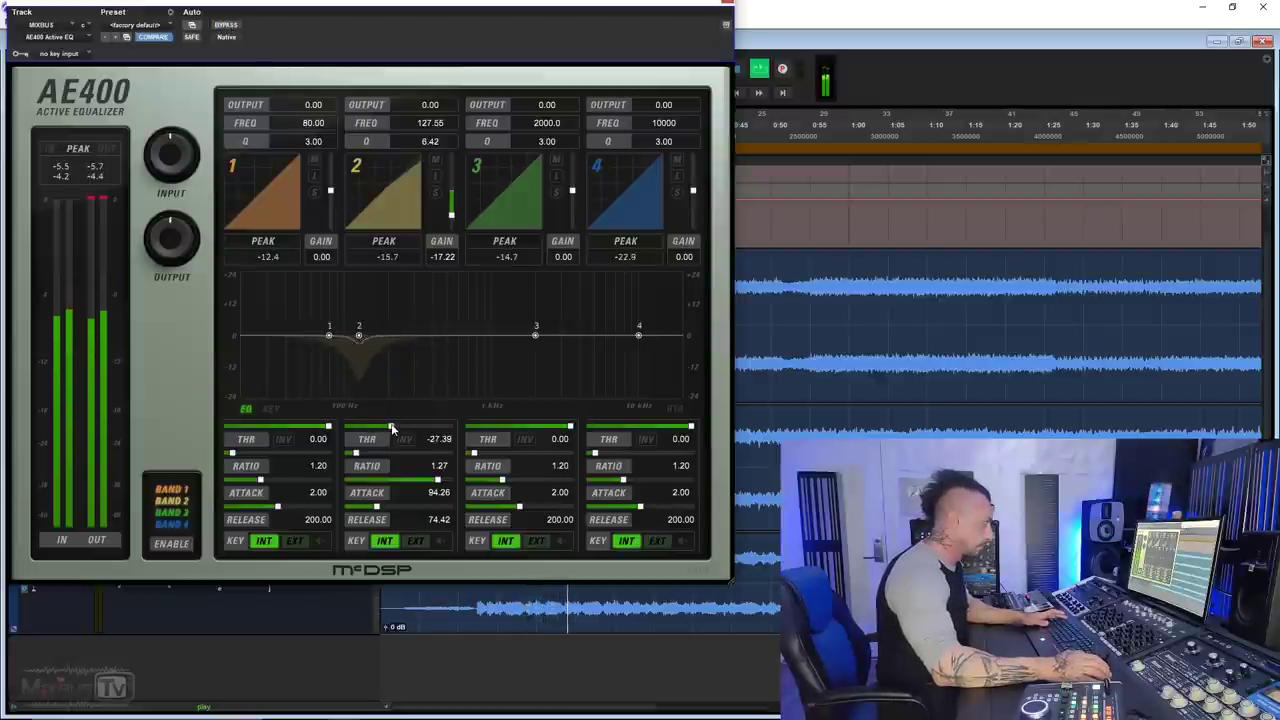
{"action": "key", "text": "space"}
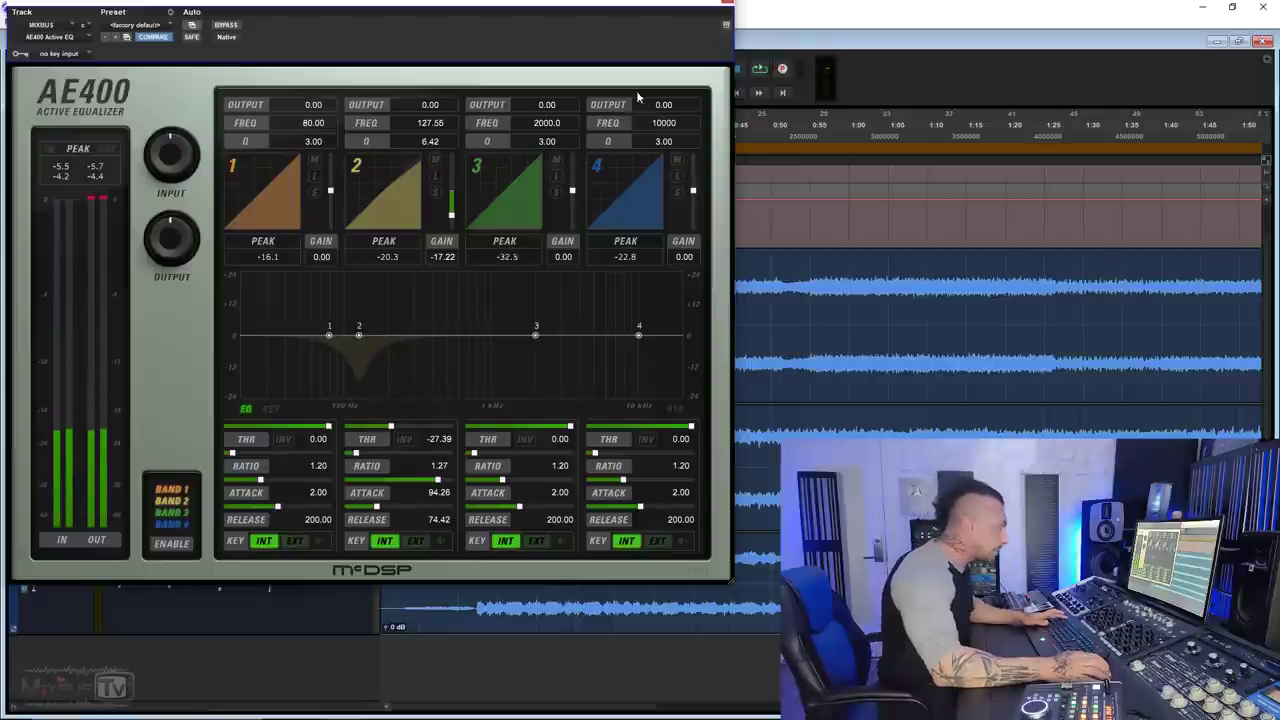
Compare the AE400 bypassed and active over the selected 0:18.500 to 0:23.000 passage of the mix
{"action": "key", "text": "space"}
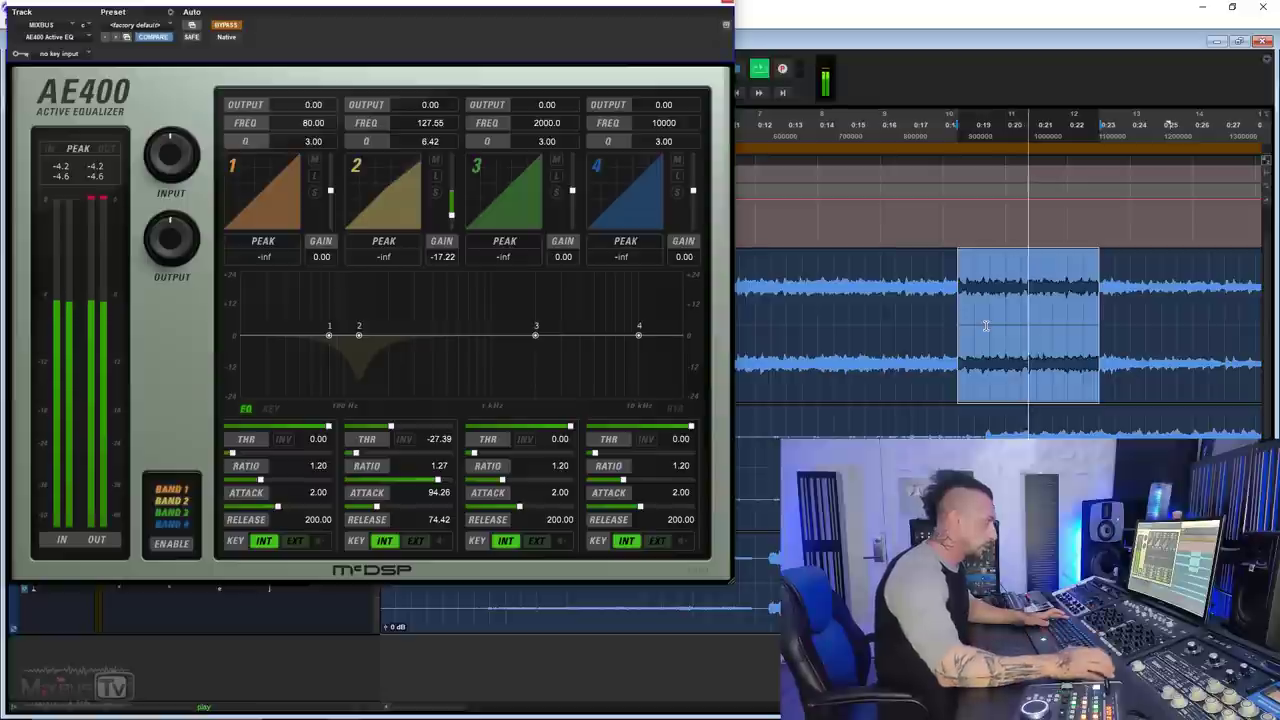
{"action": "key", "text": "space"}
{"action": "left_click", "coordinate": [231, 30]}
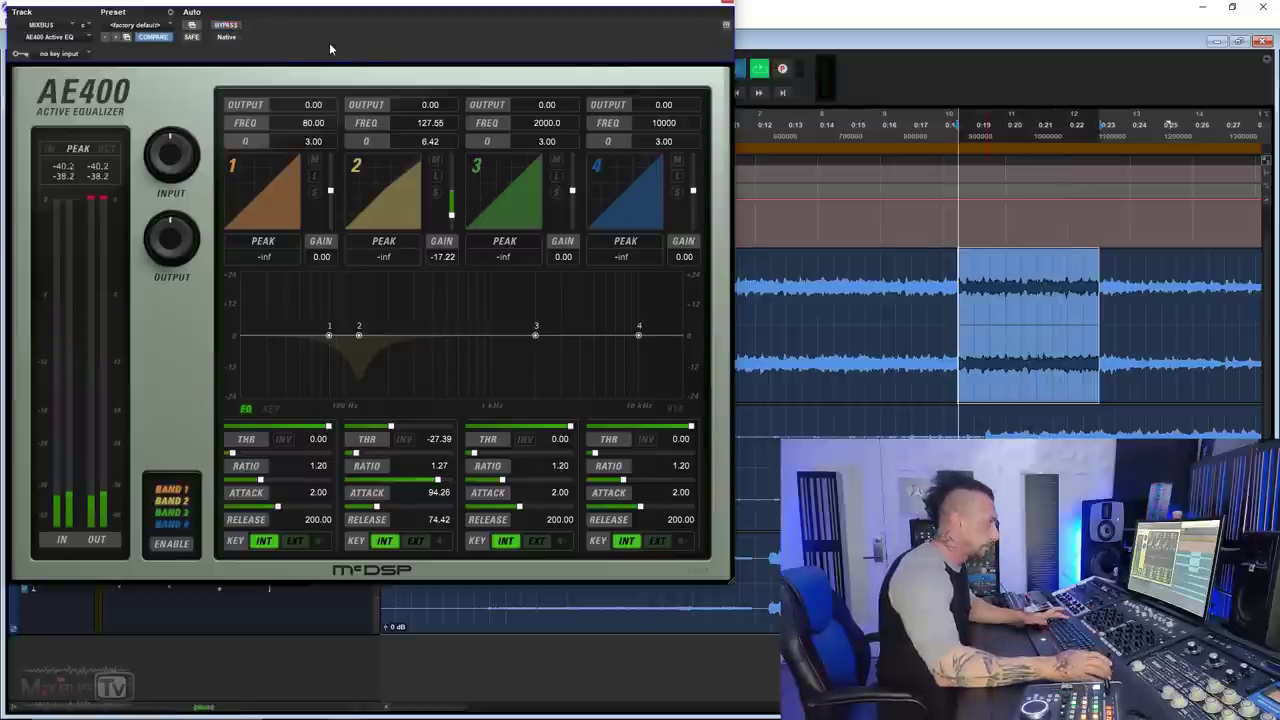
{"action": "key", "text": "space"}
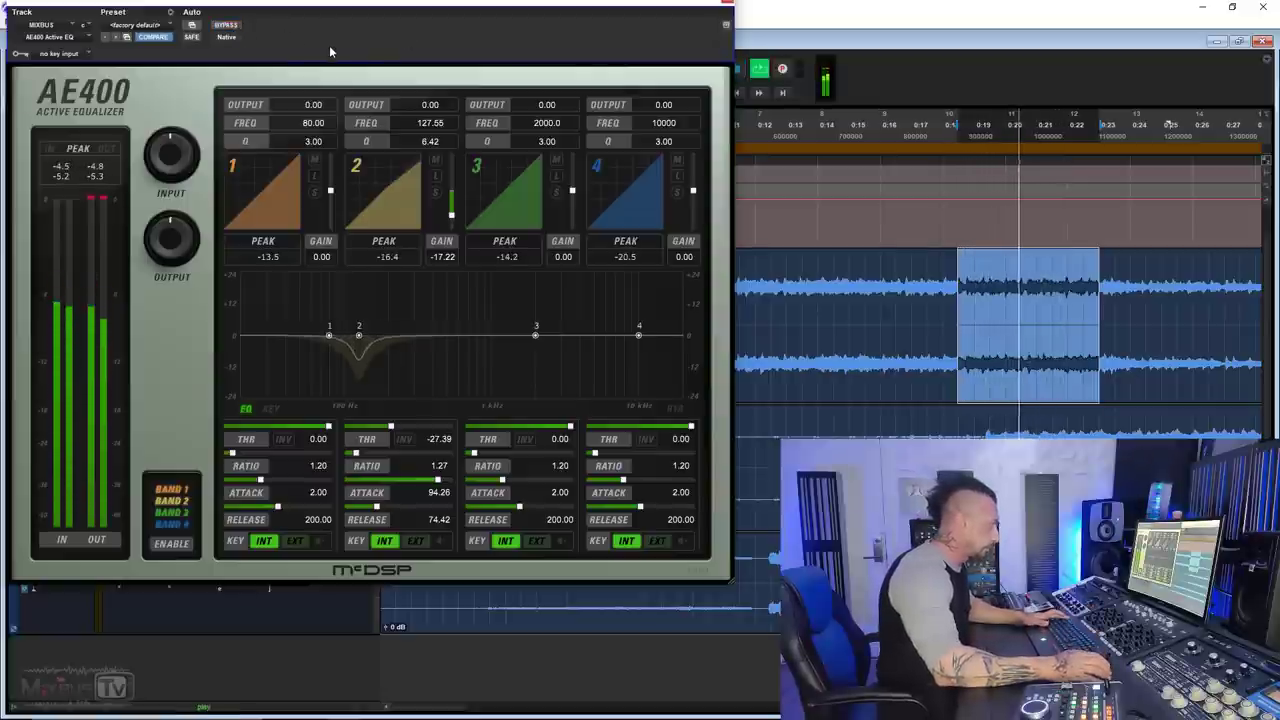
Set the AE400's band 2 threshold to -24.24, listen to the passage and close the plug-in
{"action": "key", "text": "space"}
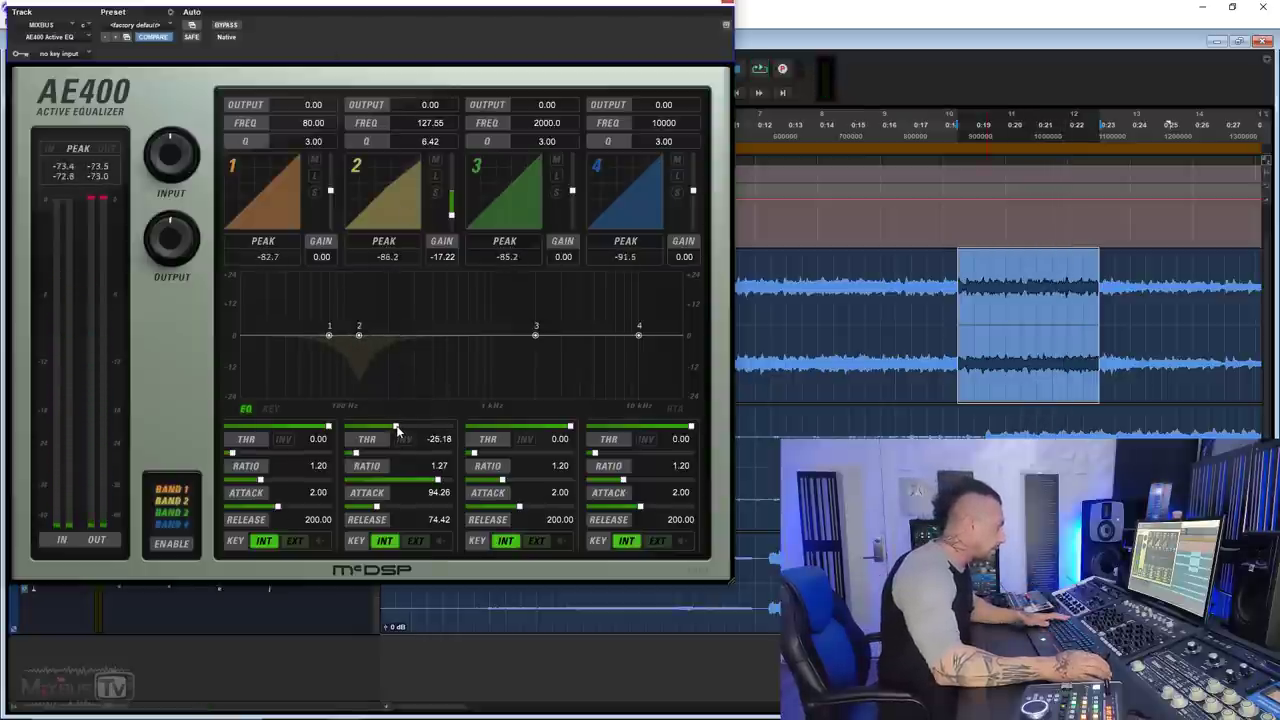
{"action": "left_click_drag", "start_coordinate": [397, 430], "coordinate": [399, 430]}
{"action": "key", "text": "space"}
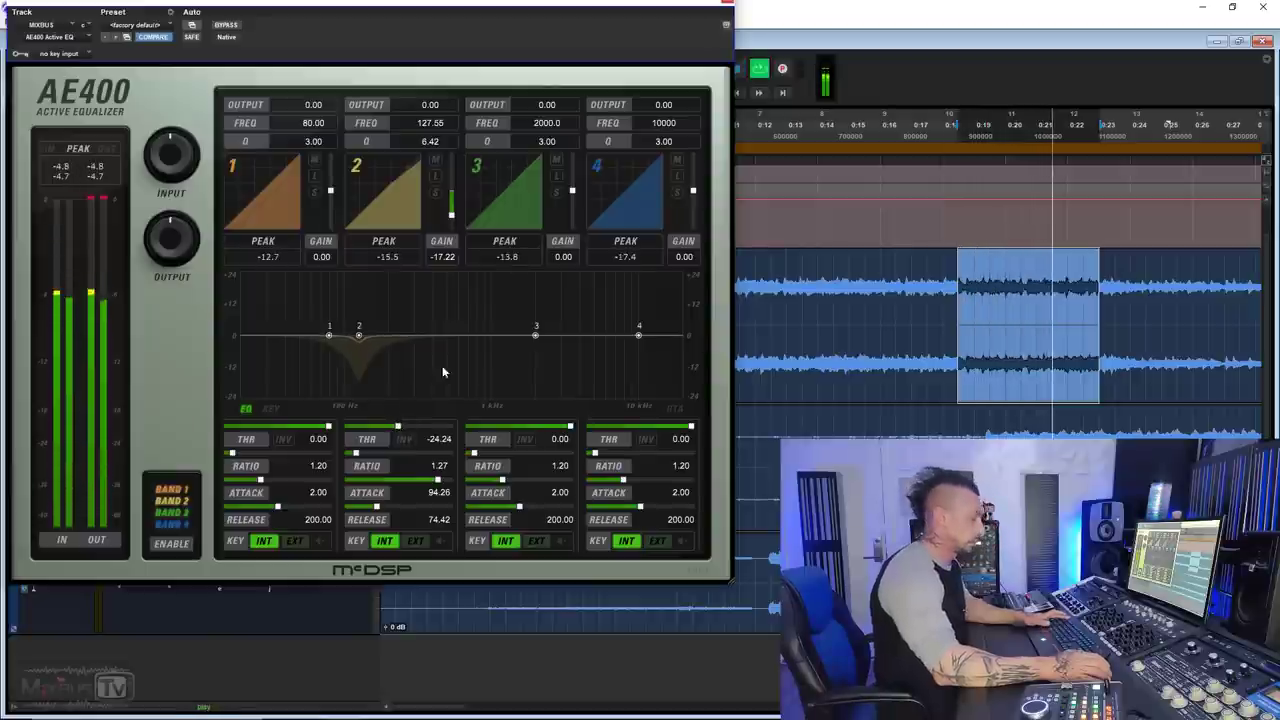
{"action": "key", "text": "space"}
{"action": "left_click_drag", "start_coordinate": [560, 5], "coordinate": [586, 18]}
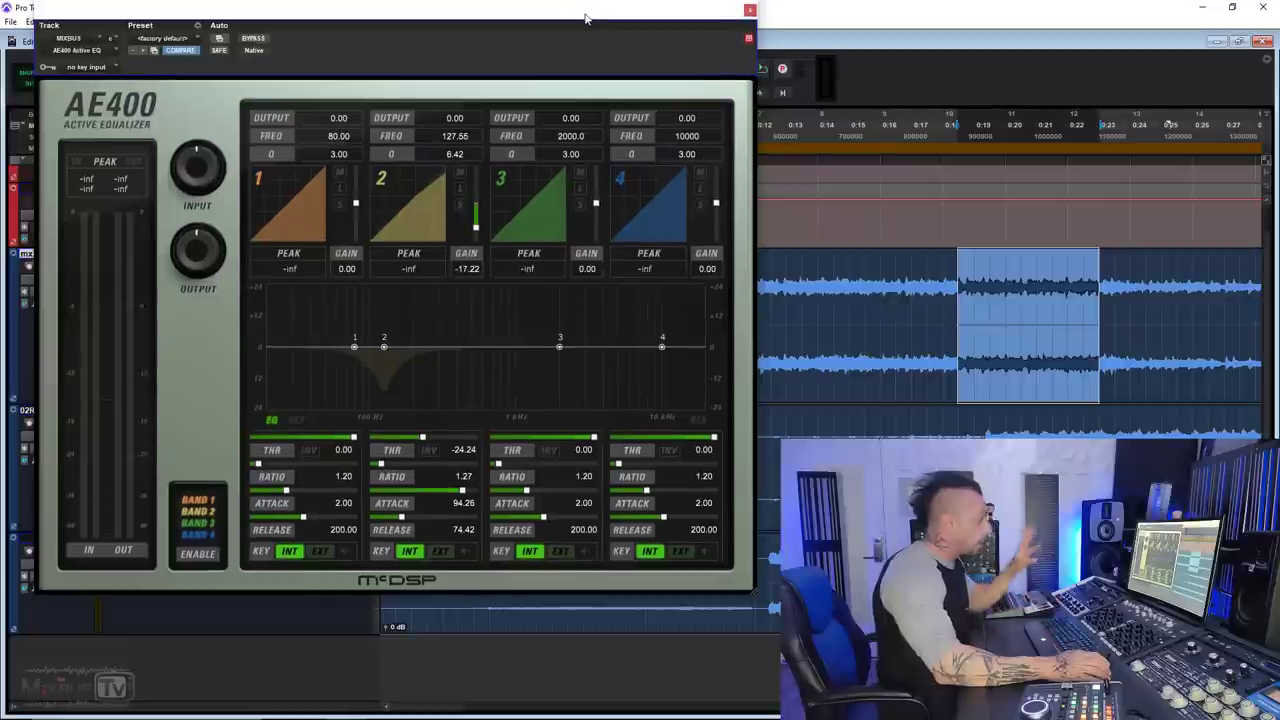
{"action": "left_click", "coordinate": [750, 11]}
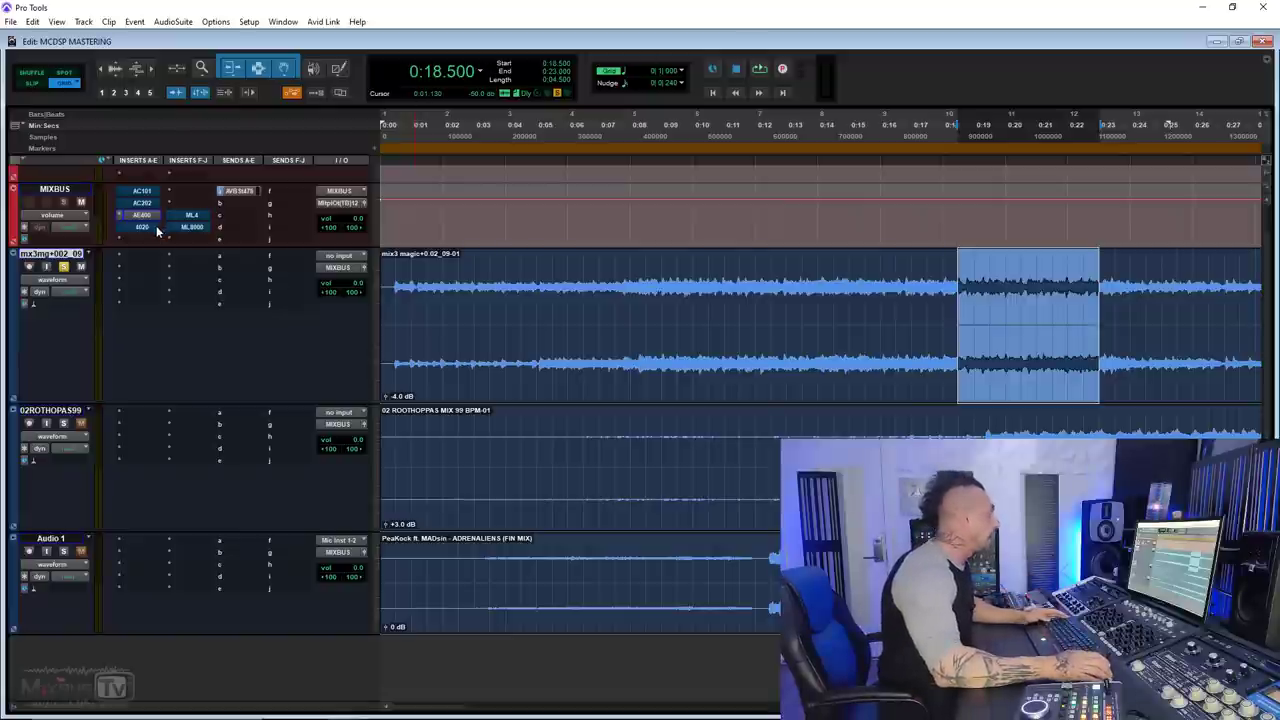
Reopen the mix bus's 4020 Retro EQ, reset its HF, HMF and LF gains to 0 and switch off both filters
{"action": "left_click", "coordinate": [152, 231]}
{"action": "left_click_drag", "start_coordinate": [58, 8], "coordinate": [145, 16]}
{"action": "left_click", "coordinate": [145, 155], "text": "alt"}
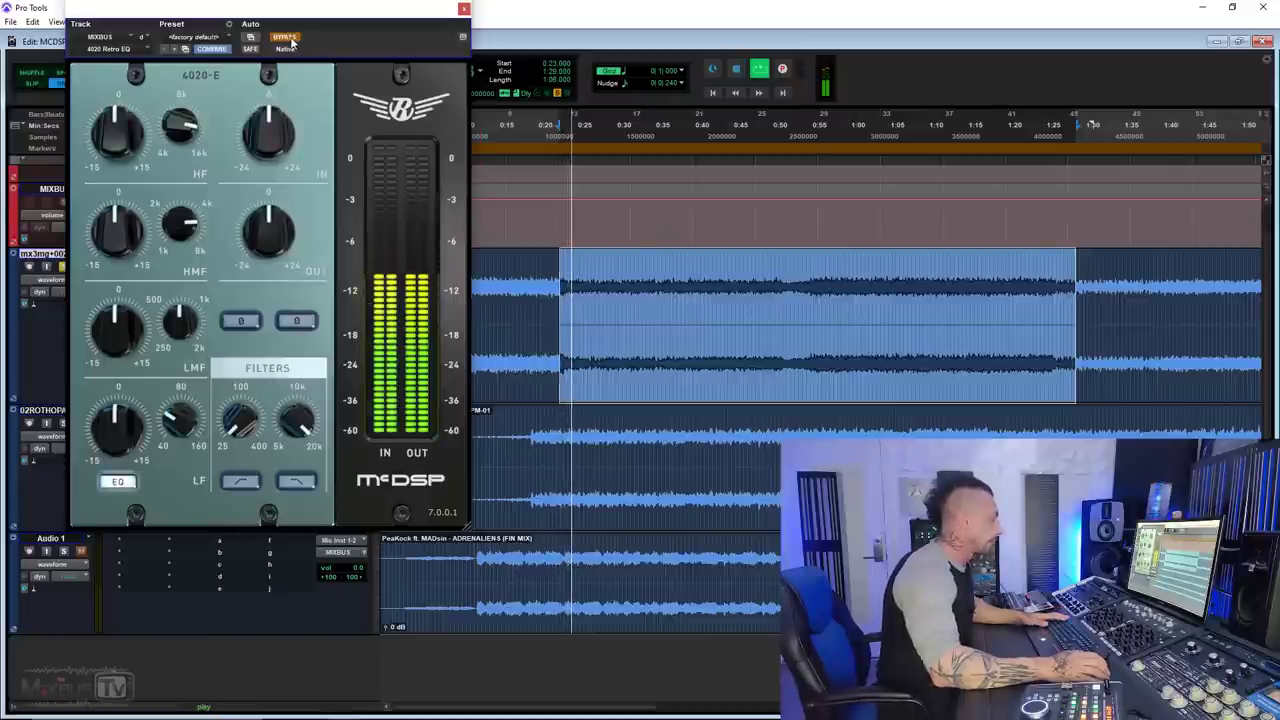
With the 4020 Retro EQ active during playback, boost its LF and HF gains by ear
{"action": "mouse_move", "coordinate": [180, 420]}
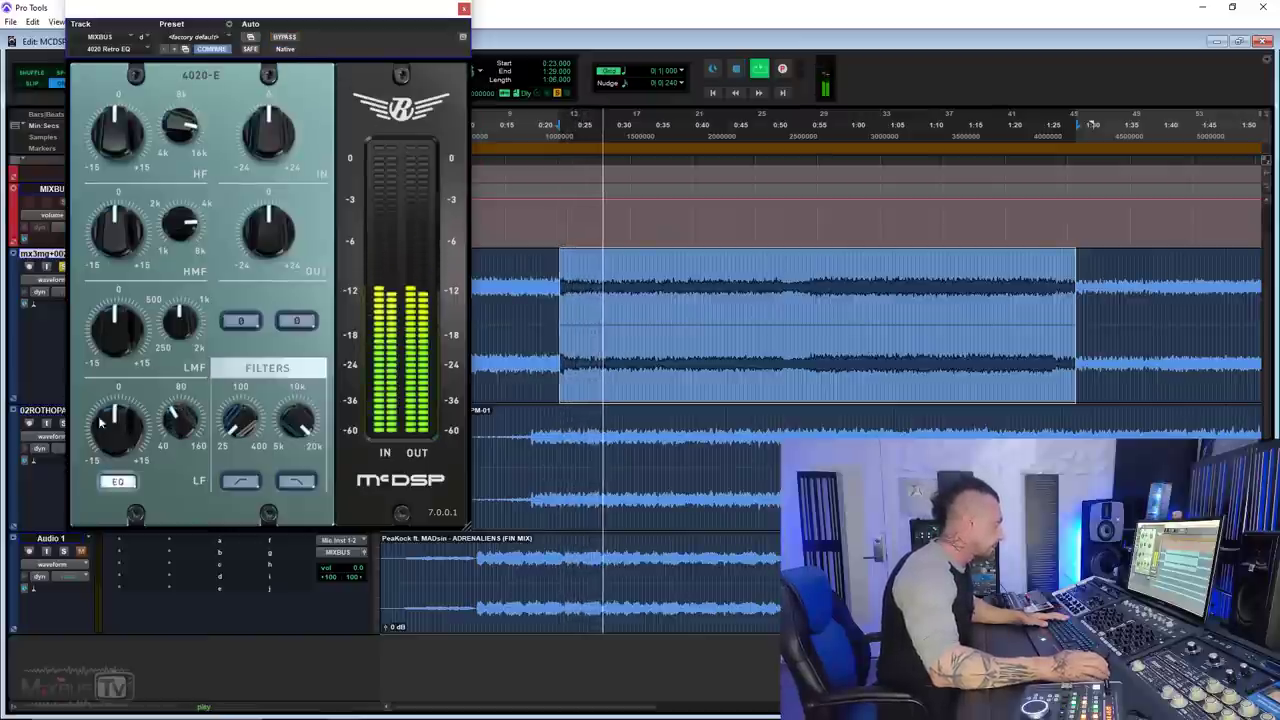
{"action": "left_click_drag", "start_coordinate": [100, 423], "coordinate": [137, 427]}
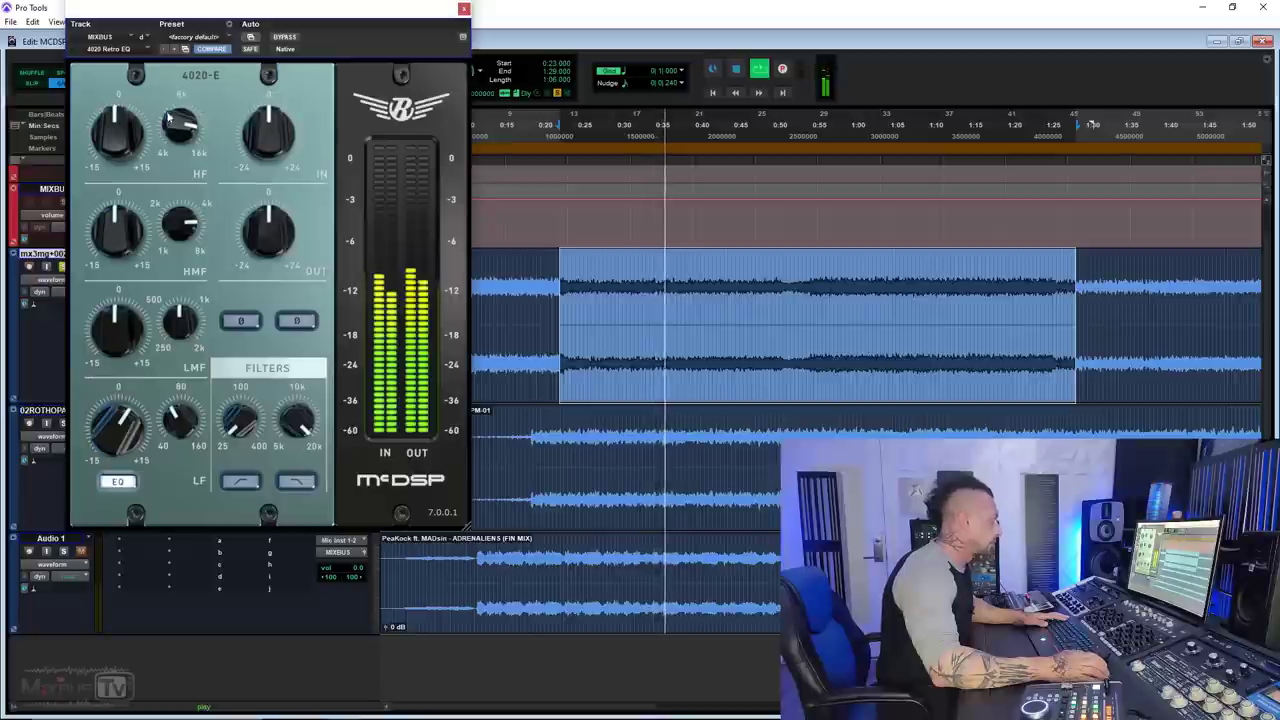
{"action": "mouse_move", "coordinate": [121, 120]}
{"action": "left_mouse_down"}
{"action": "mouse_move", "coordinate": [126, 80]}
{"action": "mouse_move", "coordinate": [128, 125]}
{"action": "mouse_move", "coordinate": [128, 108]}
{"action": "left_mouse_up"}
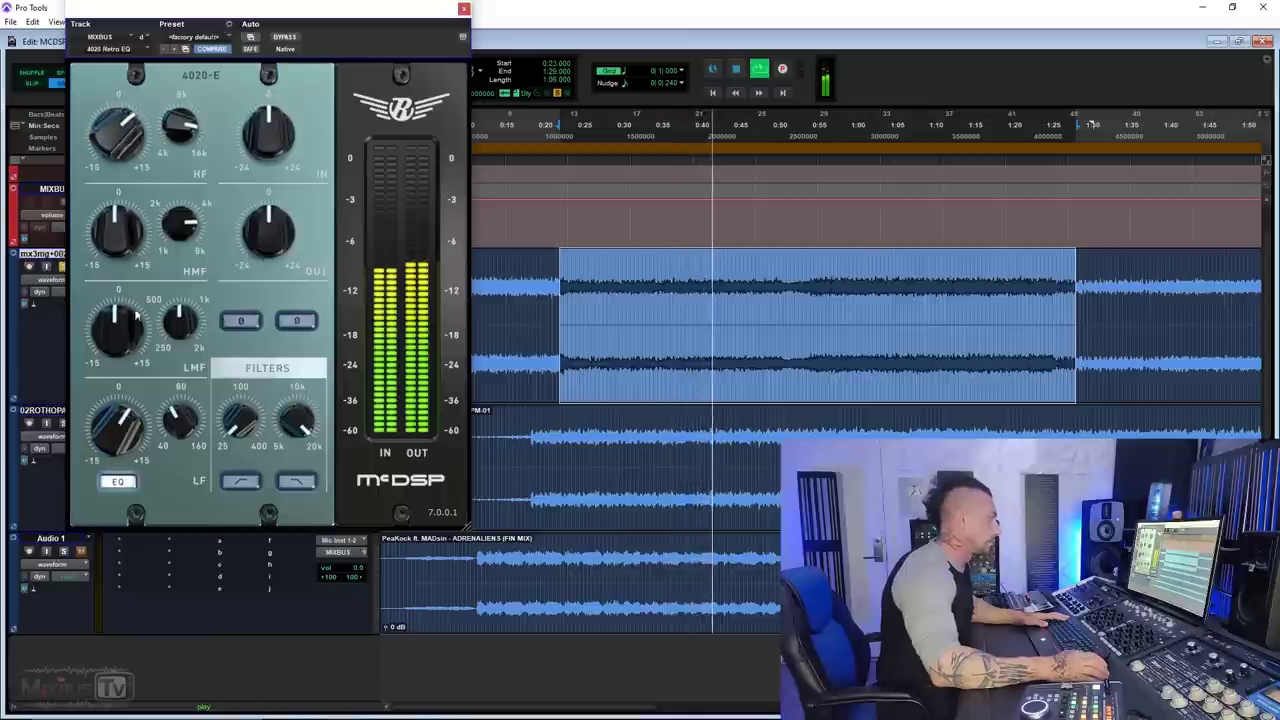
{"action": "left_click_drag", "start_coordinate": [137, 313], "coordinate": [137, 301]}
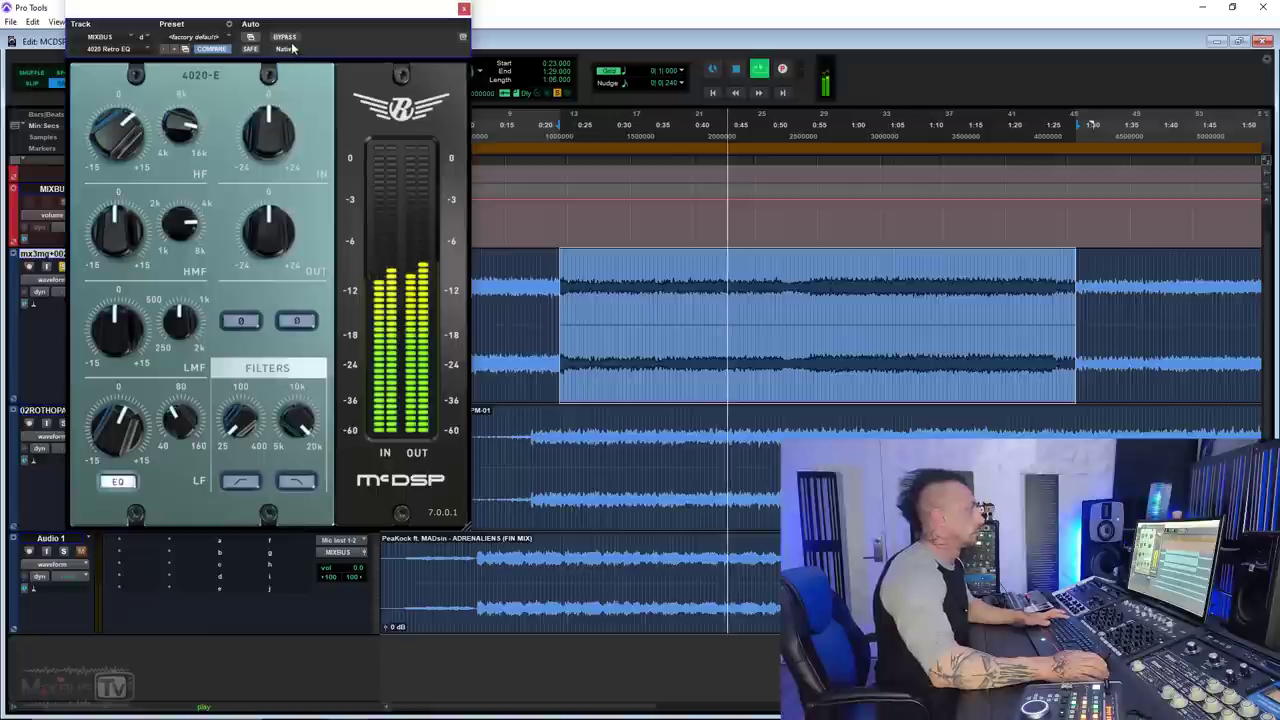
Compare the 4020 Retro EQ bypassed and active during playback of the 0:23.000 to 1:29.000 passage
{"action": "left_click", "coordinate": [290, 40]}
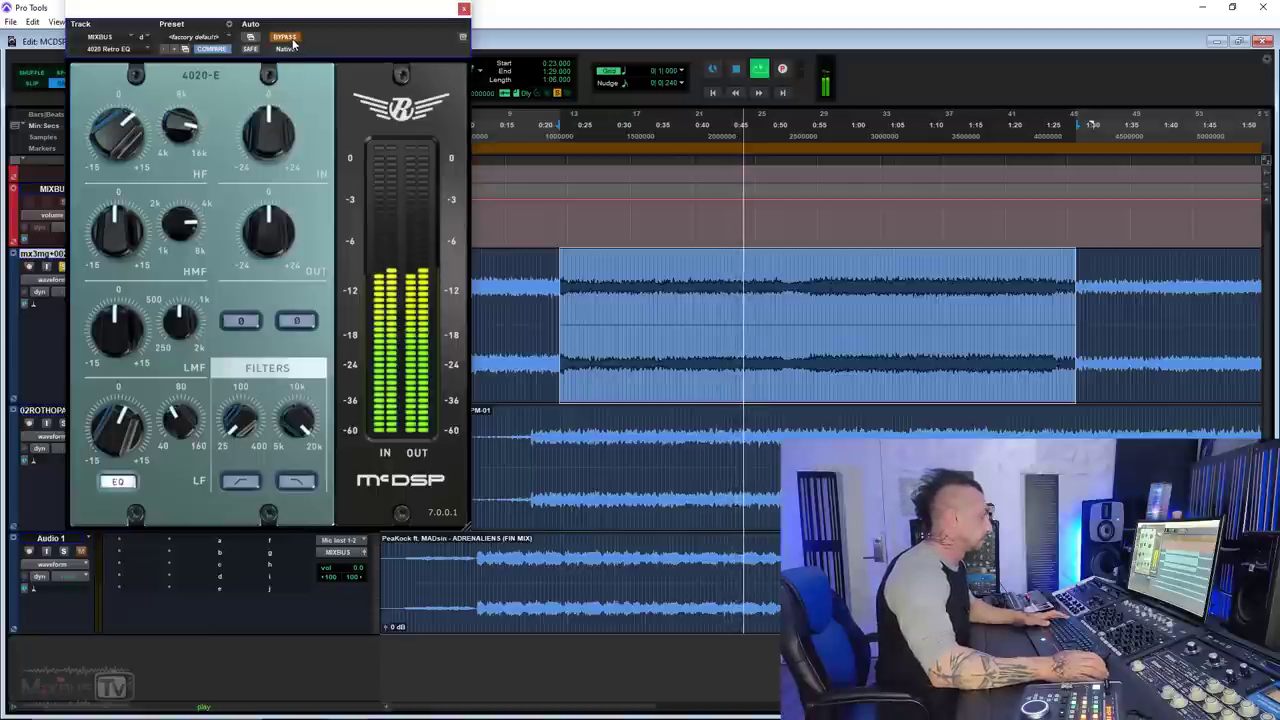
{"action": "left_click", "coordinate": [288, 38]}
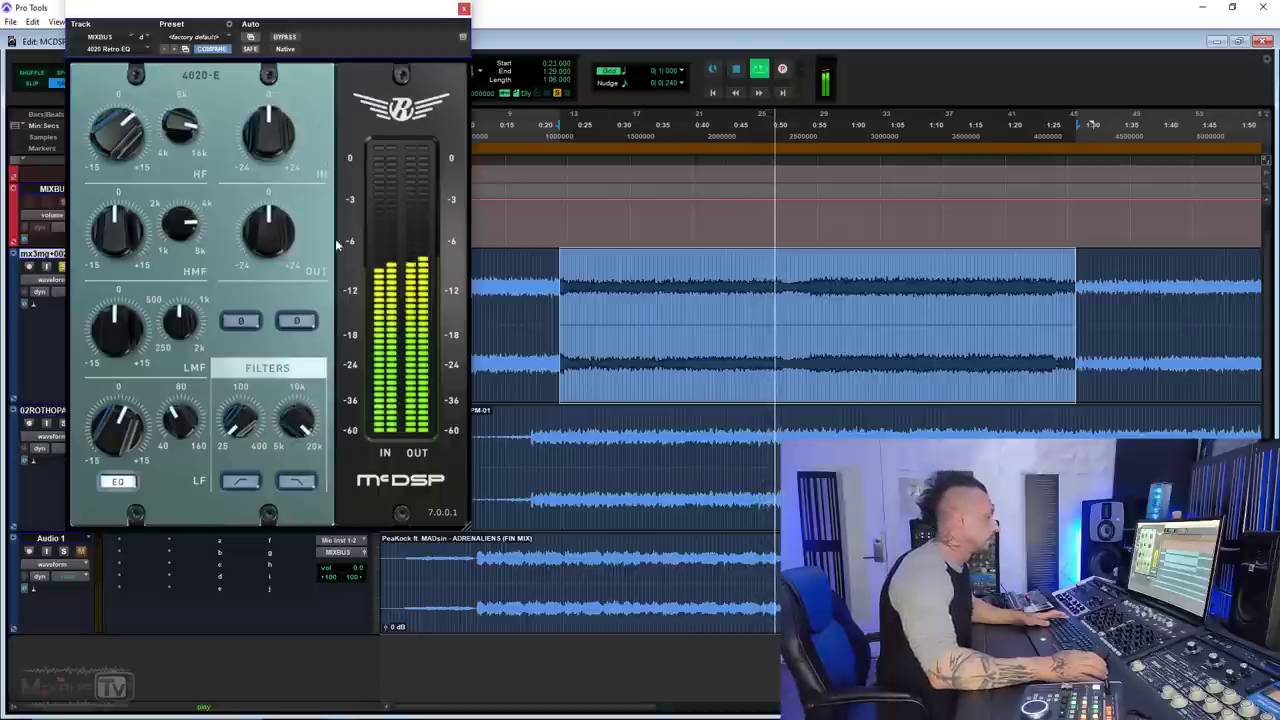
{"action": "key", "text": "space"}
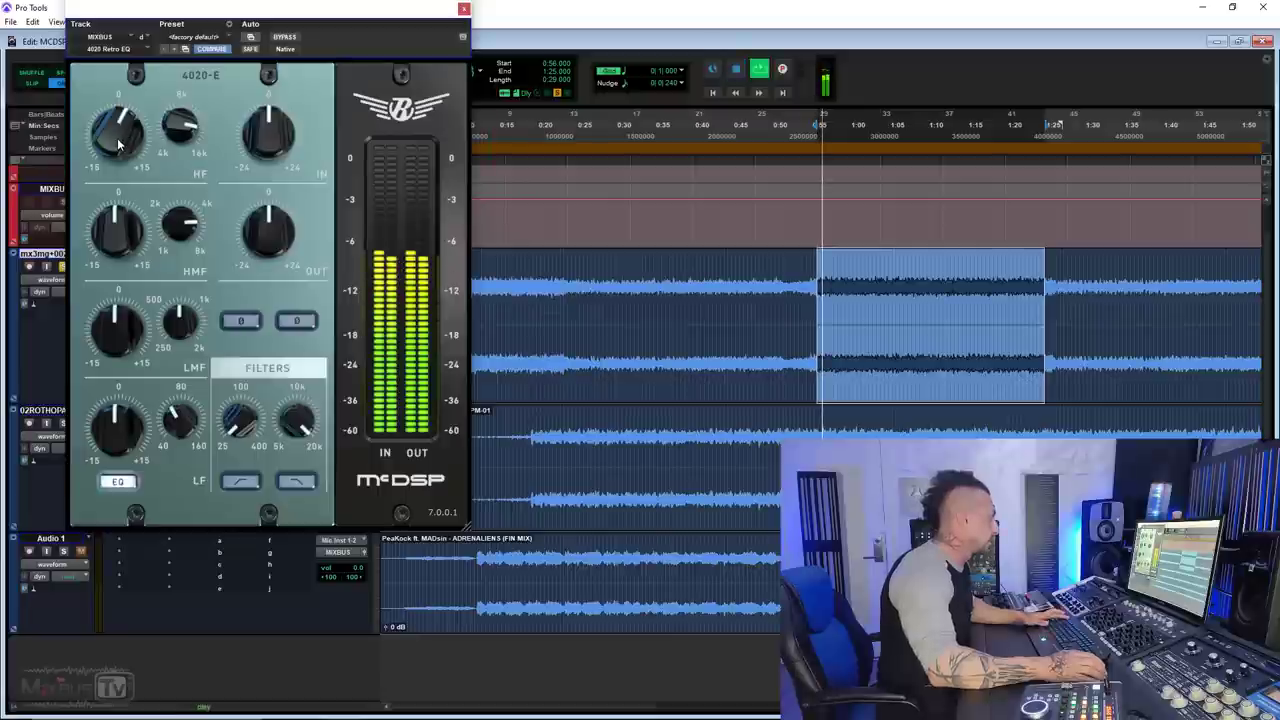
Over the 0:56.000 to 1:25.000 passage, boost the 4020's HF to 3.4 dB and LF to about 1.9 dB, check against bypass and close it
{"action": "left_click_drag", "start_coordinate": [118, 142], "coordinate": [118, 141]}
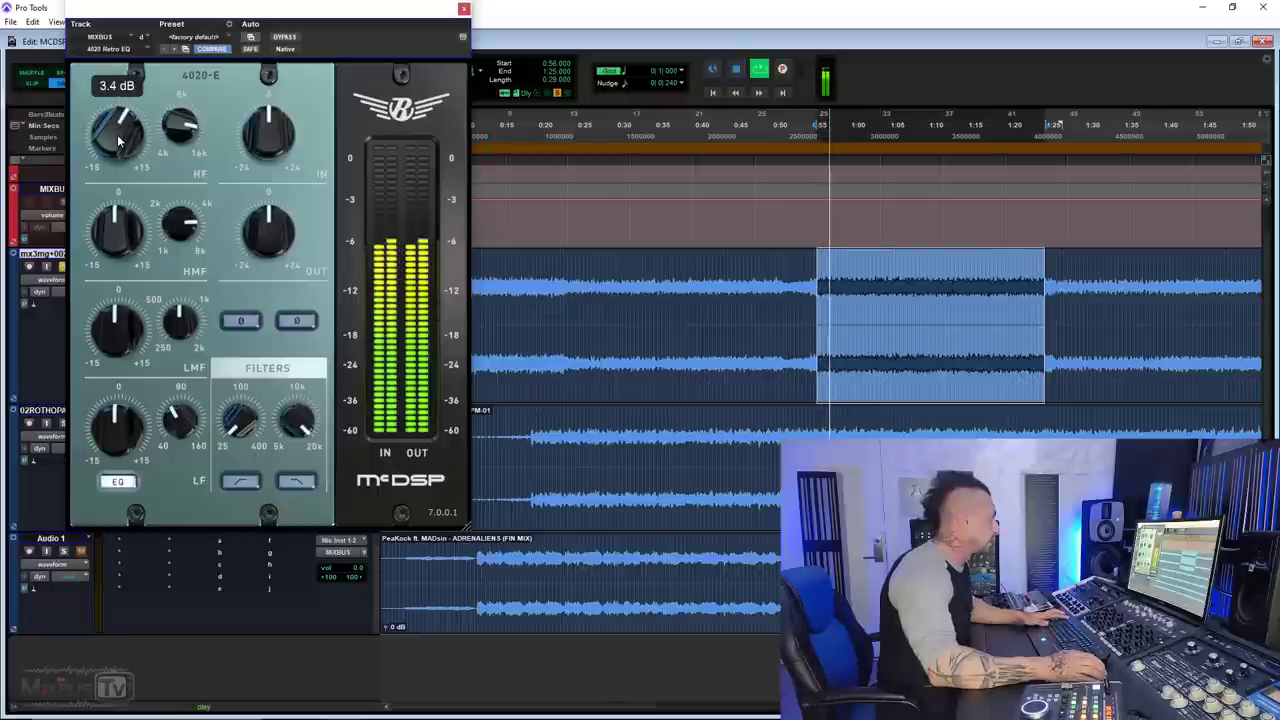
{"action": "mouse_move", "coordinate": [128, 415]}
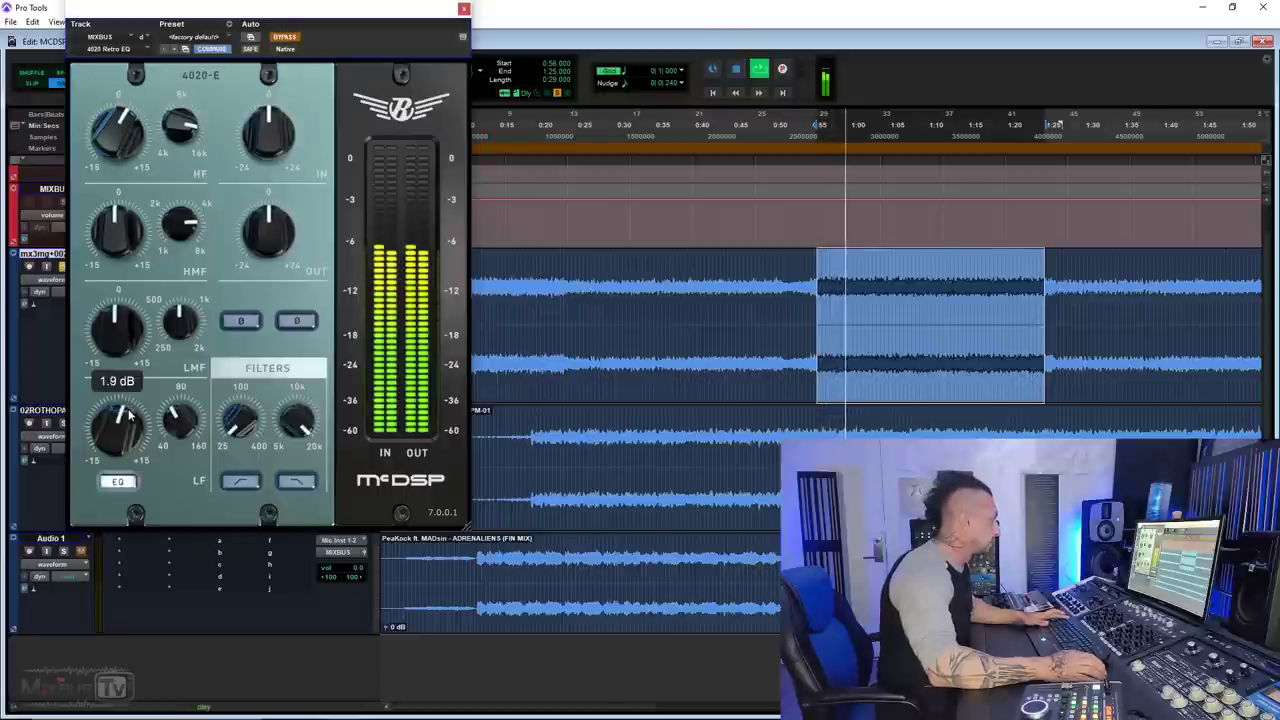
{"action": "left_click_drag", "start_coordinate": [128, 415], "coordinate": [128, 413]}
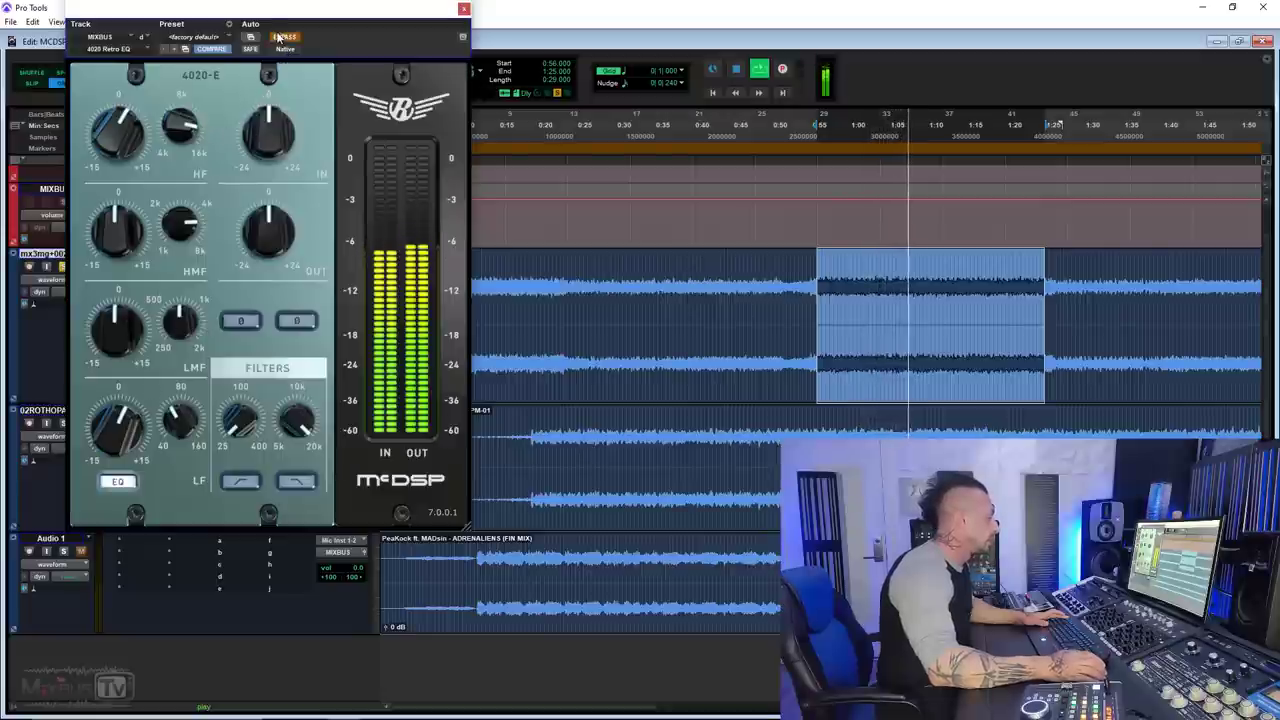
{"action": "key", "text": "space"}
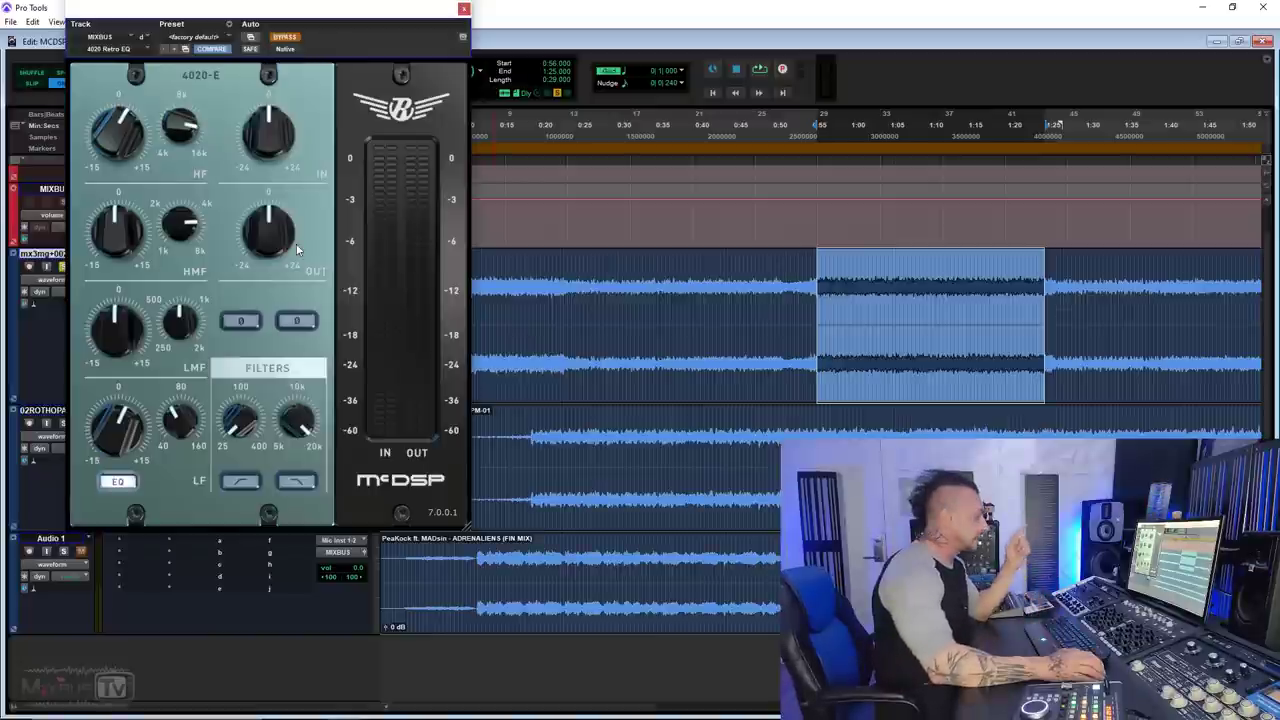
{"action": "key", "text": "ctrl+w"}
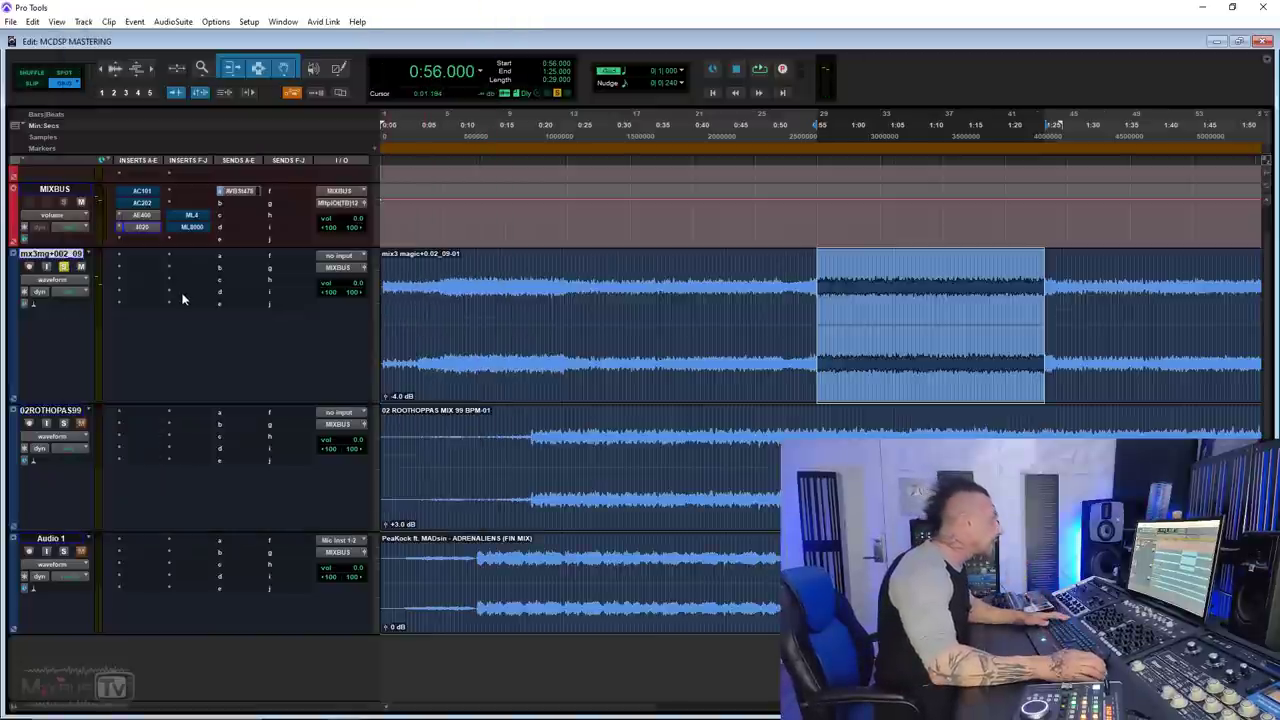
Reopen the mix bus's AE400, sweep a boosted band 3 down to 206.53 during playback, and reset that band's output to 0
{"action": "left_click", "coordinate": [148, 214]}
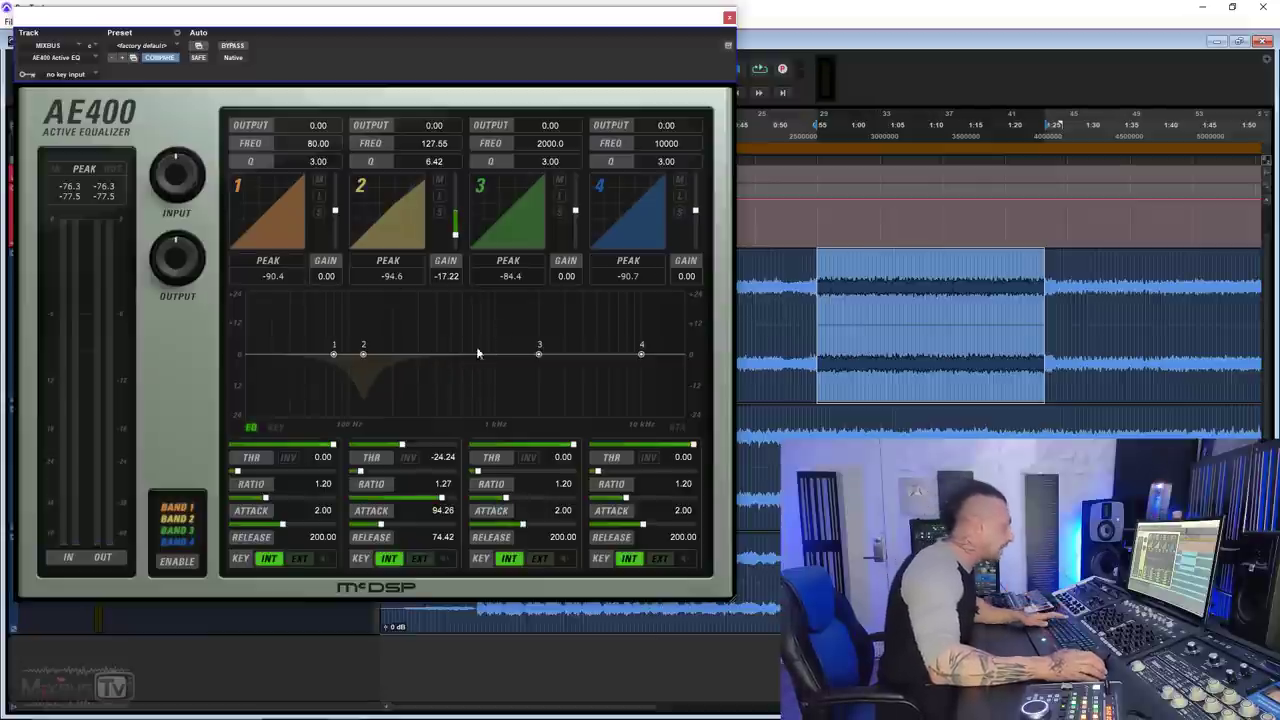
{"action": "key", "text": "space"}
{"action": "left_click_drag", "start_coordinate": [538, 355], "coordinate": [394, 310]}
{"action": "key", "text": "space"}
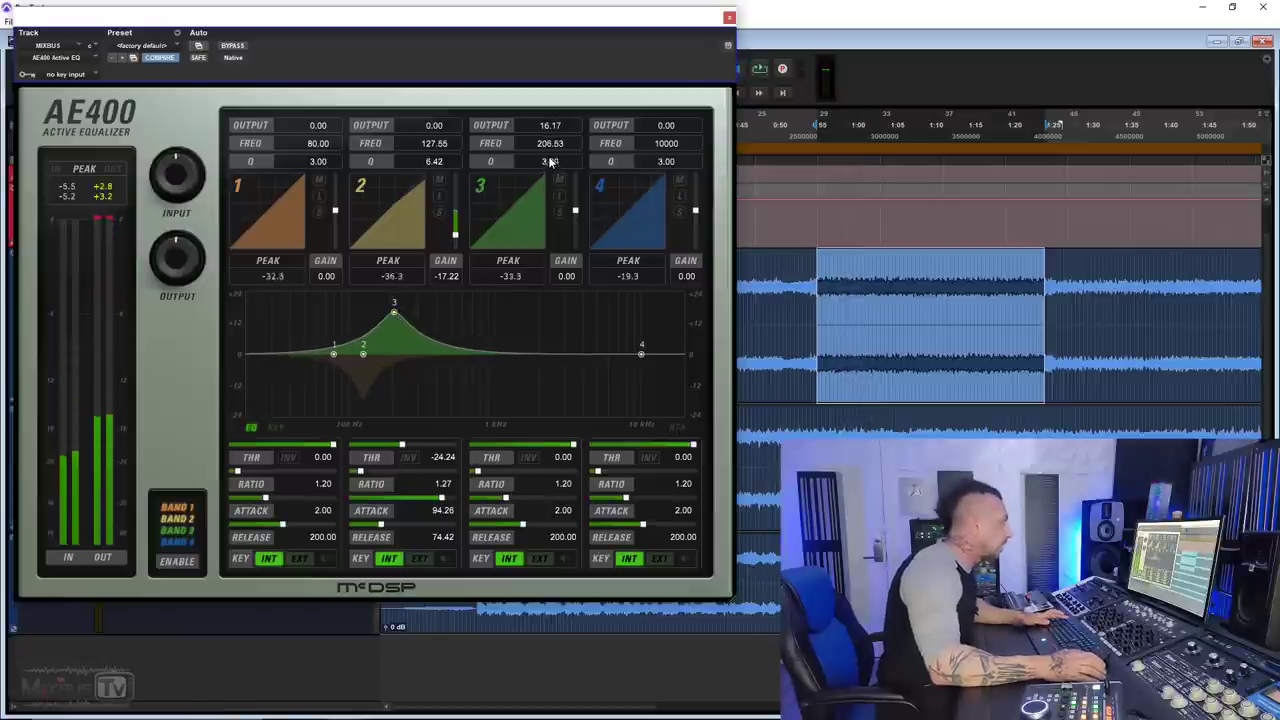
{"action": "left_click", "coordinate": [547, 127], "text": "alt"}
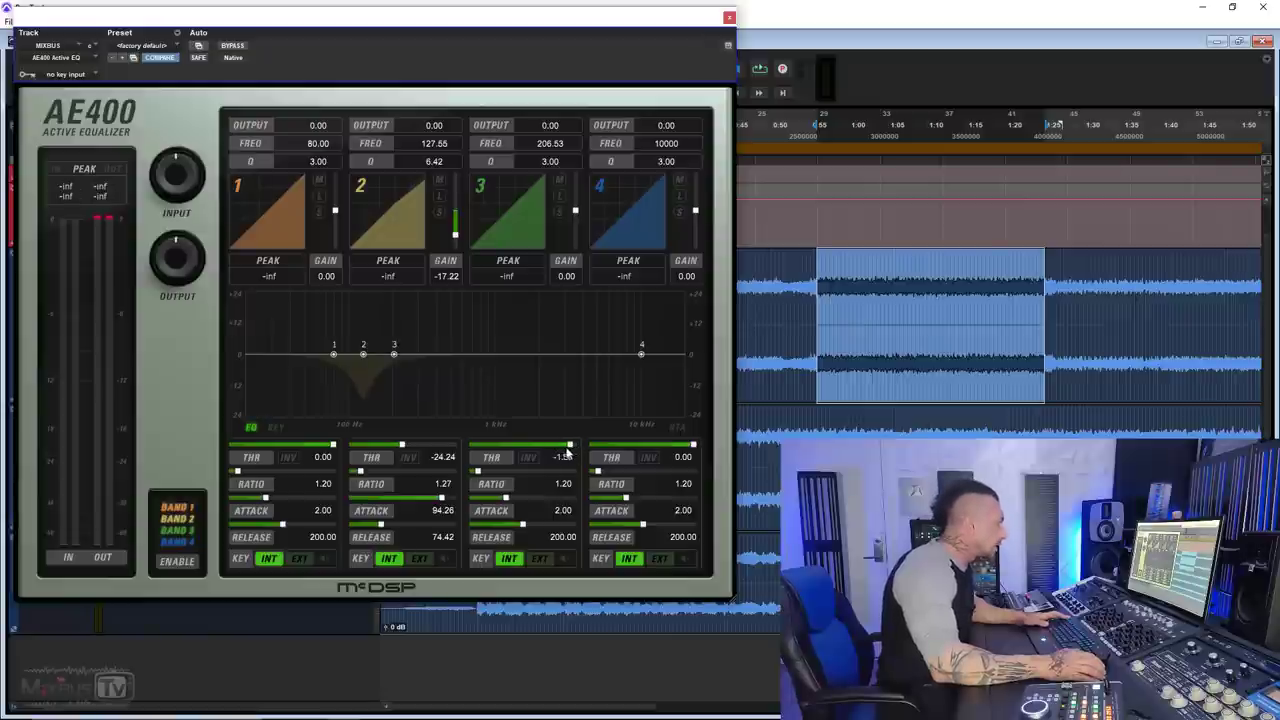
Make AE400 band 3 a dynamic cut with gain -16.09, threshold -19.01, Q 8.99 and attack 145.35 during playback
{"action": "left_click_drag", "start_coordinate": [545, 452], "coordinate": [533, 452]}
{"action": "key", "text": "space"}
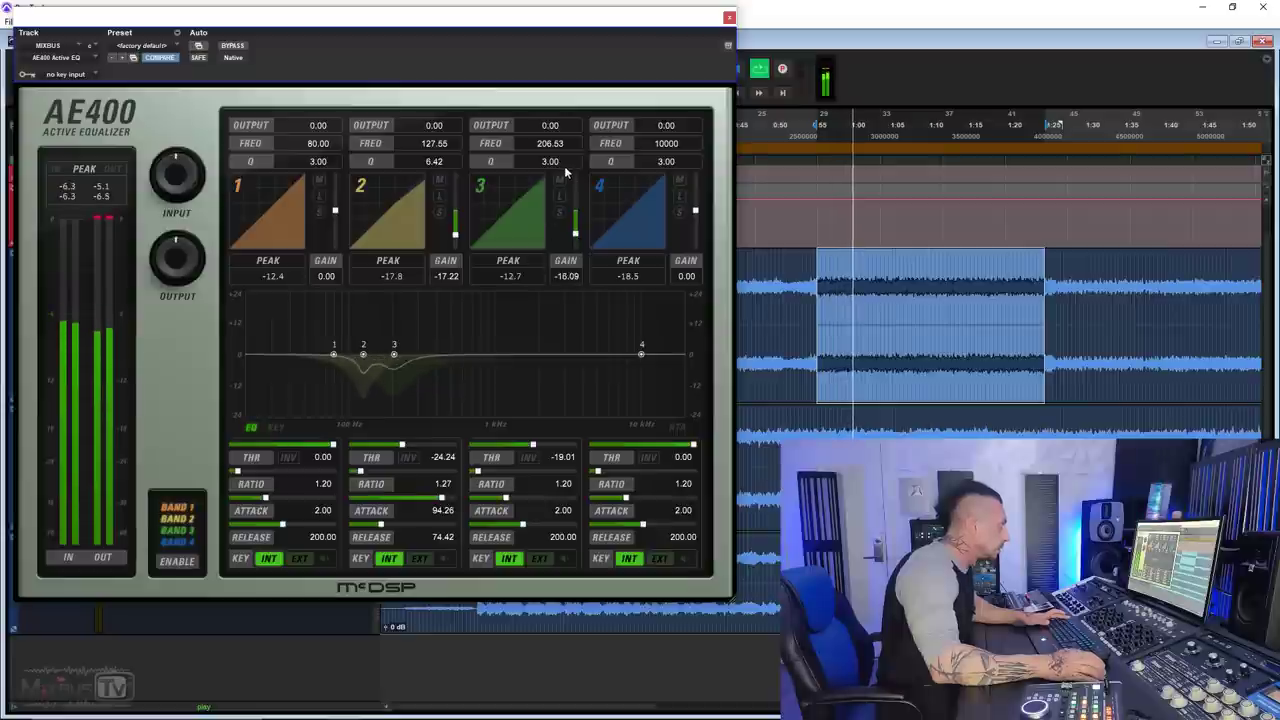
{"action": "left_click_drag", "start_coordinate": [558, 161], "coordinate": [566, 128]}
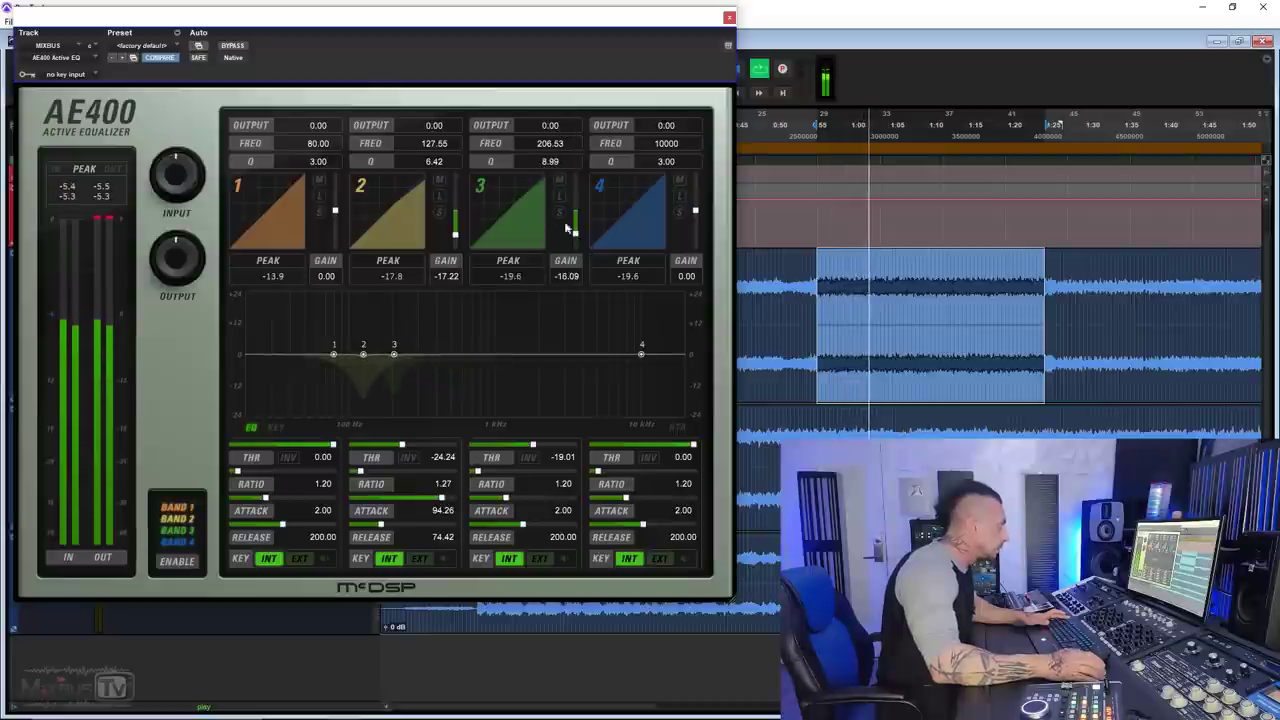
{"action": "left_click_drag", "start_coordinate": [505, 500], "coordinate": [568, 499]}
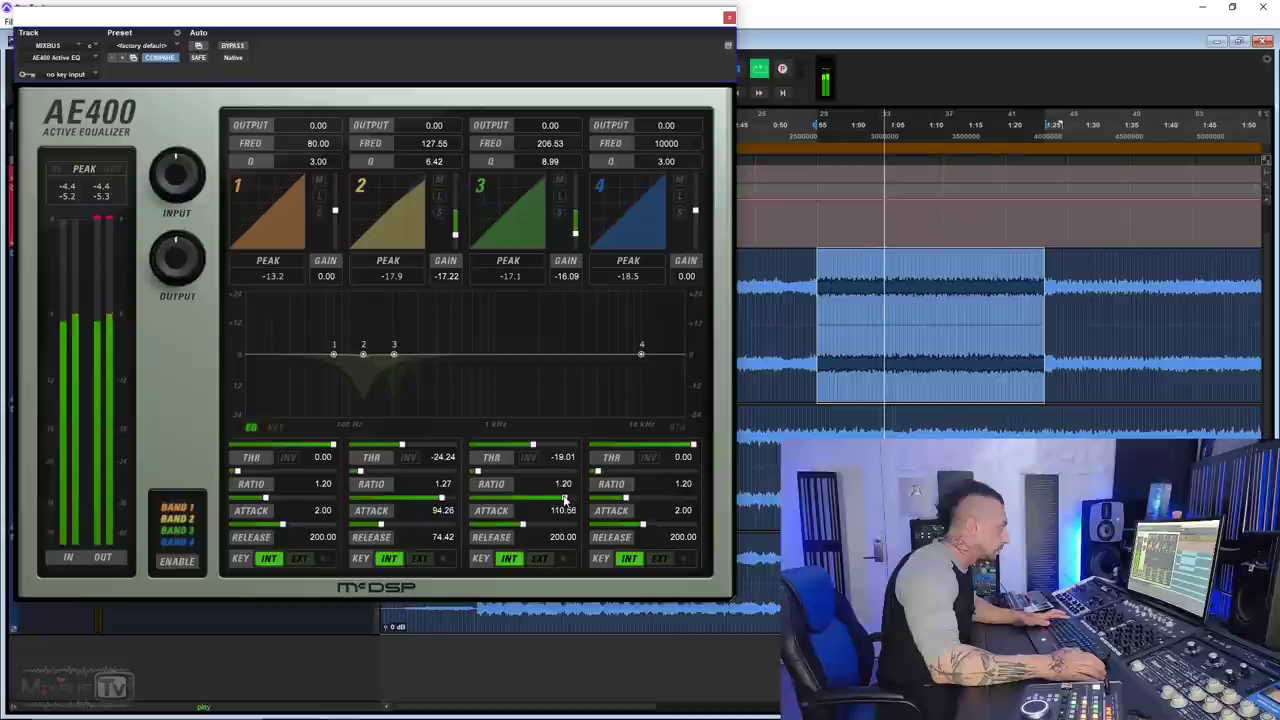
Refine AE400 band 3 by ear to release 82.83, Q 6.05 and threshold -27.88
{"action": "left_click_drag", "start_coordinate": [534, 447], "coordinate": [508, 457]}
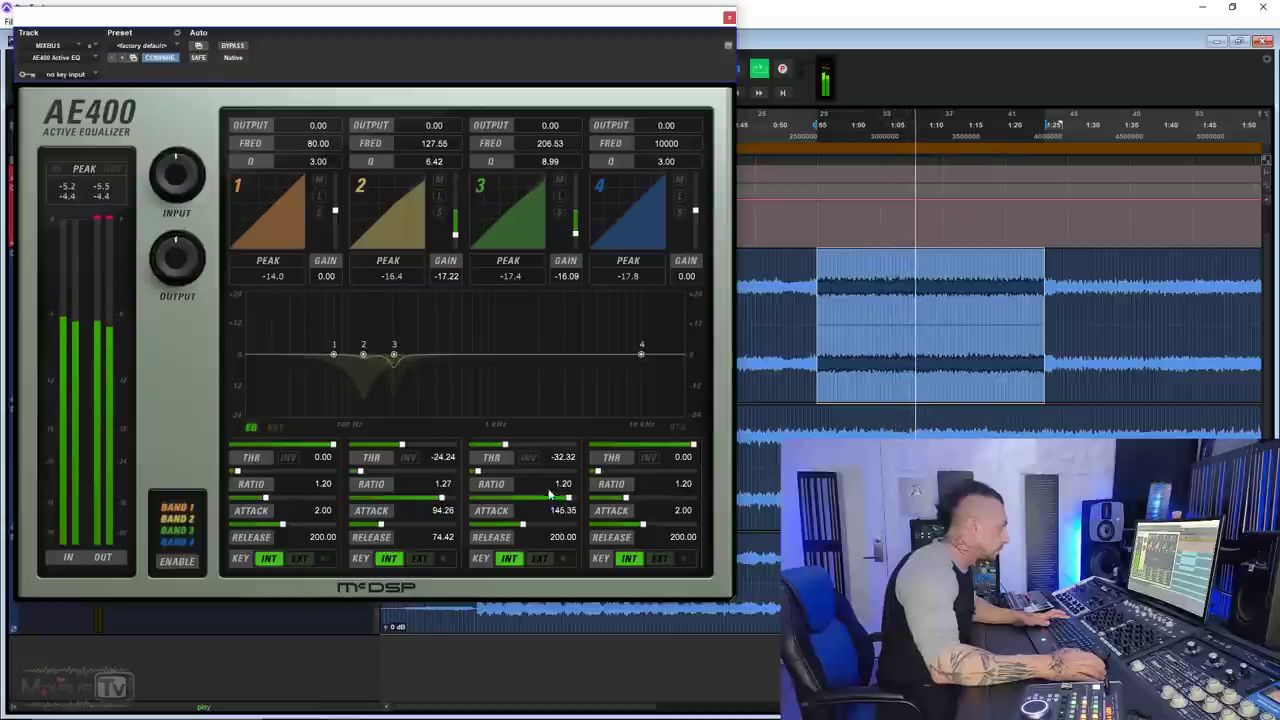
{"action": "left_click_drag", "start_coordinate": [524, 525], "coordinate": [503, 528]}
{"action": "mouse_move", "coordinate": [549, 166]}
{"action": "left_mouse_down"}
{"action": "mouse_move", "coordinate": [551, 130]}
{"action": "mouse_move", "coordinate": [551, 192]}
{"action": "mouse_move", "coordinate": [551, 178]}
{"action": "left_mouse_up"}
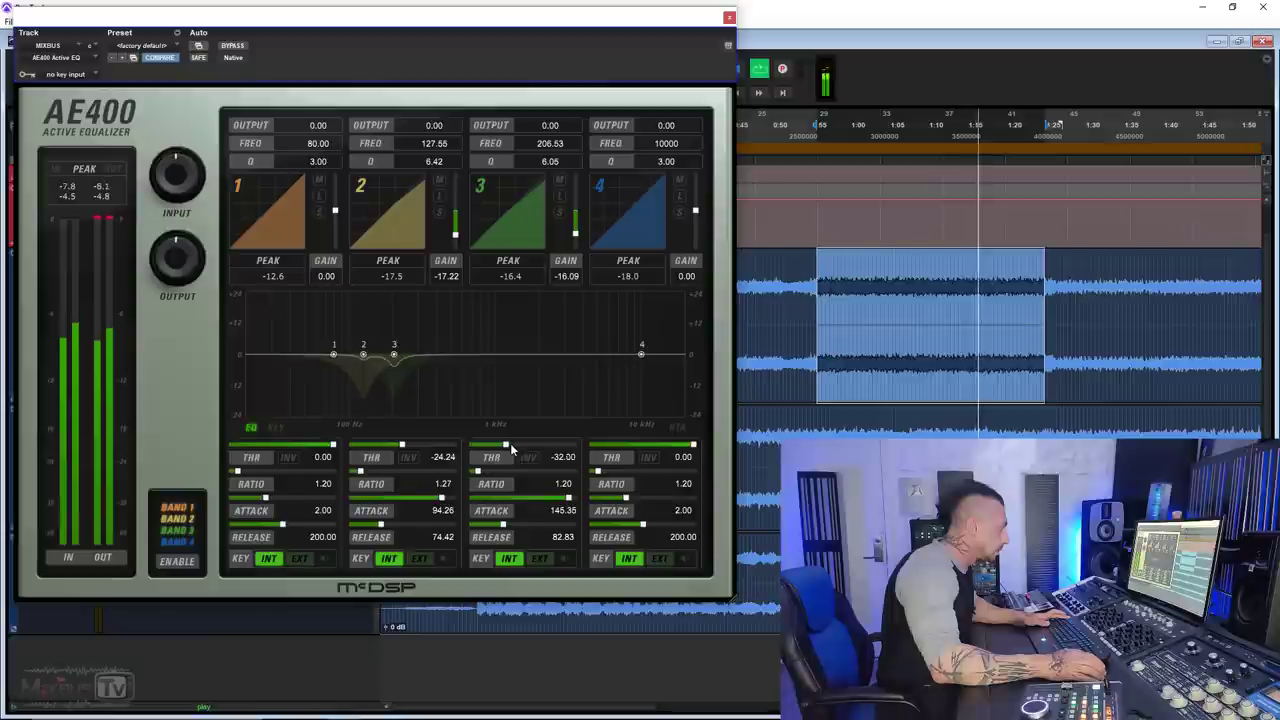
{"action": "left_click_drag", "start_coordinate": [510, 446], "coordinate": [518, 446]}
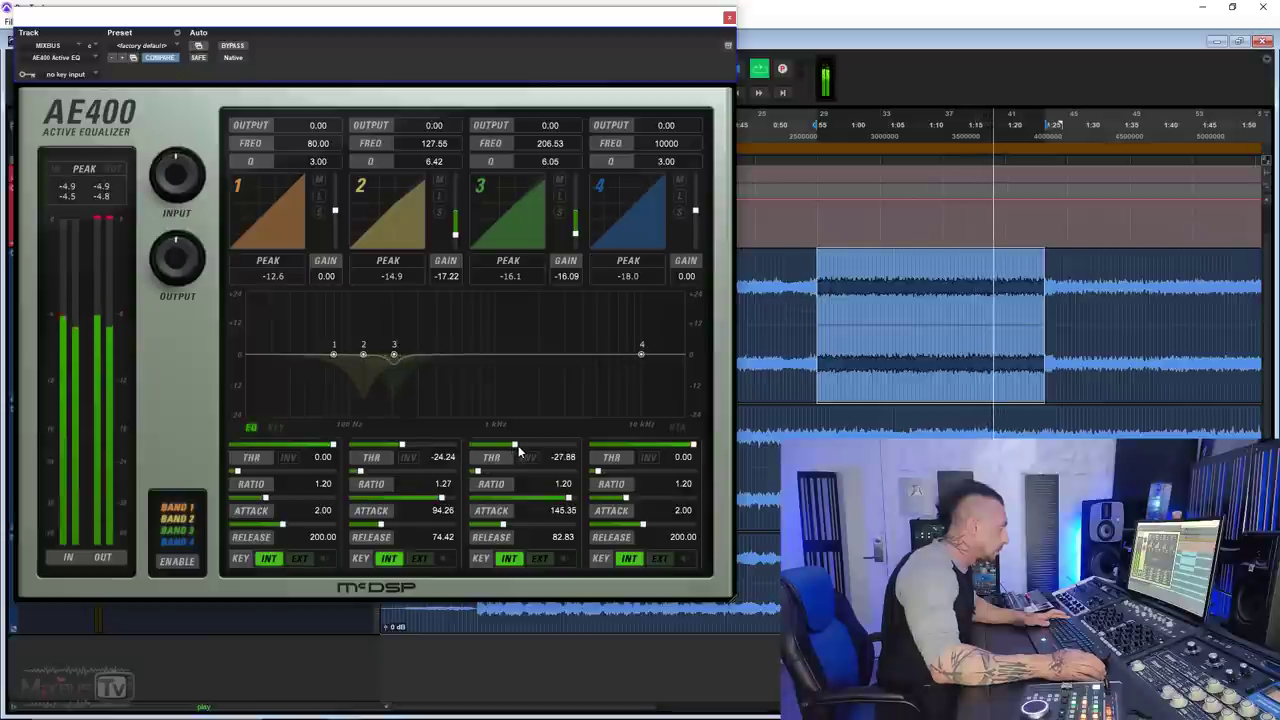
Compare the AE400 bypassed and active, ease band 3's threshold to -26.61, stop playback and close the plug-in
{"action": "left_click", "coordinate": [236, 46]}
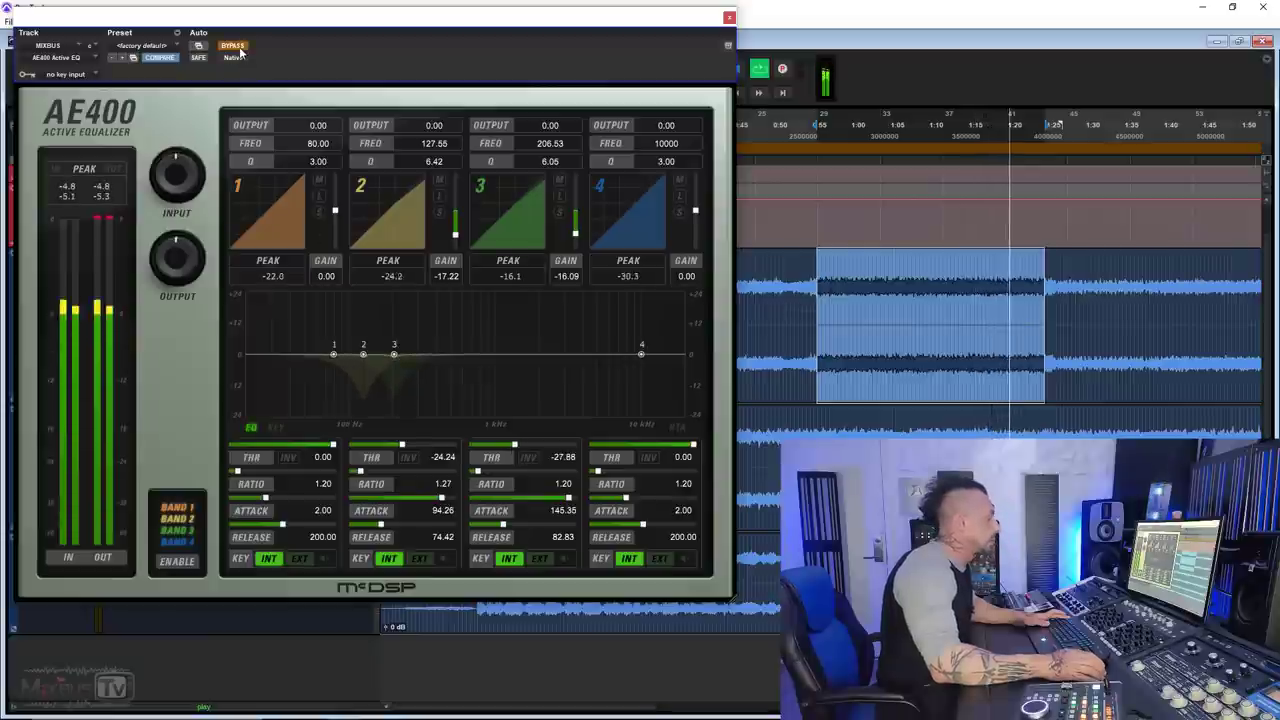
{"action": "left_click", "coordinate": [239, 49]}
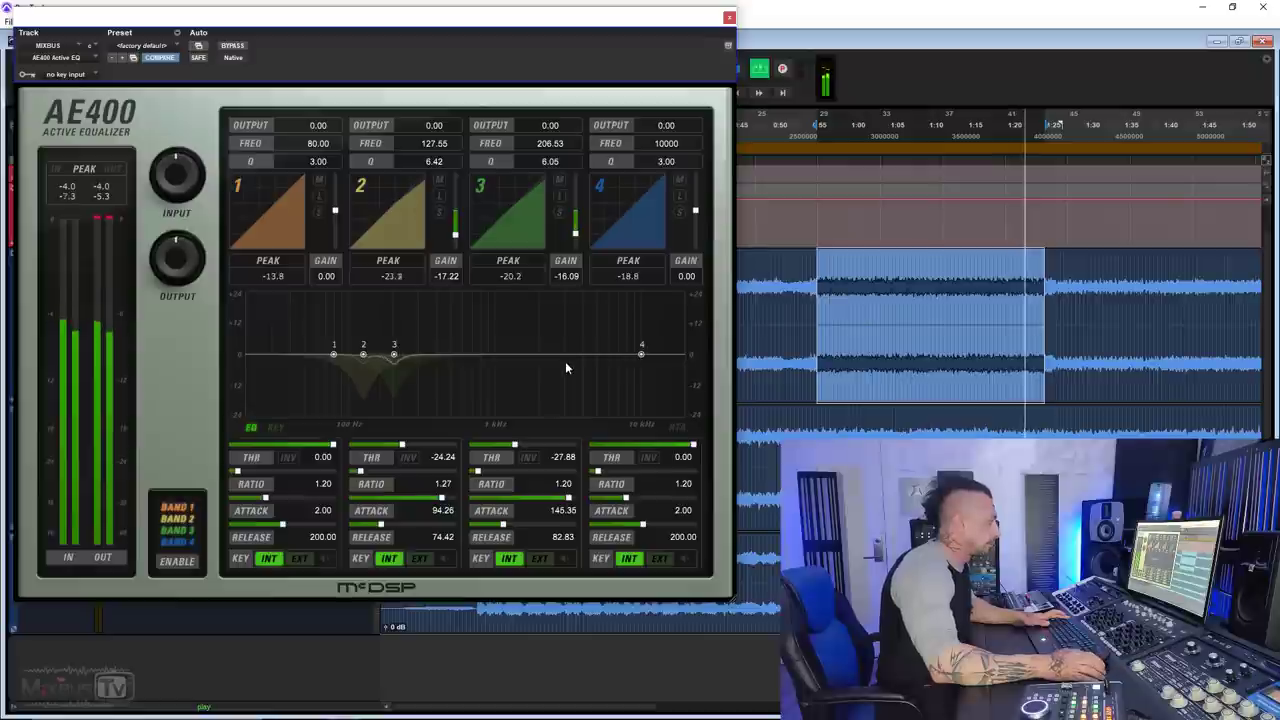
{"action": "left_click_drag", "start_coordinate": [516, 445], "coordinate": [518, 445]}
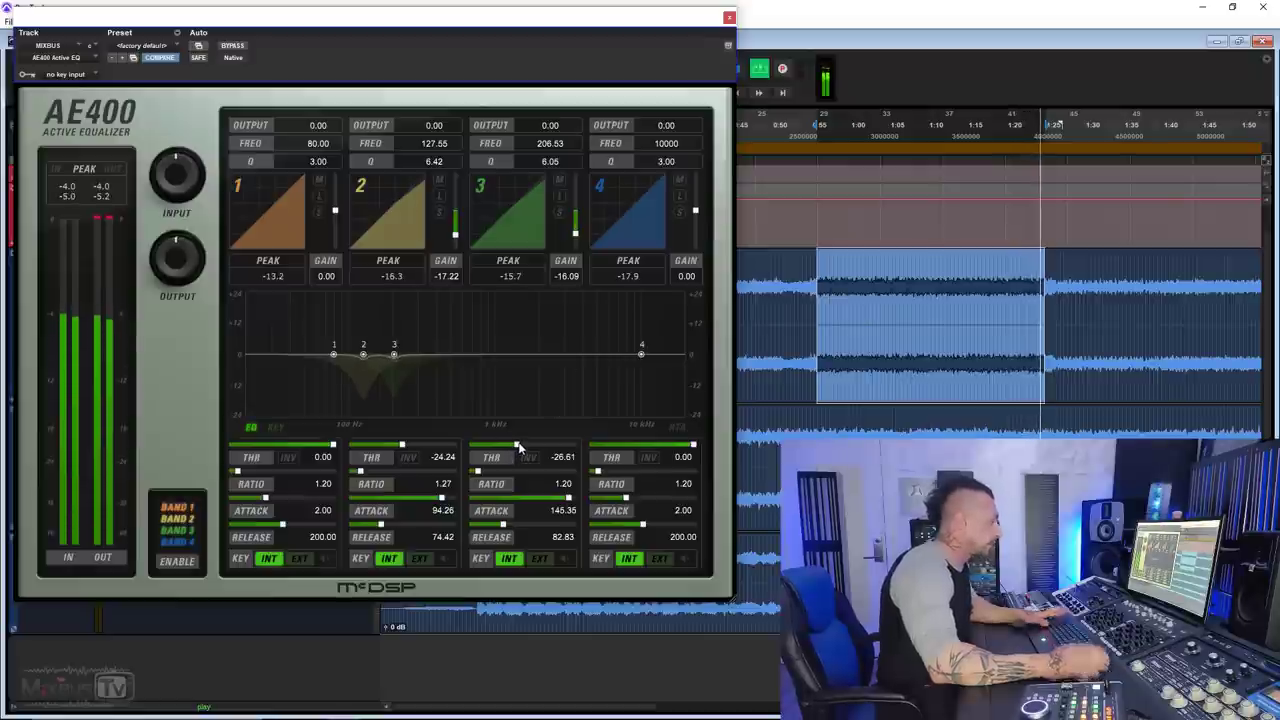
{"action": "key", "text": "space"}
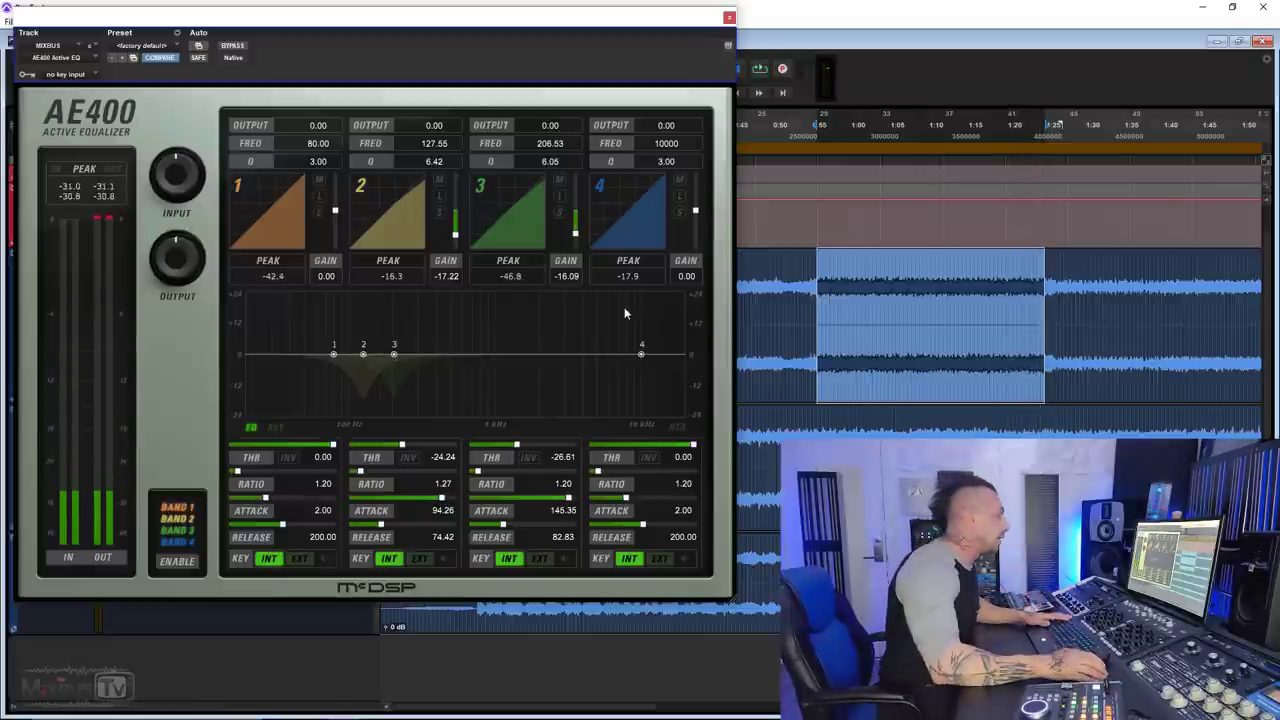
{"action": "left_click", "coordinate": [729, 18]}
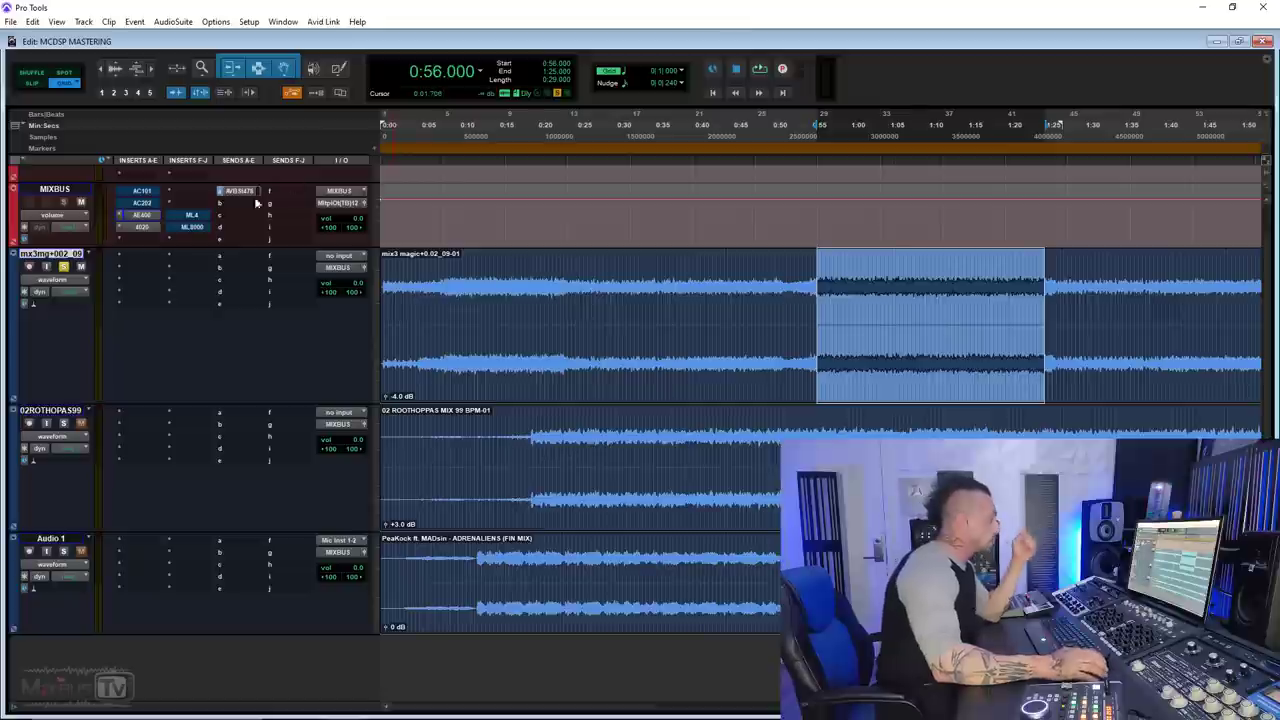
Reopen the AE400 to review its band settings, close it and bring up the 4020 Retro EQ insert
{"action": "left_click", "coordinate": [142, 215]}
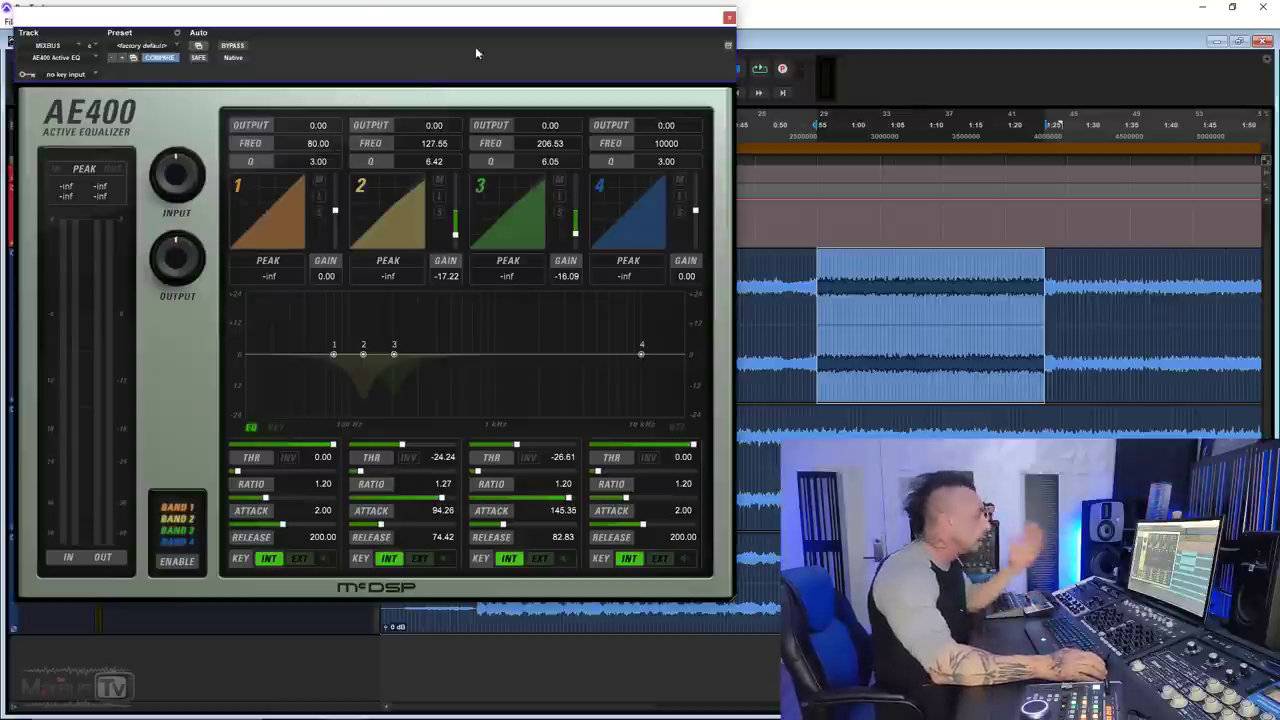
{"action": "left_click_drag", "start_coordinate": [476, 25], "coordinate": [512, 22]}
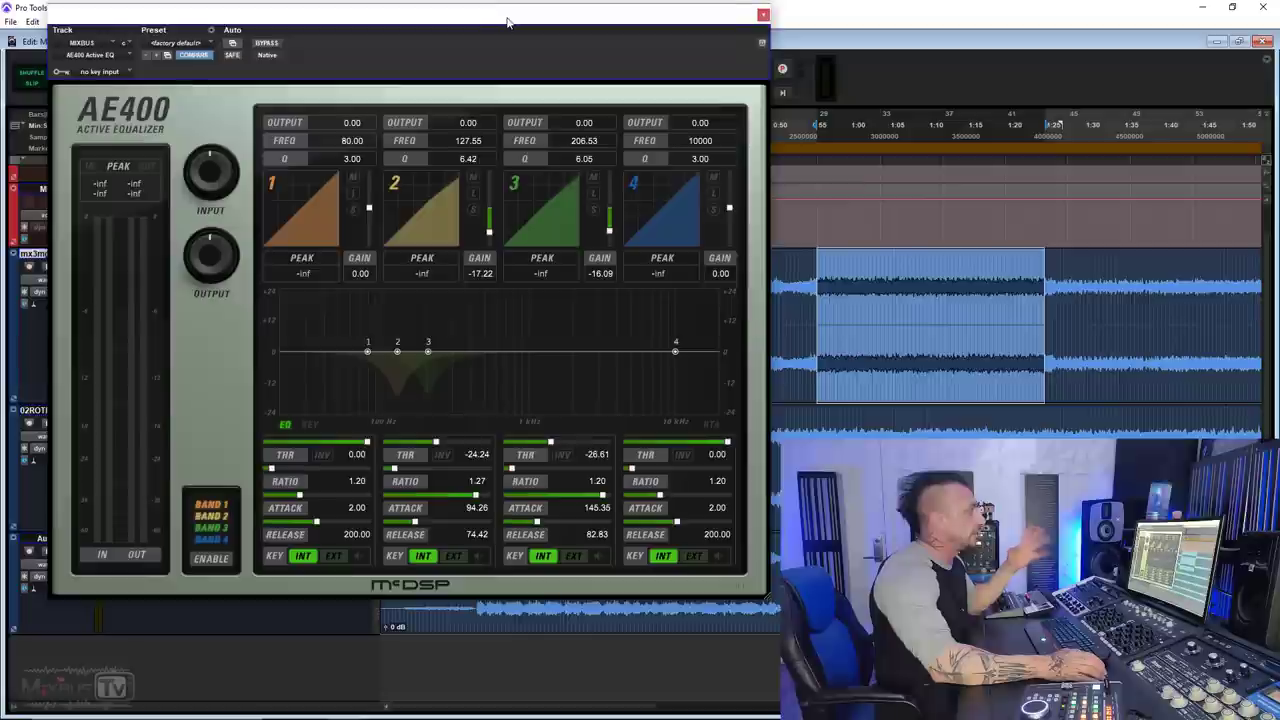
{"action": "left_click", "coordinate": [766, 16]}
{"action": "left_click", "coordinate": [149, 228]}
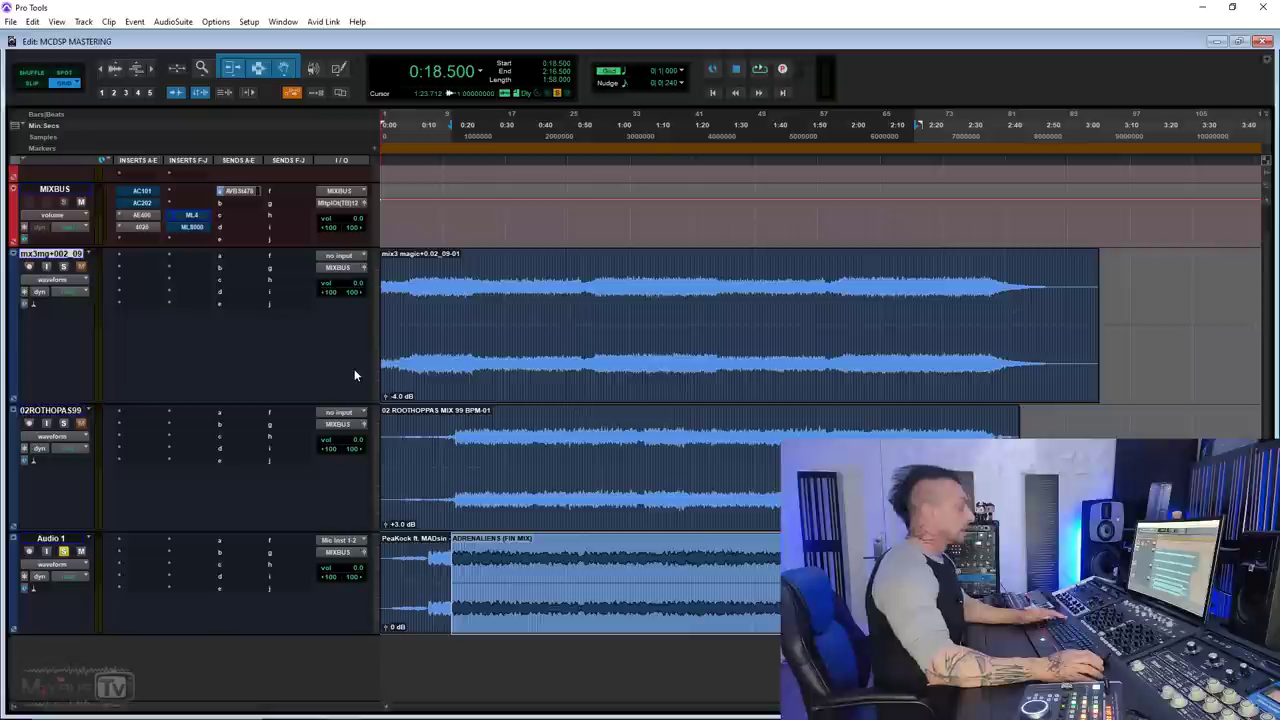
Open the mix bus's ML4 and ML8000 limiters, arrange them with the ML4 in front and examine its crossover view
{"action": "left_click", "coordinate": [191, 214]}
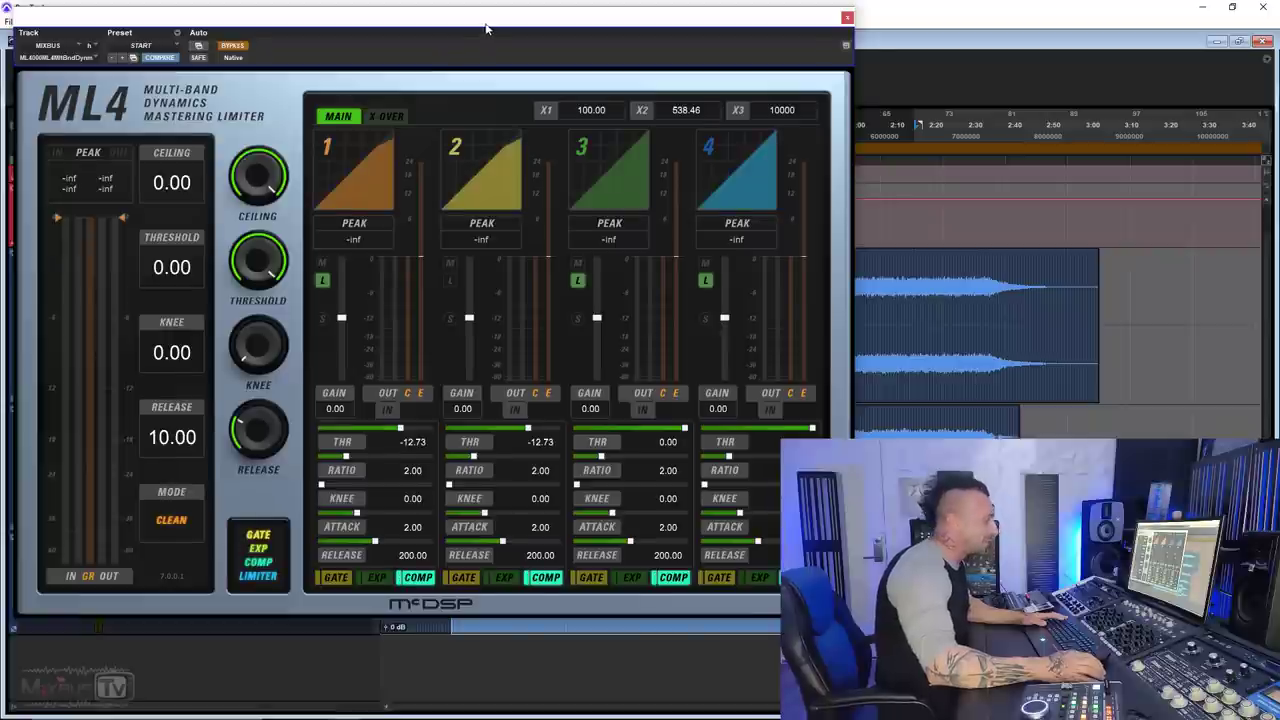
{"action": "left_click_drag", "start_coordinate": [486, 29], "coordinate": [679, 13]}
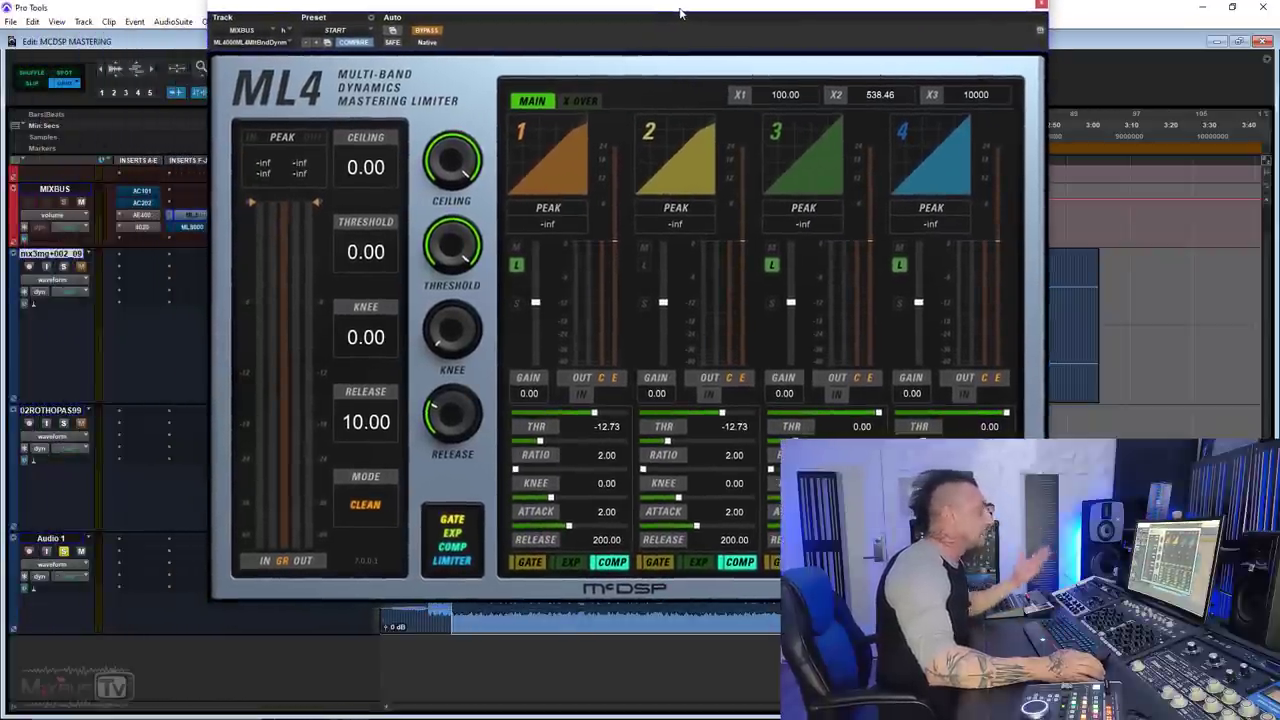
{"action": "left_click", "coordinate": [193, 228]}
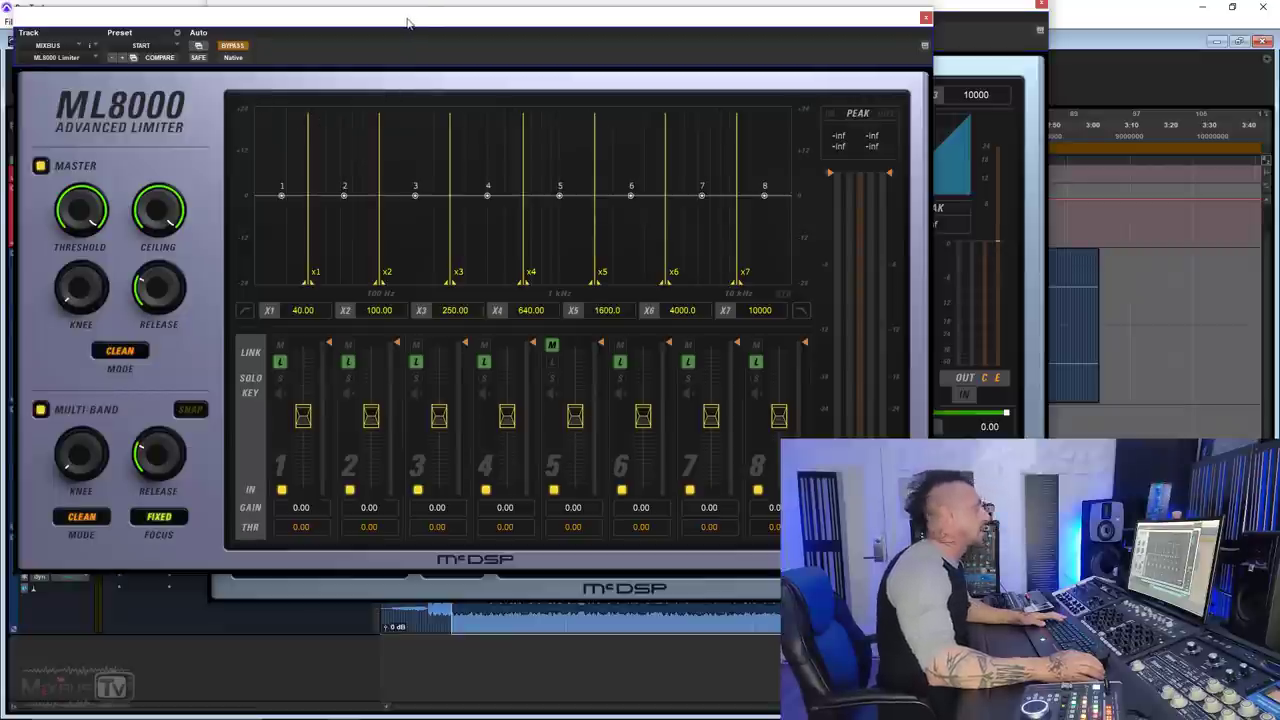
{"action": "left_click_drag", "start_coordinate": [407, 20], "coordinate": [427, 19]}
{"action": "left_click_drag", "start_coordinate": [1000, 6], "coordinate": [860, 6]}
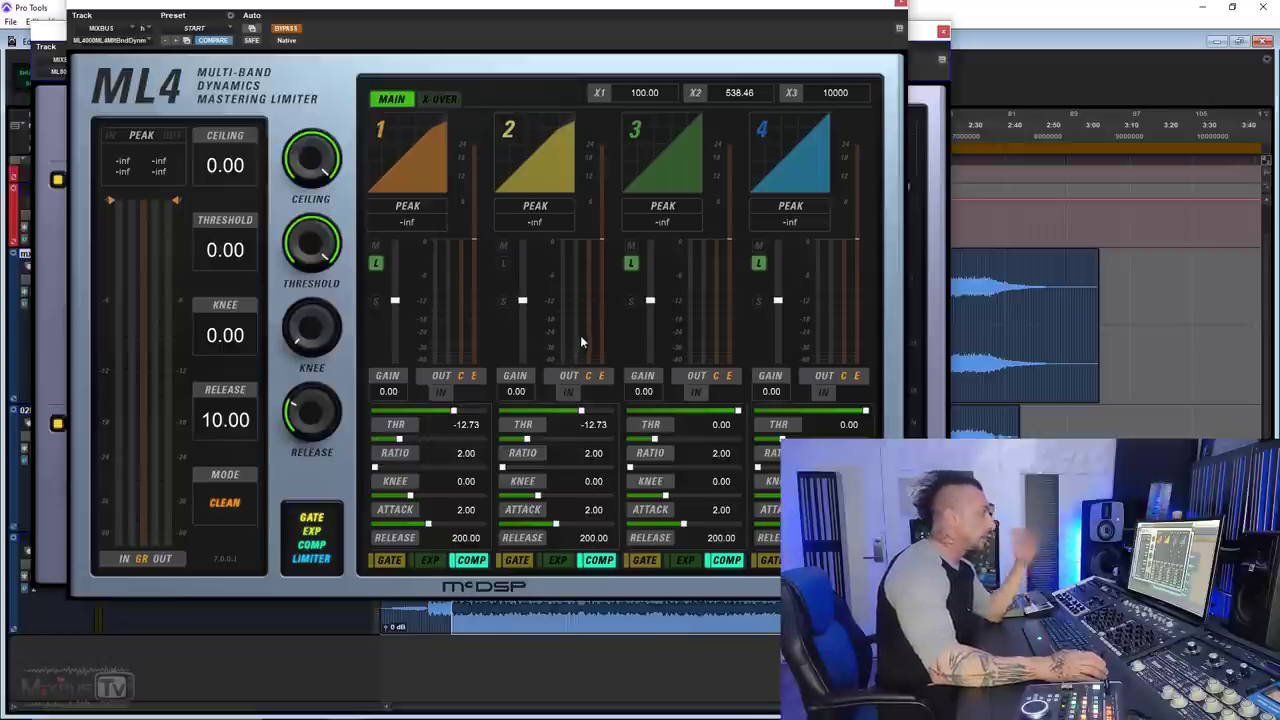
{"action": "left_click", "coordinate": [441, 100]}
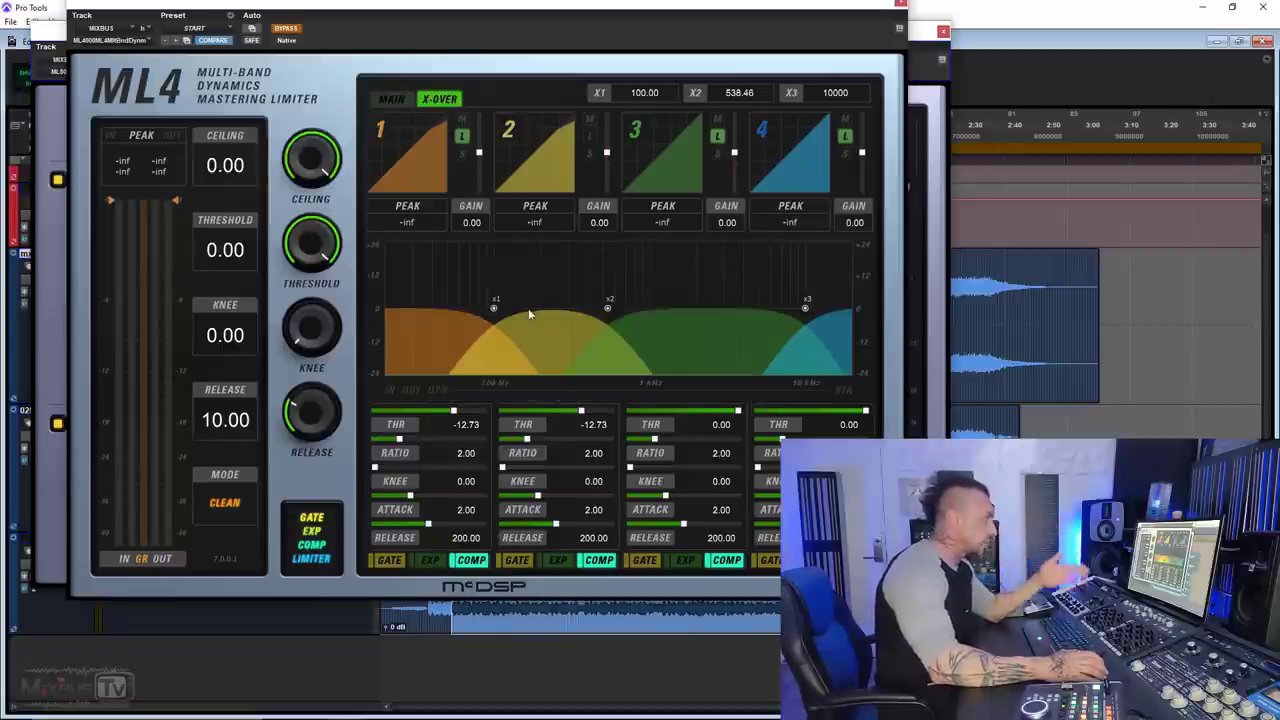
{"action": "left_click", "coordinate": [392, 99]}
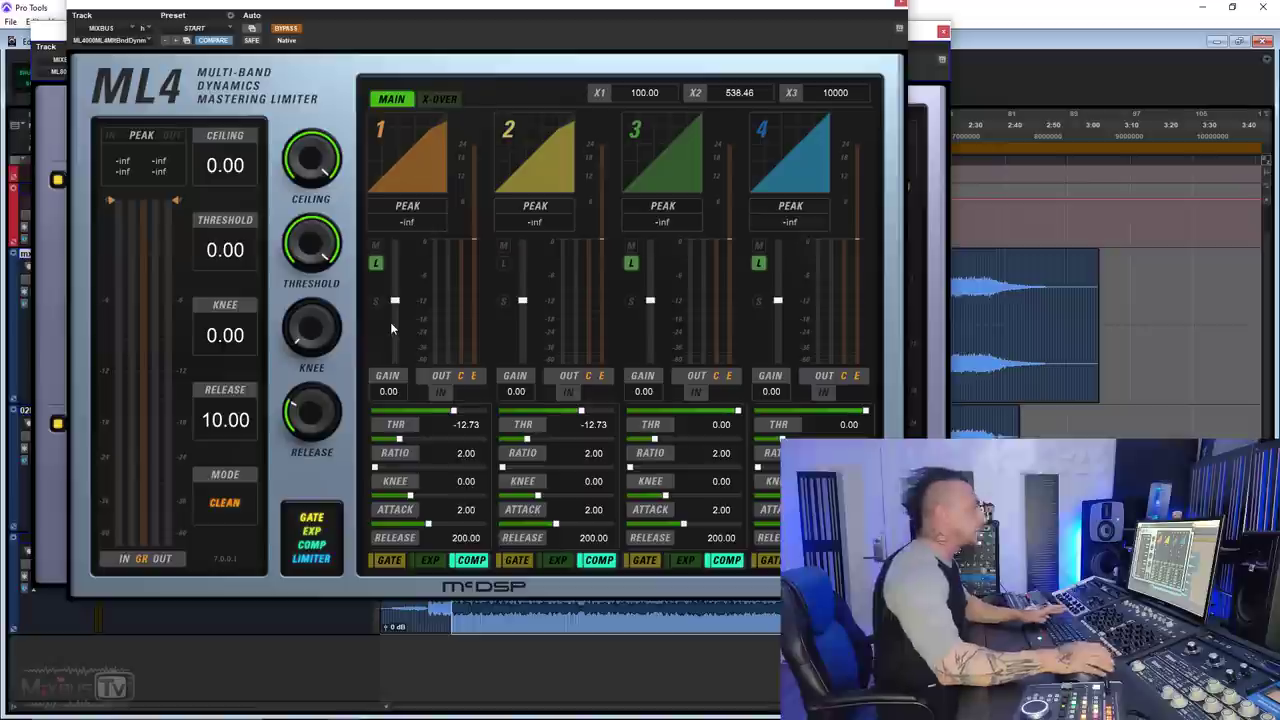
With the ML4 active and its band thresholds at 0, solo band 2 in playback, set crossovers X1 to 92.72 and X2 to 295.31, then unsolo
{"action": "key", "text": "space"}
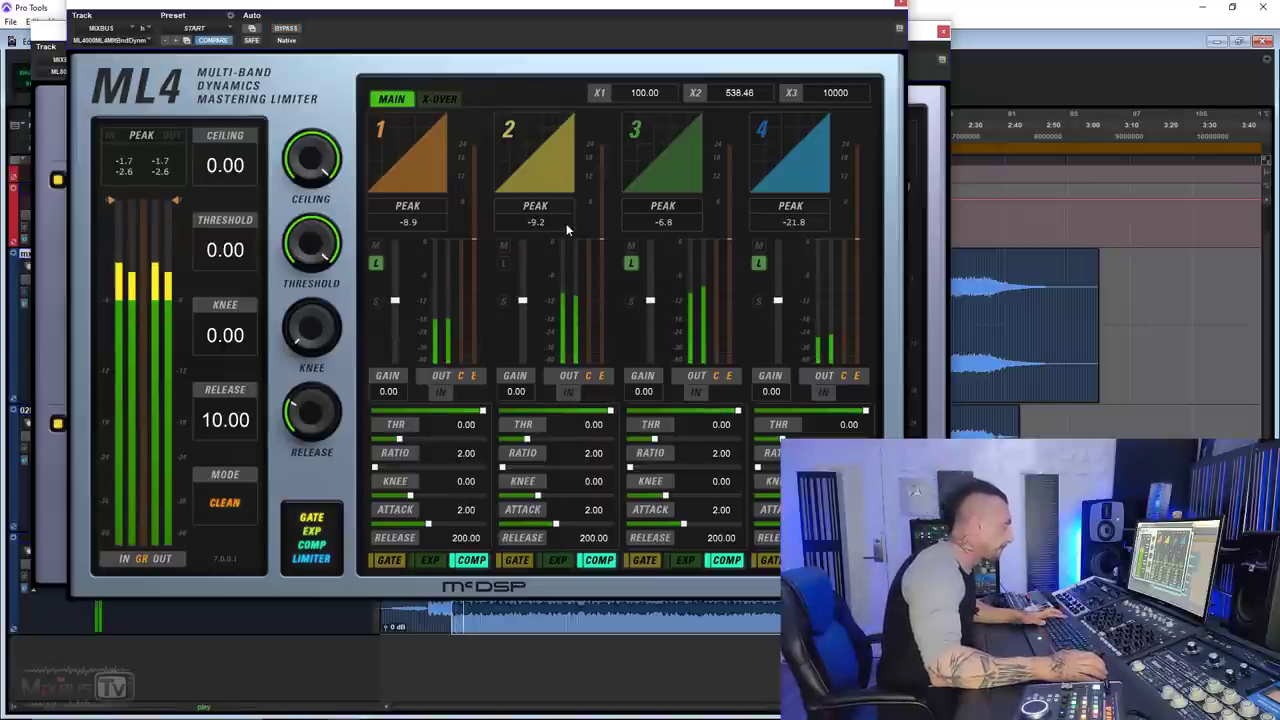
{"action": "left_click", "coordinate": [504, 302]}
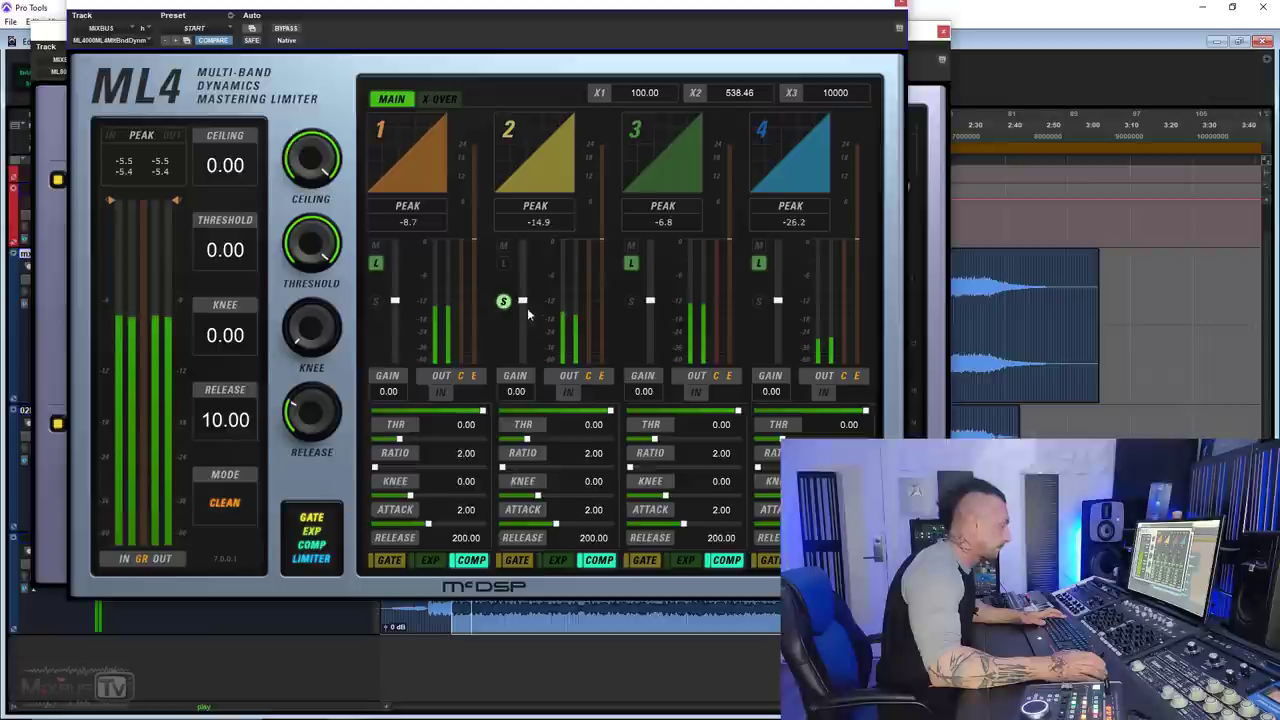
{"action": "left_click", "coordinate": [440, 99]}
{"action": "left_click_drag", "start_coordinate": [599, 304], "coordinate": [567, 312]}
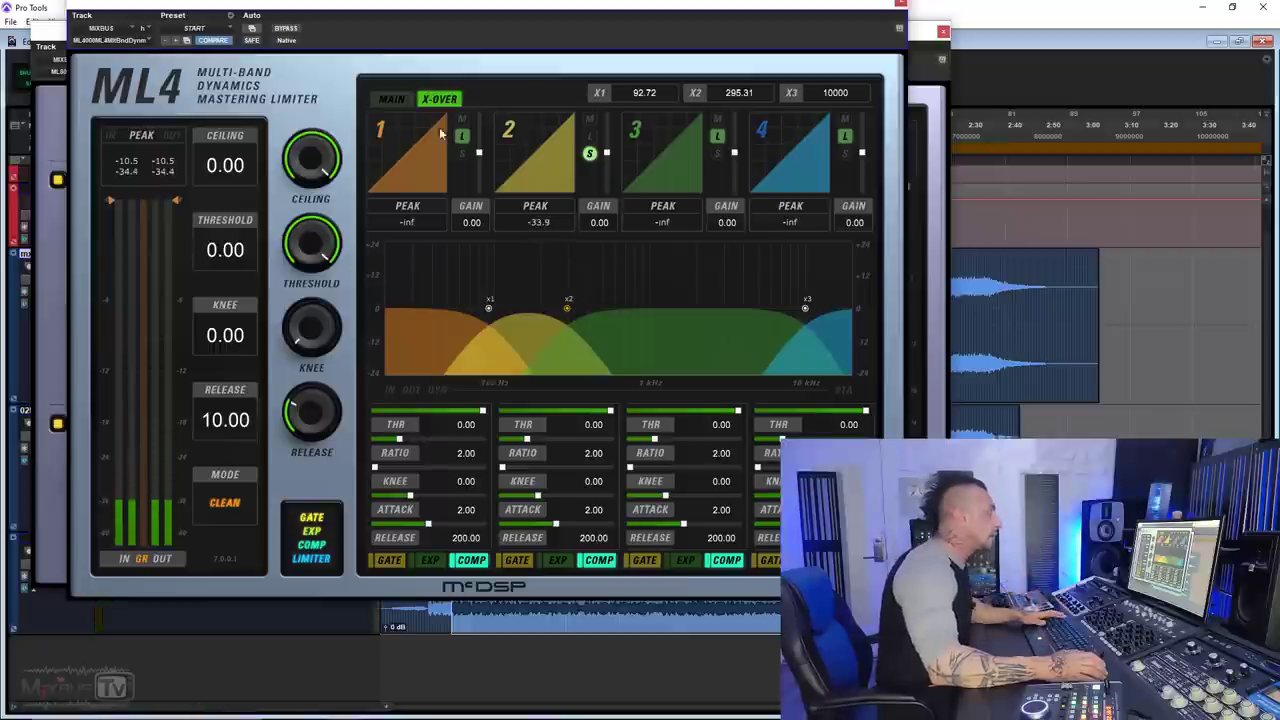
{"action": "left_click", "coordinate": [392, 99]}
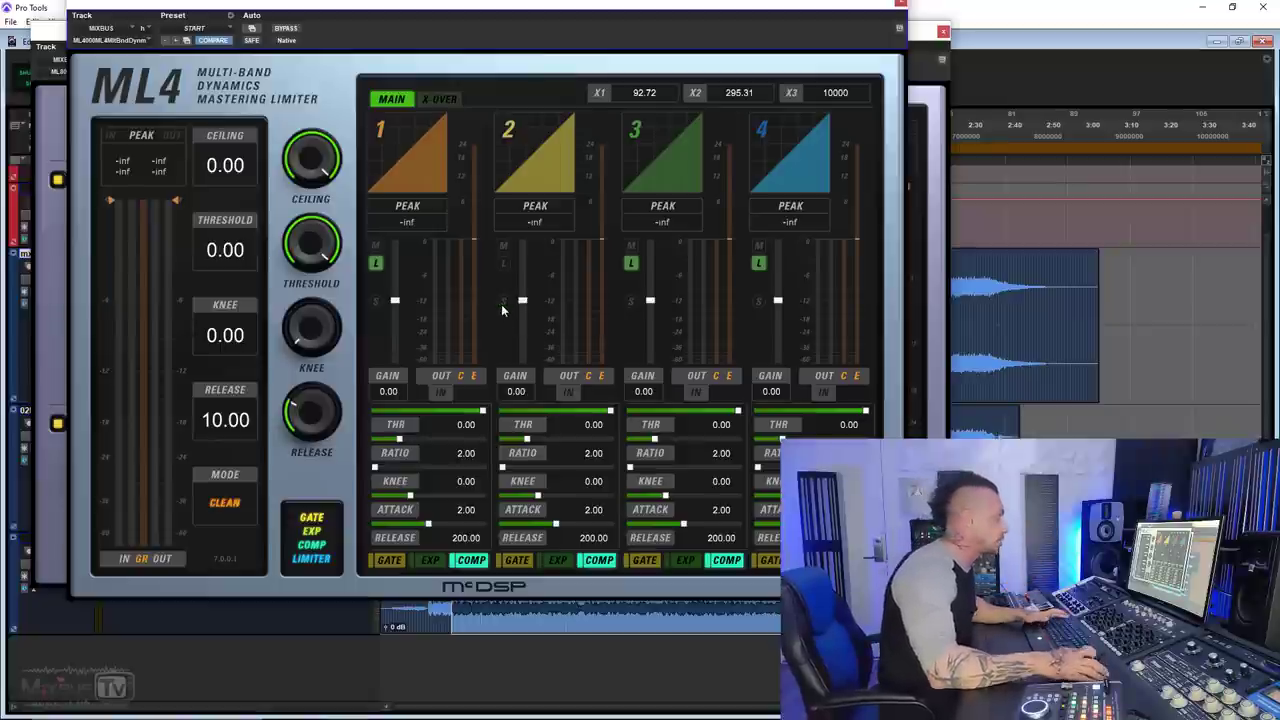
During playback, set ML4 band 2's threshold to -23.39, release to 24.44, attack to 92.61 and gain to 0.82
{"action": "key", "text": "space"}
{"action": "left_click_drag", "start_coordinate": [609, 413], "coordinate": [571, 421]}
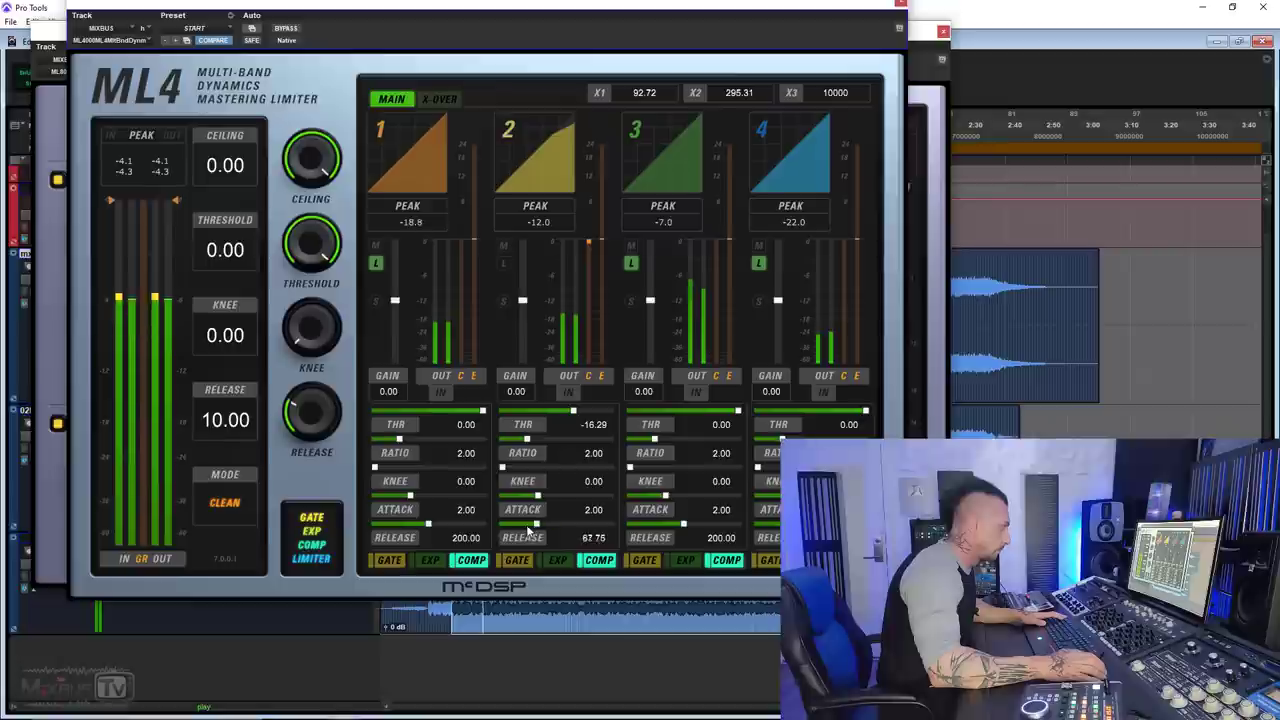
{"action": "left_click_drag", "start_coordinate": [555, 528], "coordinate": [596, 497]}
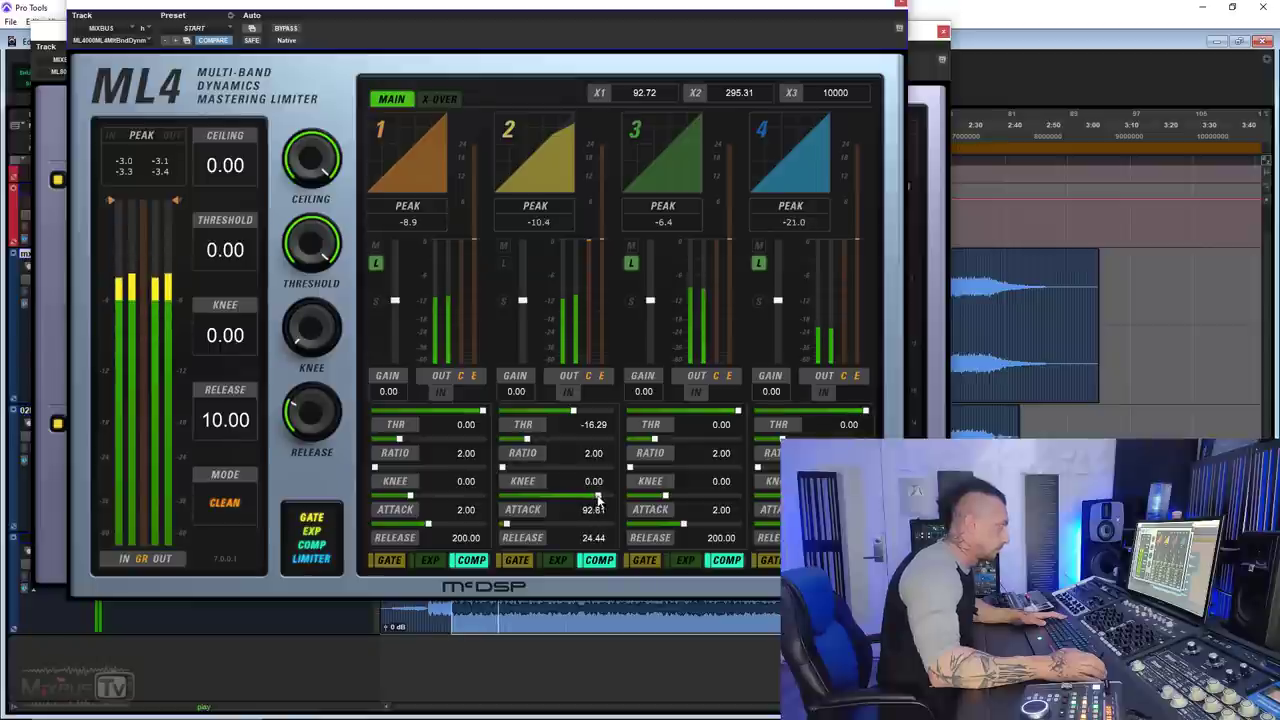
{"action": "left_click_drag", "start_coordinate": [575, 412], "coordinate": [563, 424]}
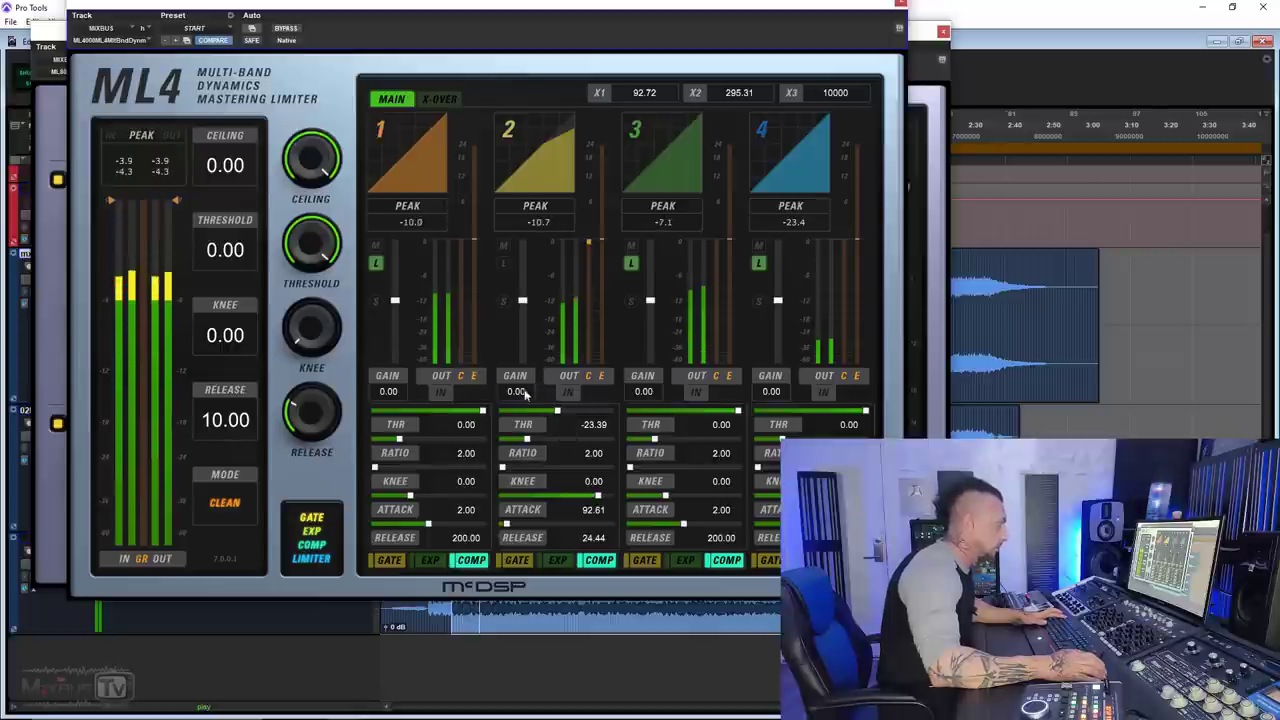
{"action": "left_click_drag", "start_coordinate": [522, 301], "coordinate": [521, 300]}
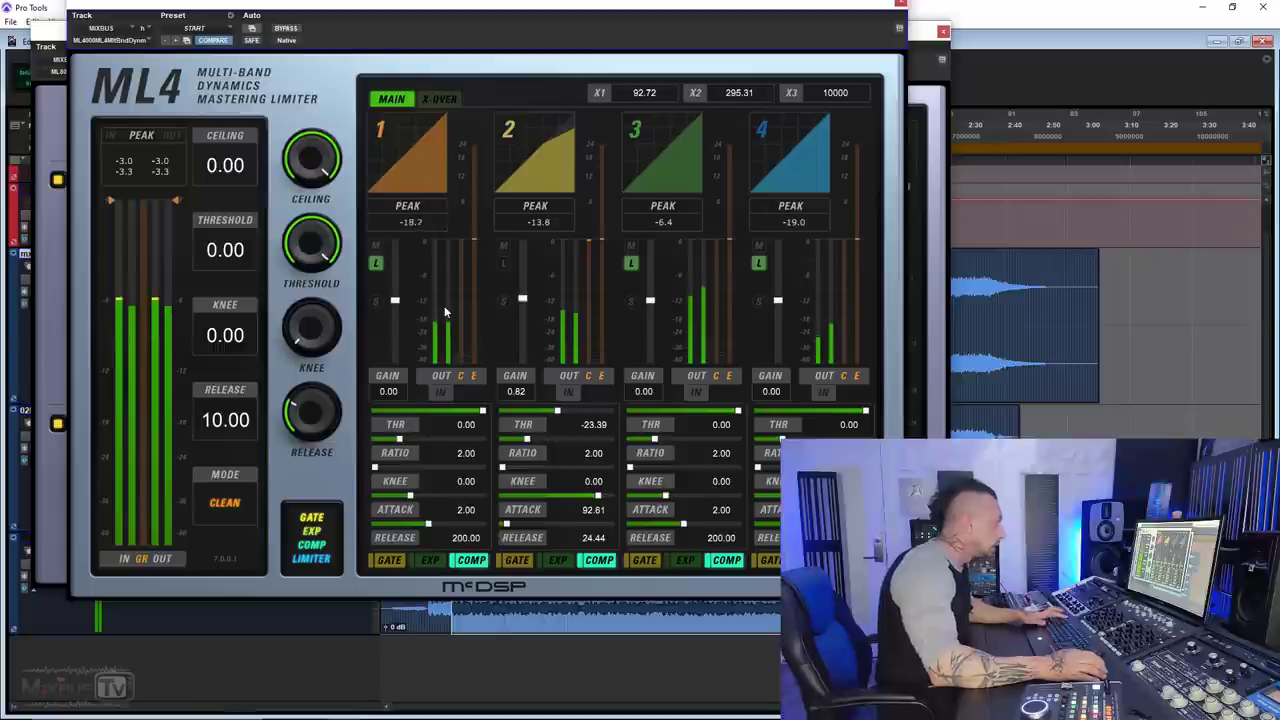
Solo band 1 in playback, set its threshold to -13.03, release to 34.36 and ratio to 1.43, and unsolo it
{"action": "left_click", "coordinate": [375, 301]}
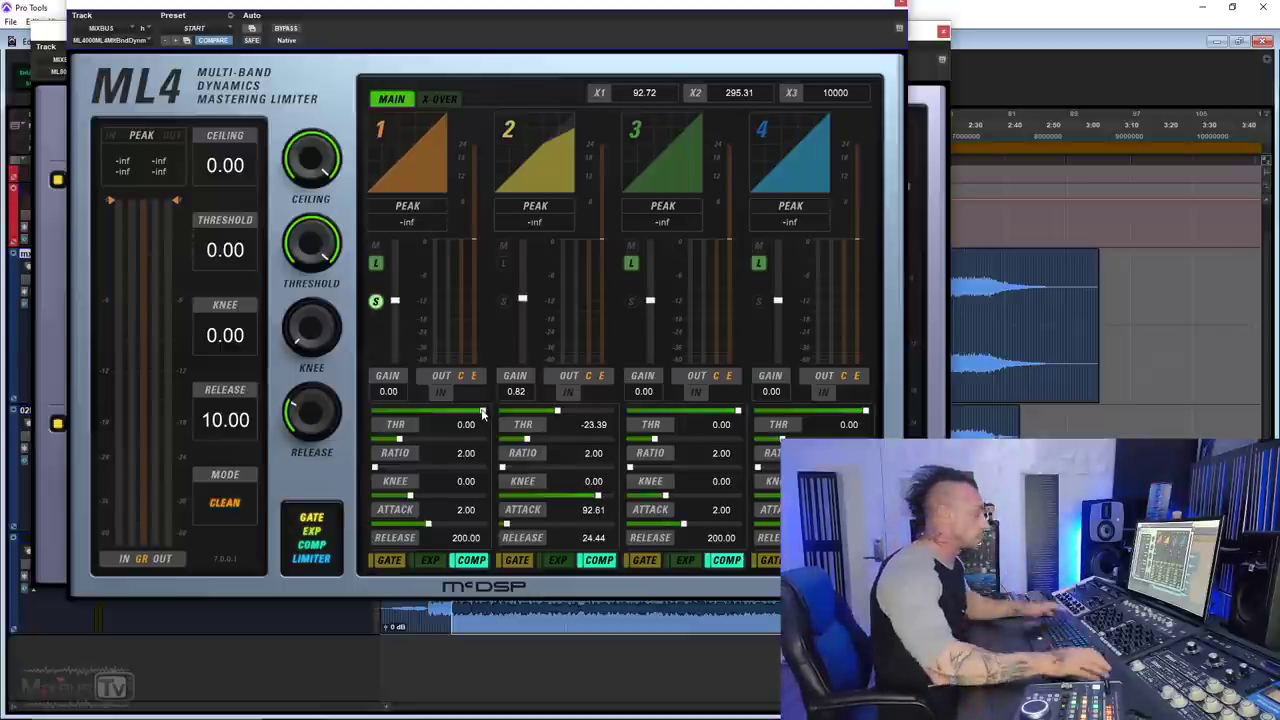
{"action": "key", "text": "space"}
{"action": "left_click_drag", "start_coordinate": [483, 414], "coordinate": [453, 418]}
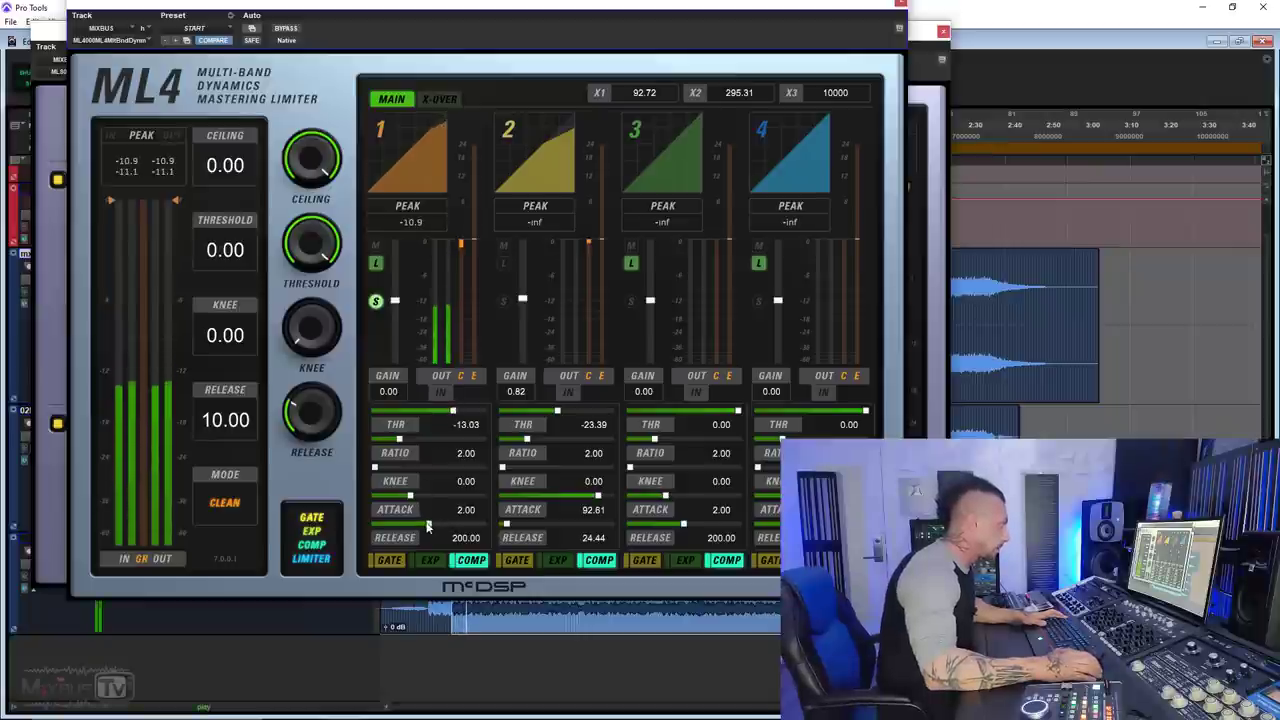
{"action": "left_click_drag", "start_coordinate": [428, 523], "coordinate": [388, 535]}
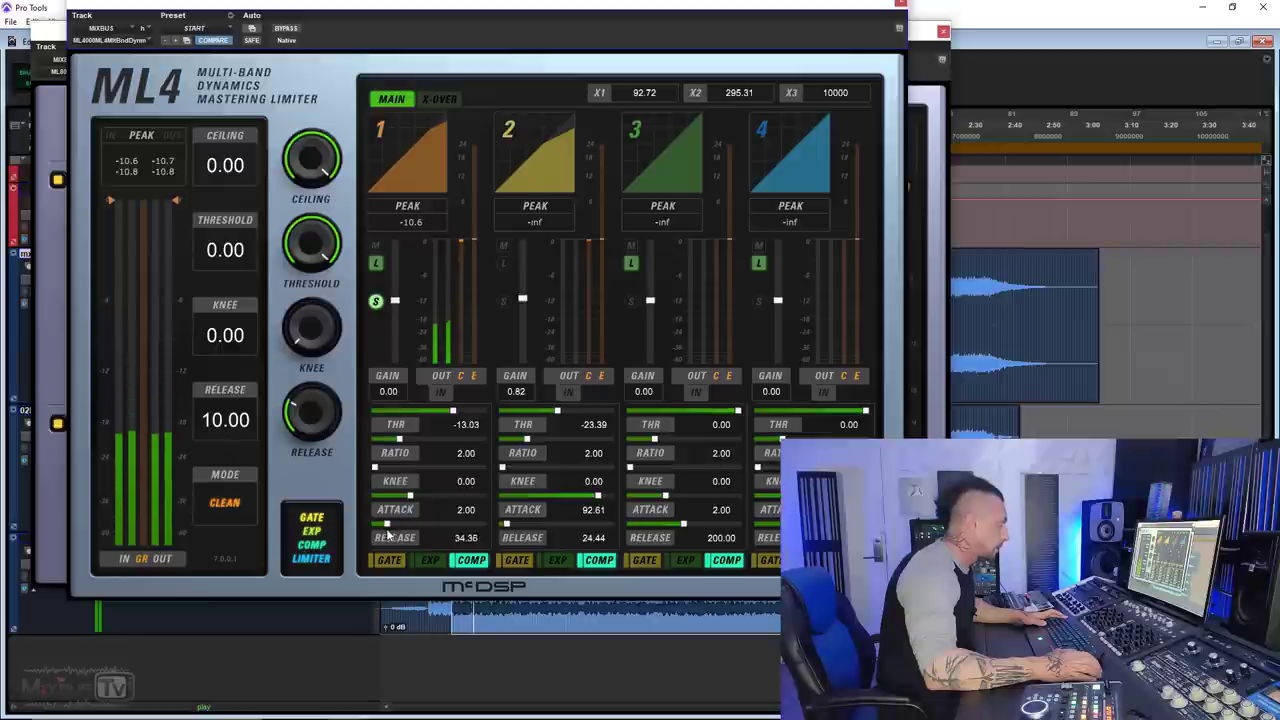
{"action": "left_click_drag", "start_coordinate": [397, 441], "coordinate": [388, 441]}
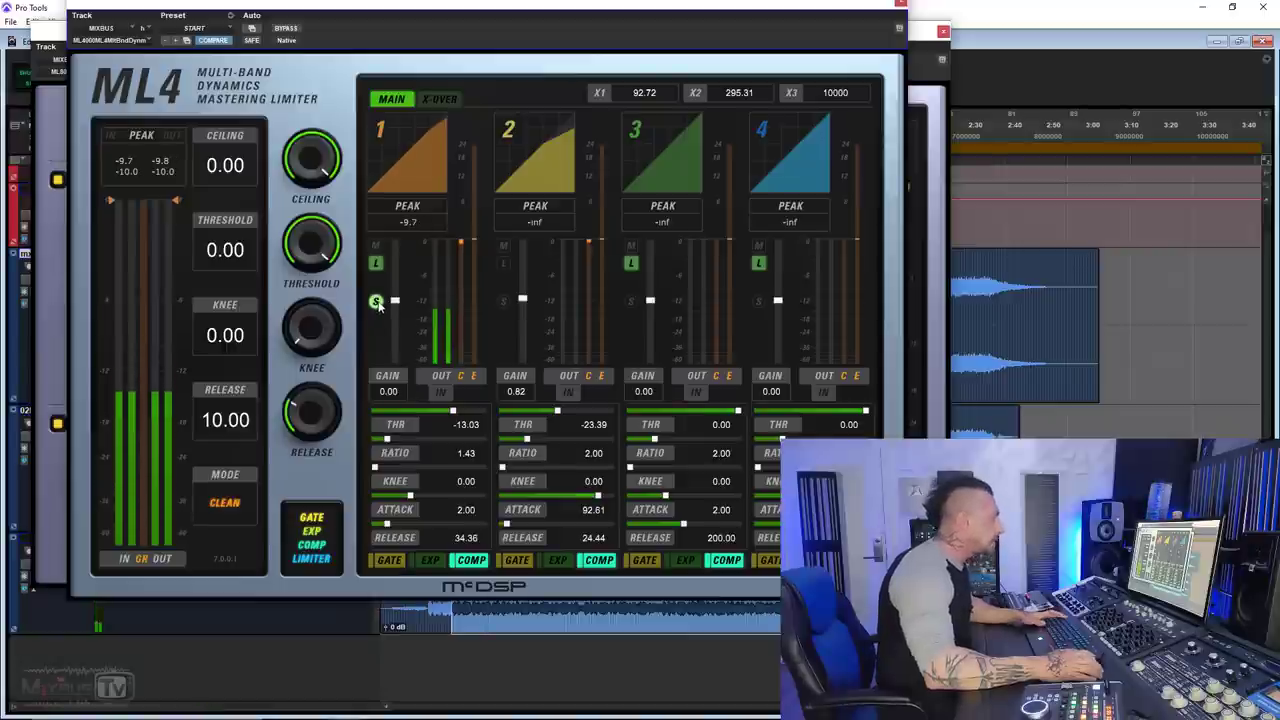
{"action": "left_click", "coordinate": [377, 302]}
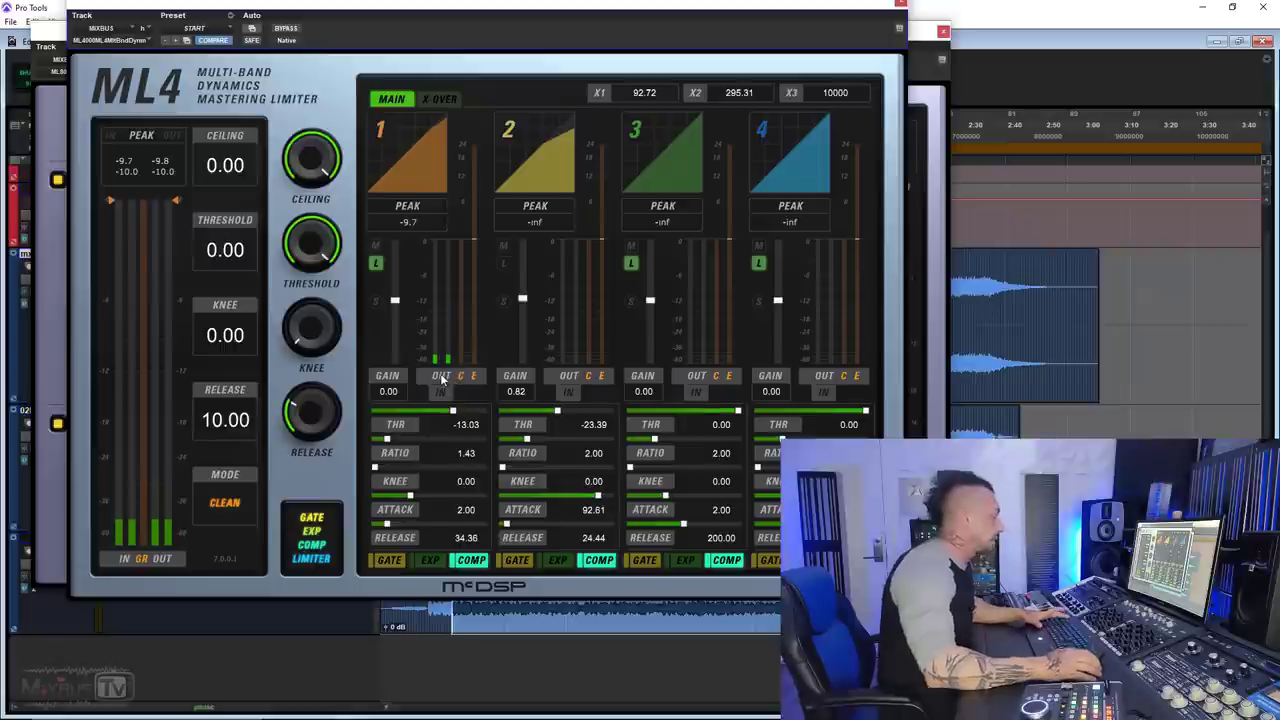
Raise band 1's gain to 2.47 during playback and compare the mix with the ML4 bypassed and active twice
{"action": "key", "text": "space"}
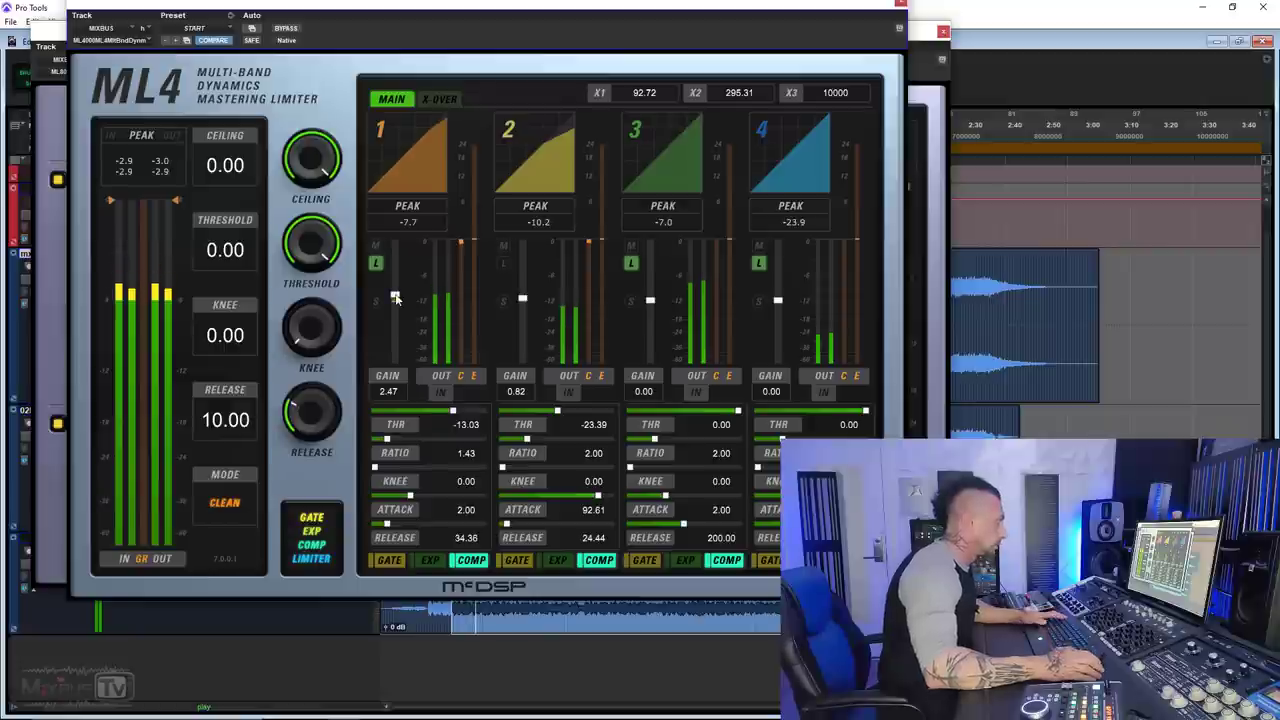
{"action": "left_click", "coordinate": [290, 31]}
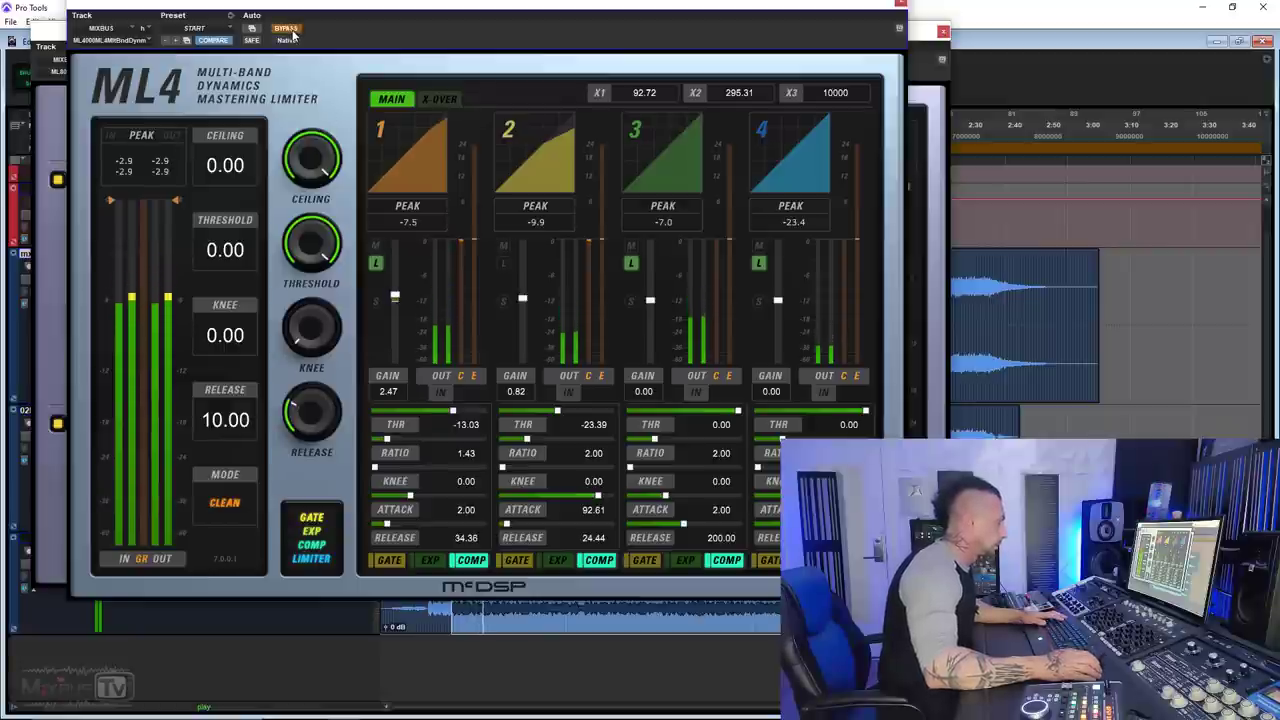
{"action": "left_click", "coordinate": [290, 29]}
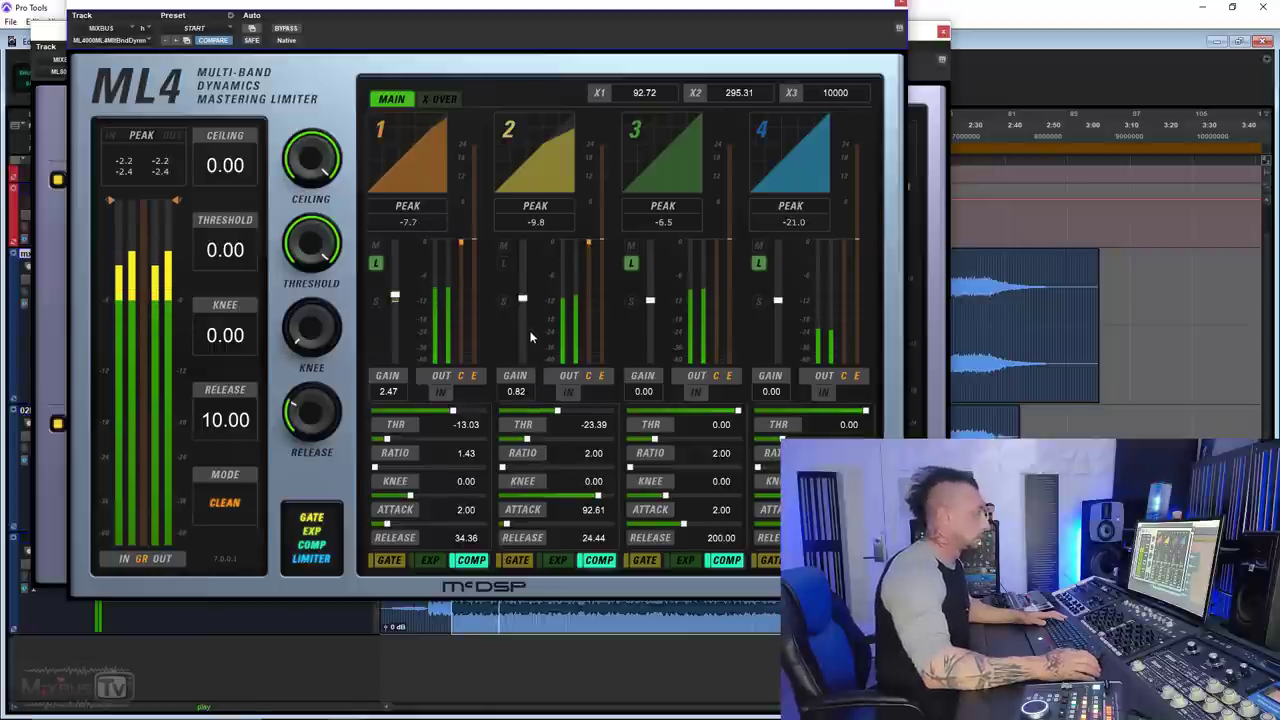
{"action": "key", "text": "space"}
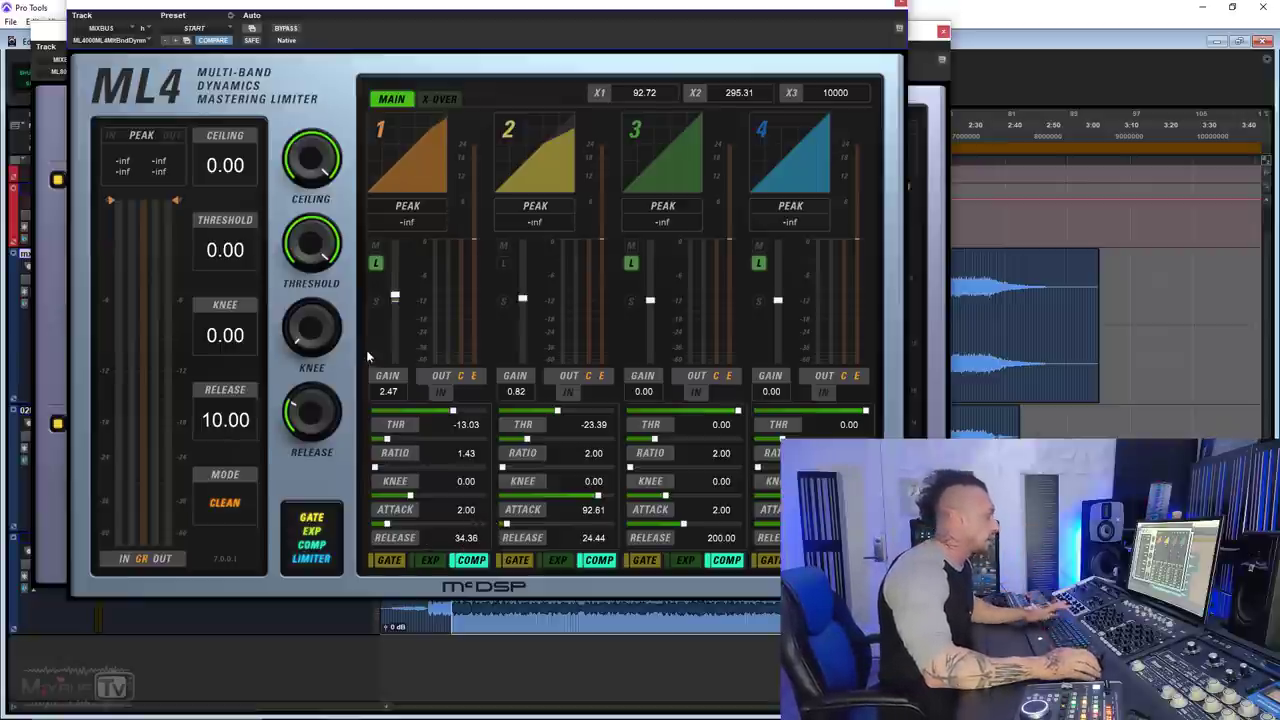
{"action": "key", "text": "space"}
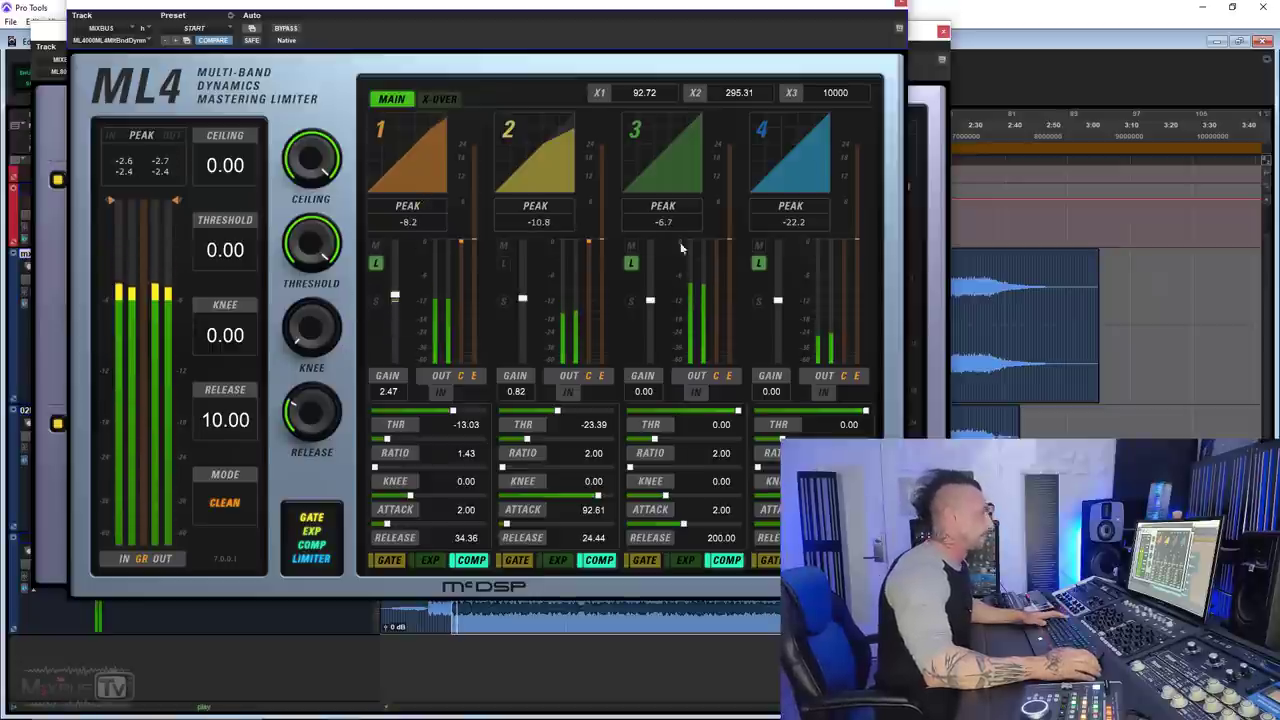
{"action": "left_click", "coordinate": [288, 29]}
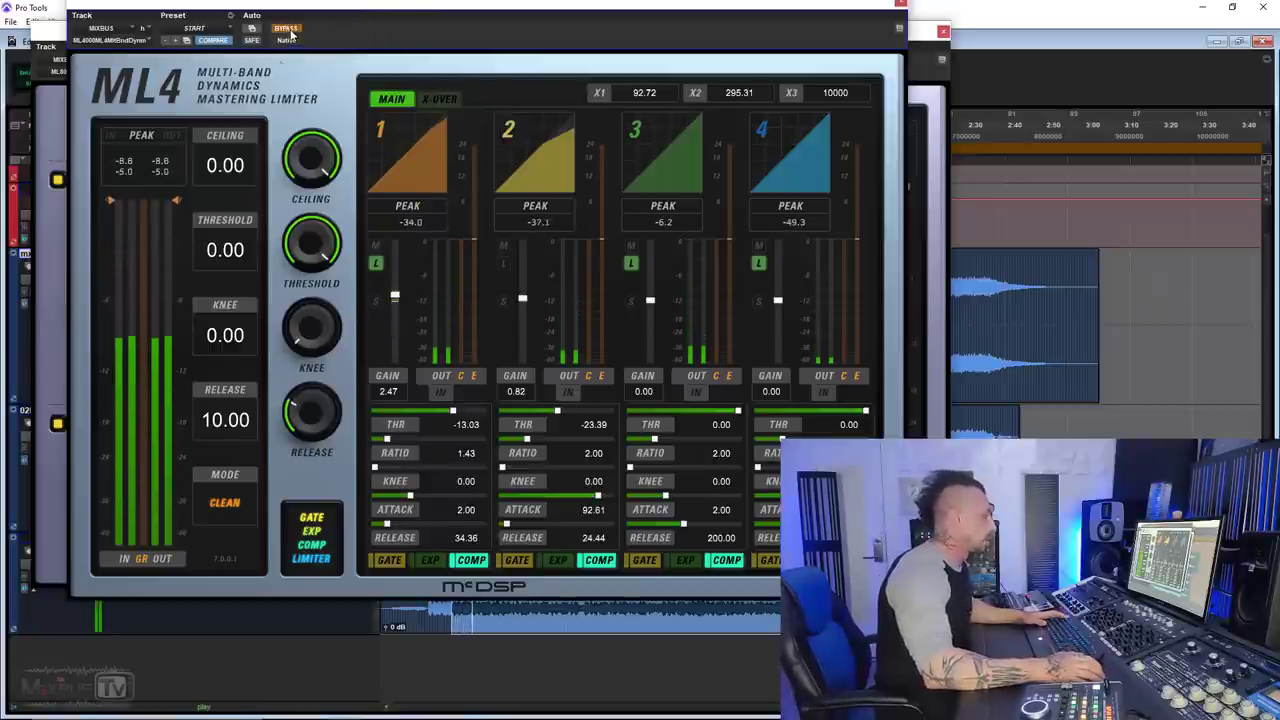
{"action": "left_click", "coordinate": [288, 29]}
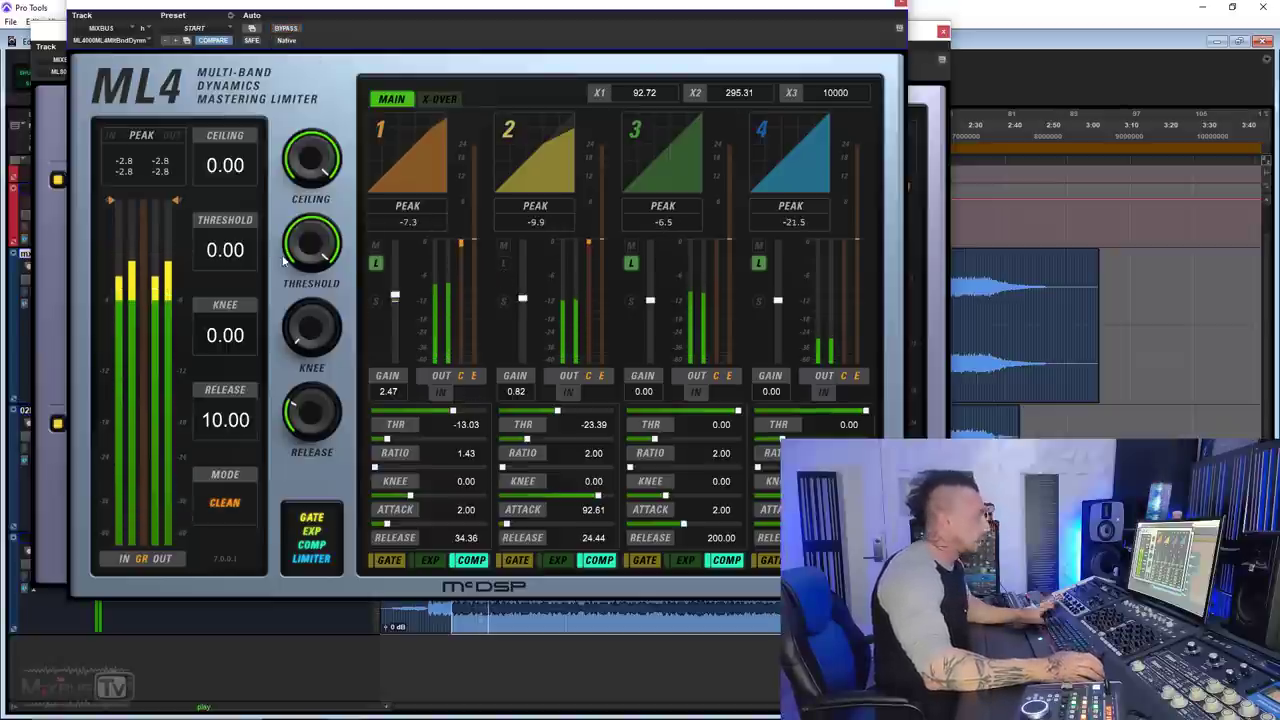
{"action": "key", "text": "space"}
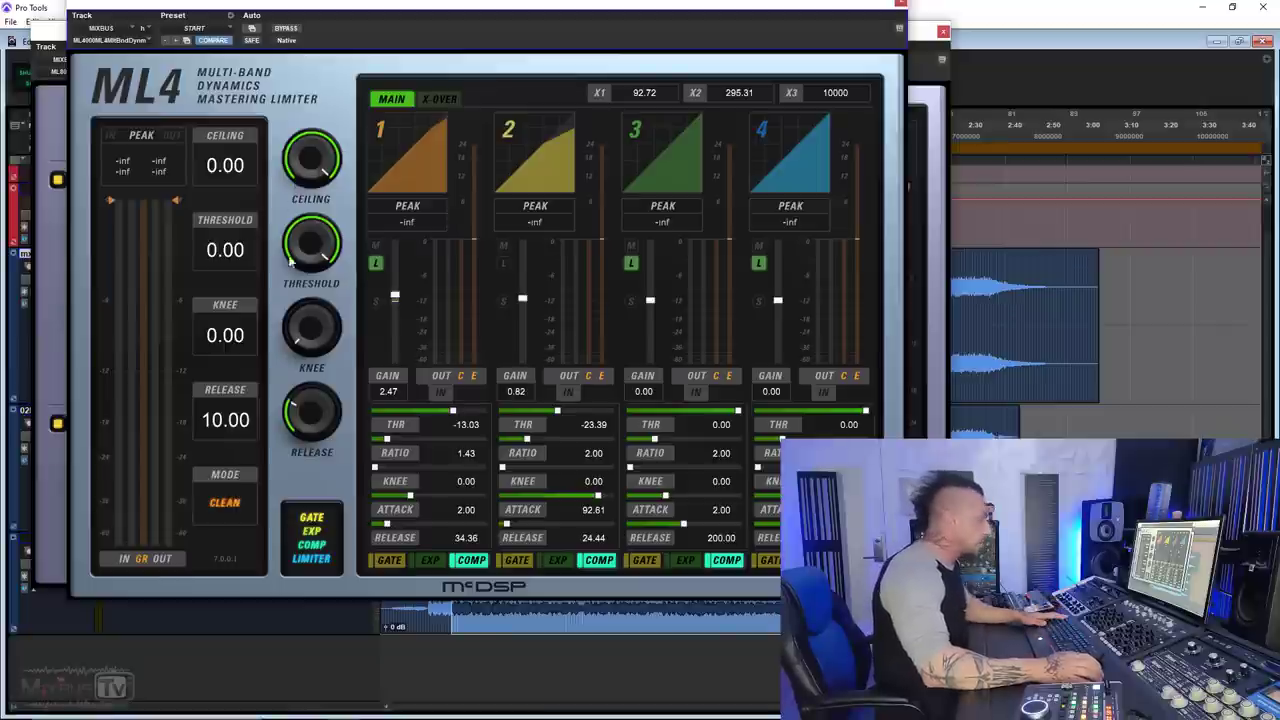
Review the limiter modes, set the master ceiling and threshold to -4.00 and reduce the master release to 6.66
{"action": "left_click", "coordinate": [237, 507]}
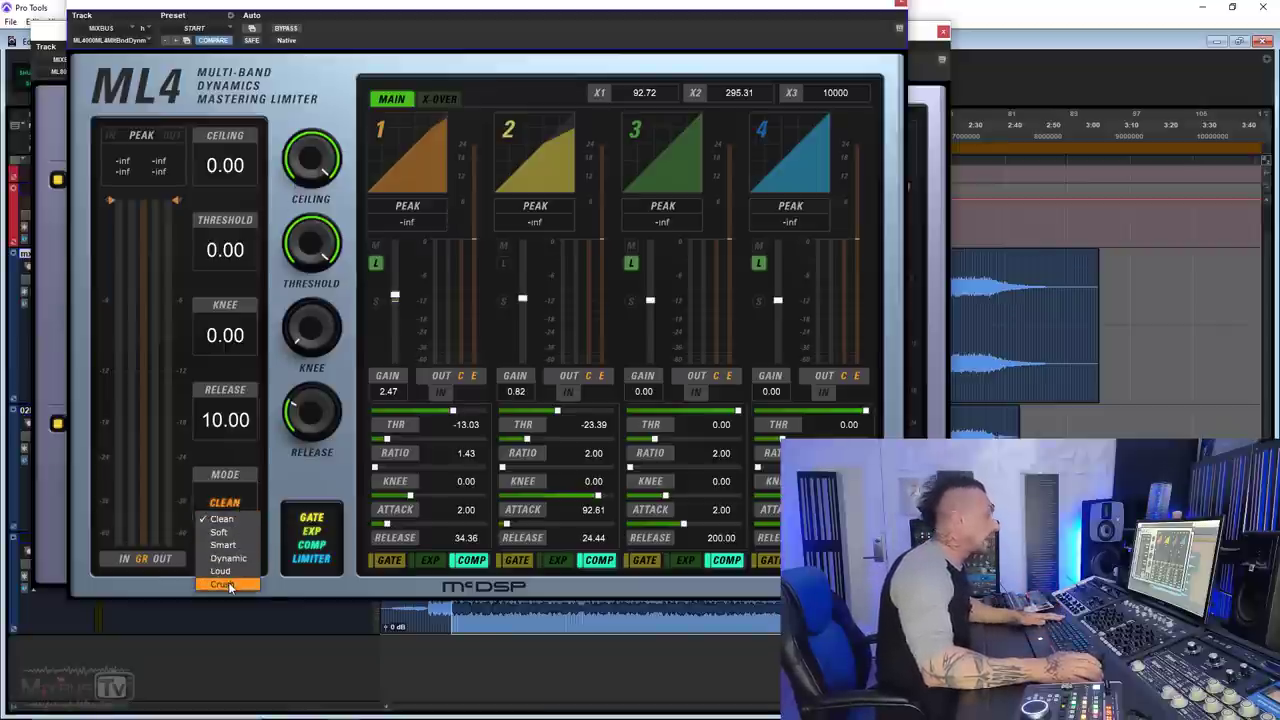
{"action": "left_click_drag", "start_coordinate": [316, 152], "coordinate": [320, 160]}
{"action": "left_click", "coordinate": [229, 166]}
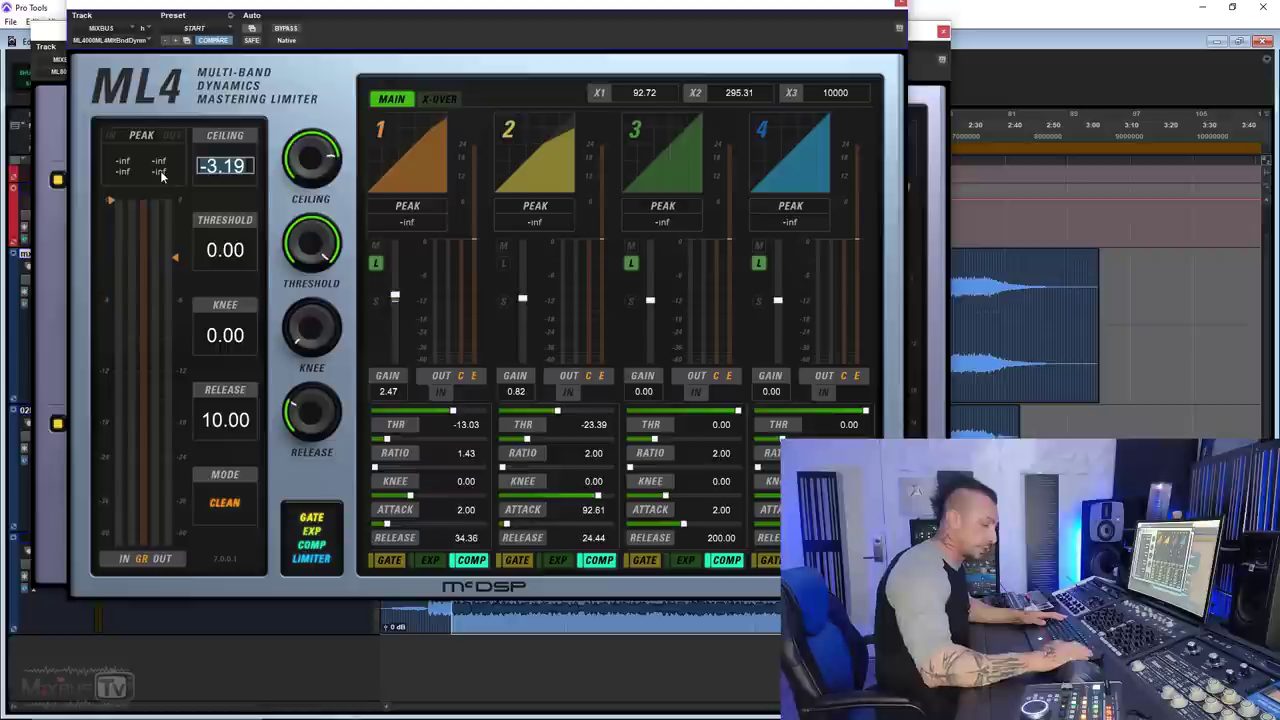
{"action": "key", "text": "Return"}
{"action": "key", "text": "space"}
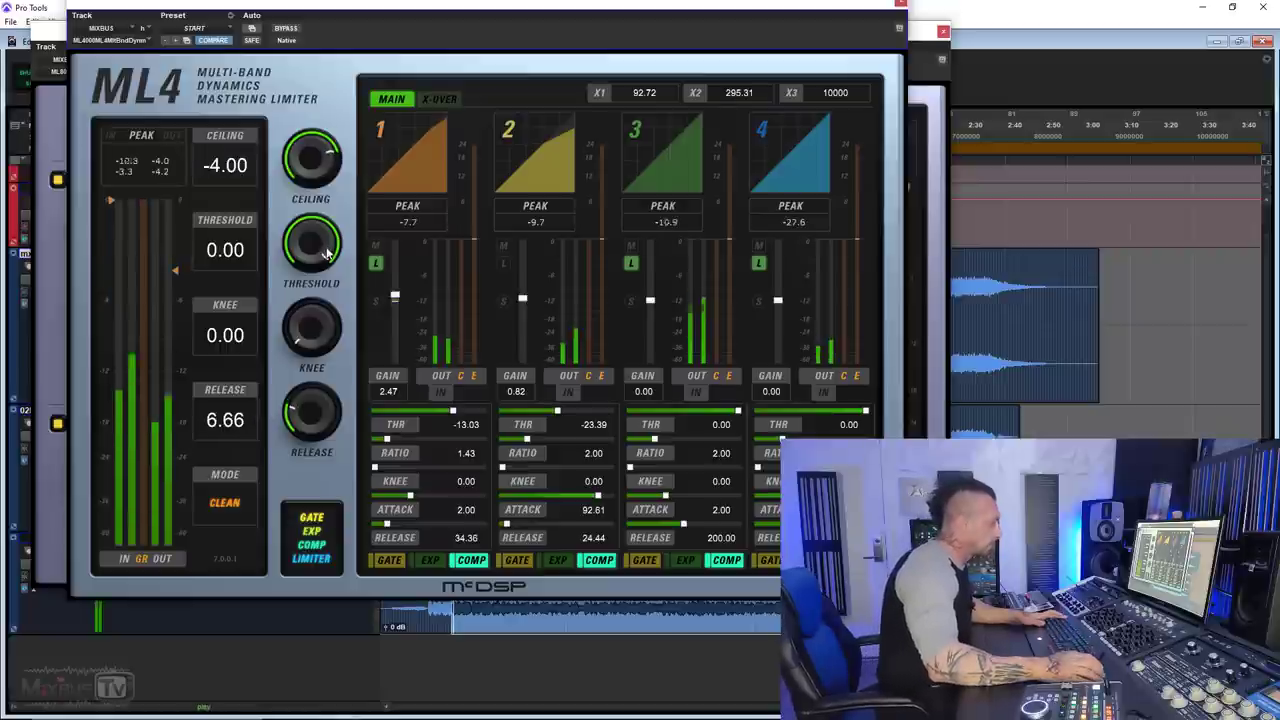
{"action": "left_click_drag", "start_coordinate": [310, 248], "coordinate": [312, 268]}
{"action": "left_click", "coordinate": [224, 250]}
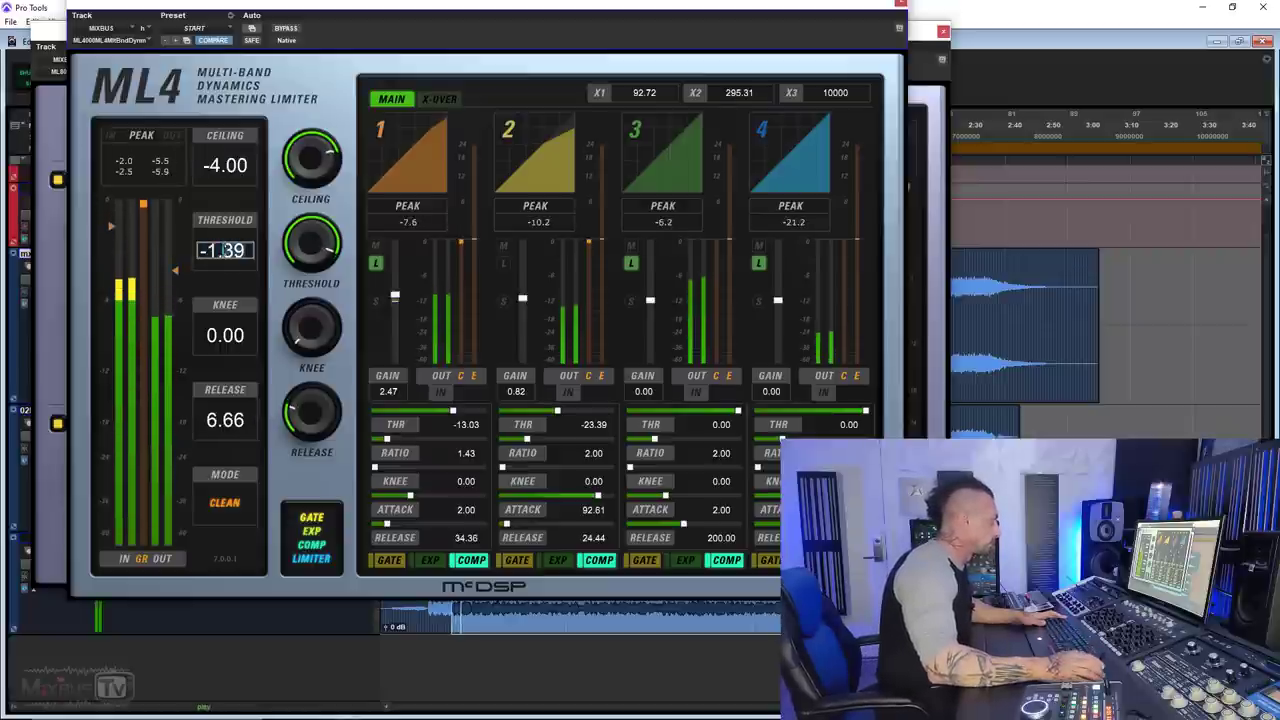
{"action": "type", "text": "-4"}
{"action": "key", "text": "Return"}
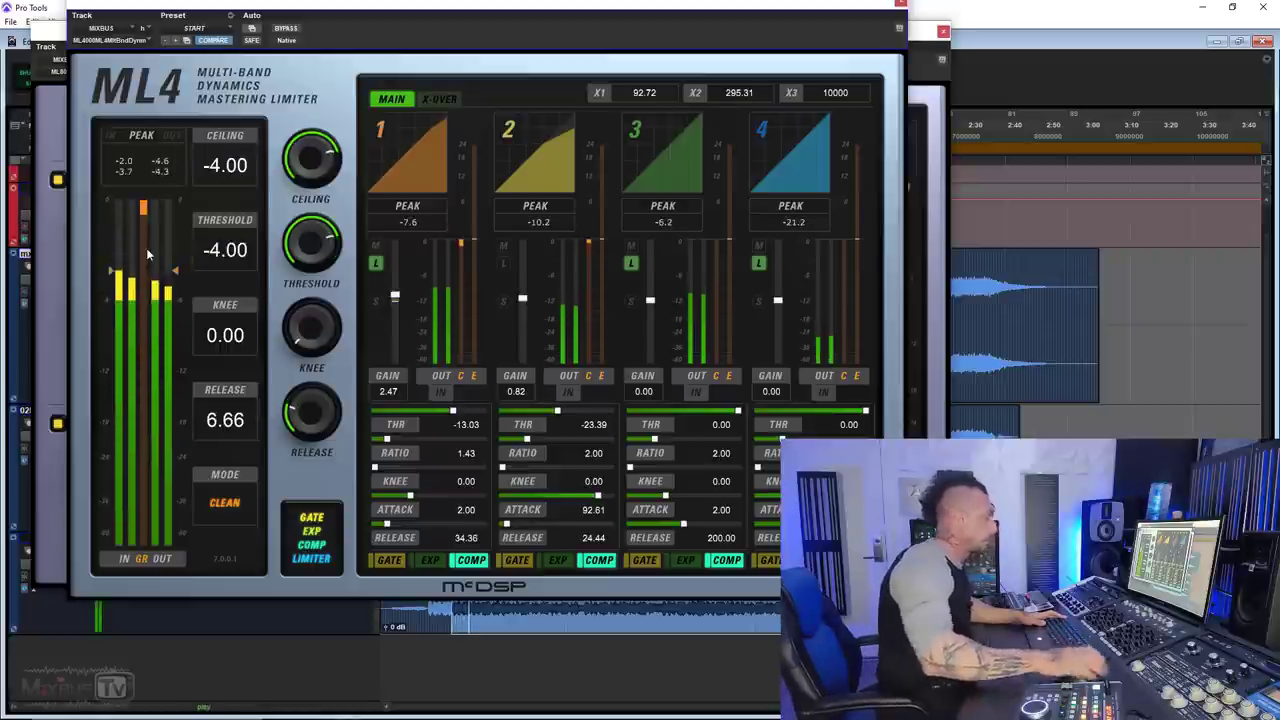
Set the master limiter's knee to 12.13, mode to Dynamic and release to 3.91, comparing the ML4 bypassed and active
{"action": "left_click_drag", "start_coordinate": [312, 355], "coordinate": [315, 338]}
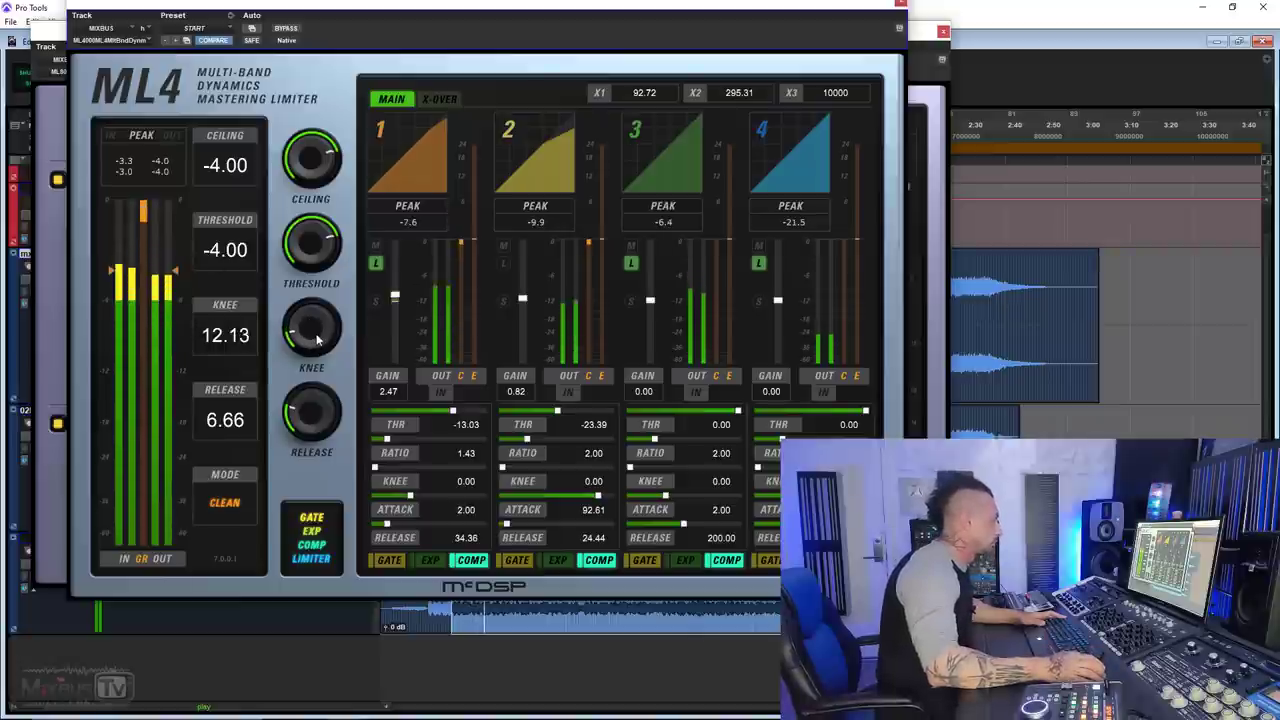
{"action": "left_click", "coordinate": [236, 505]}
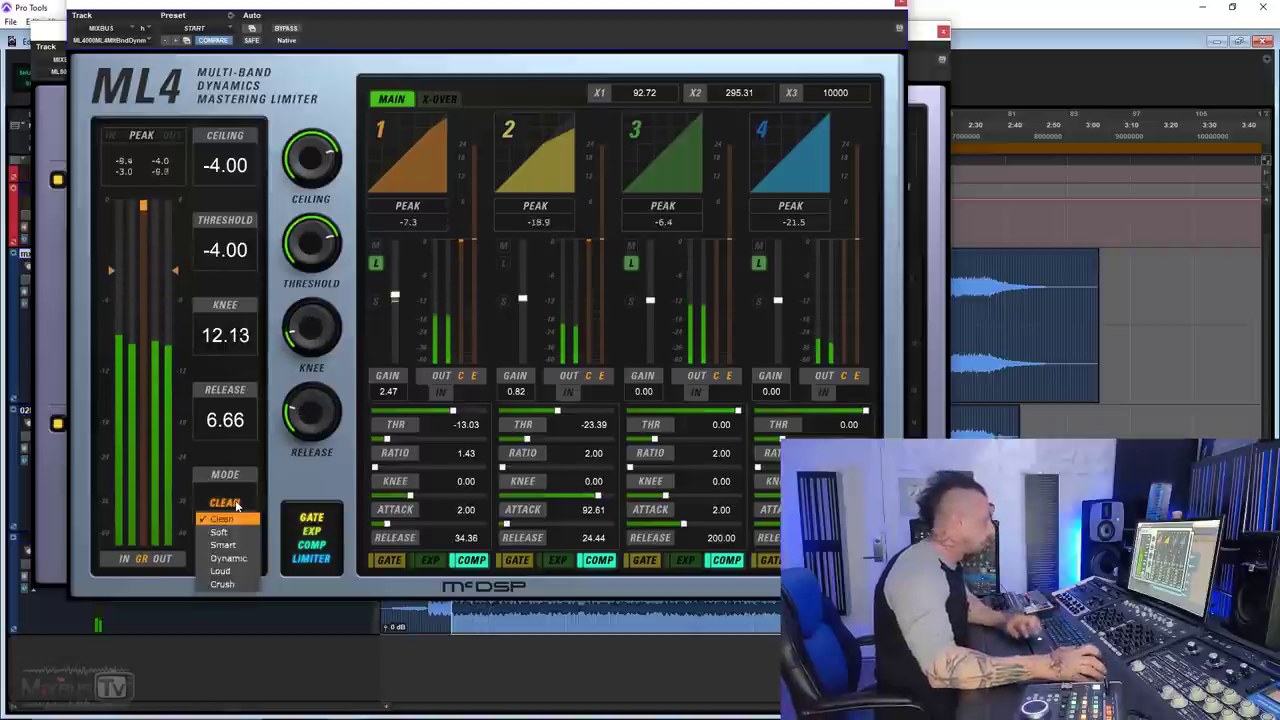
{"action": "left_click", "coordinate": [245, 558]}
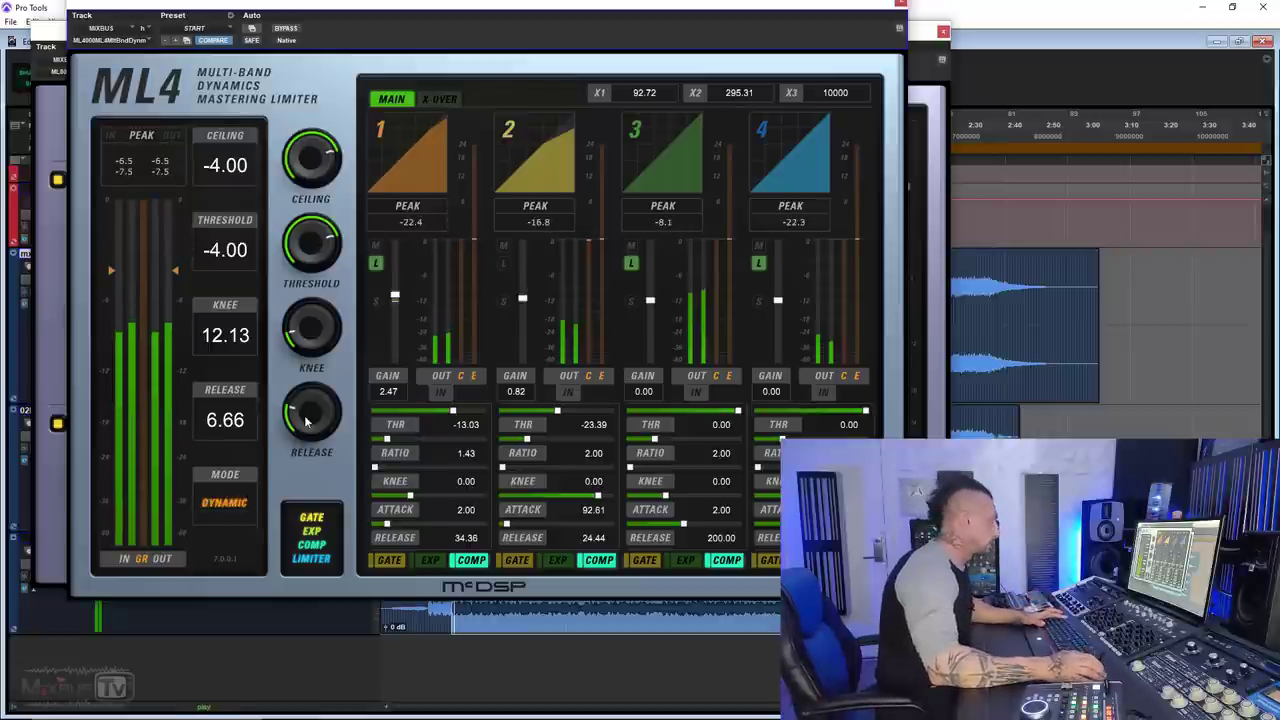
{"action": "left_click_drag", "start_coordinate": [312, 414], "coordinate": [305, 432]}
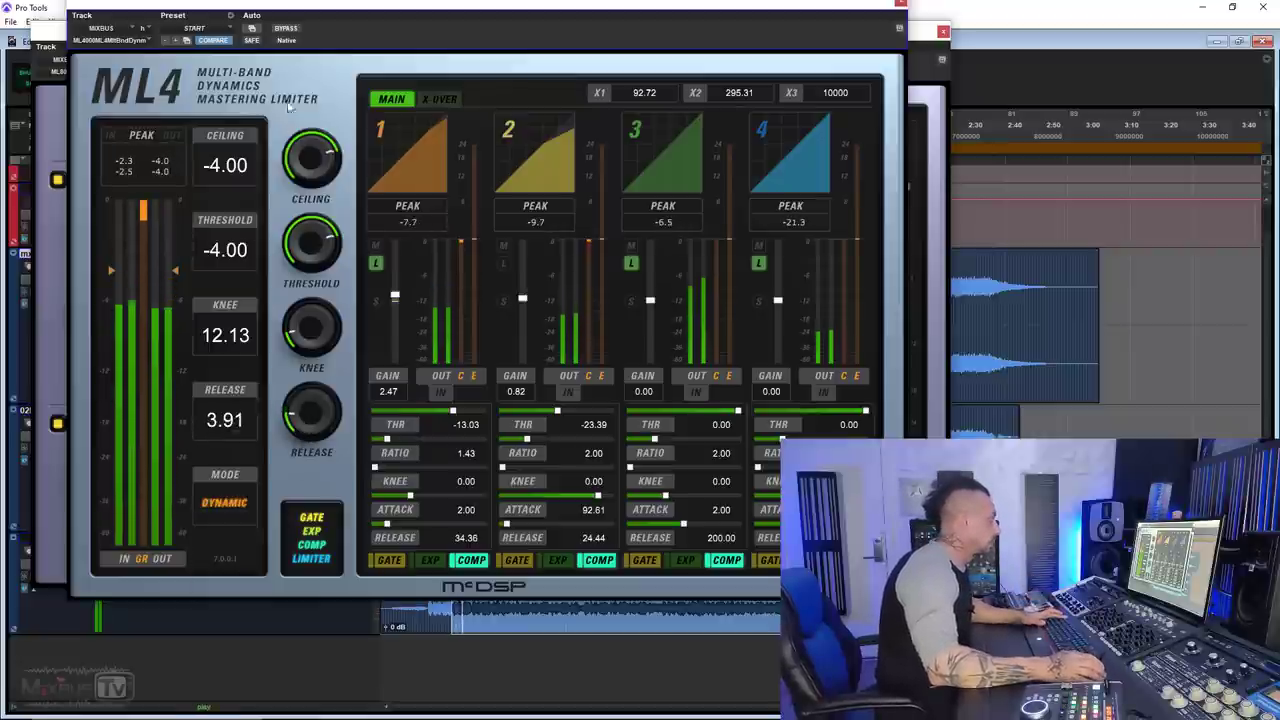
{"action": "left_click", "coordinate": [292, 30]}
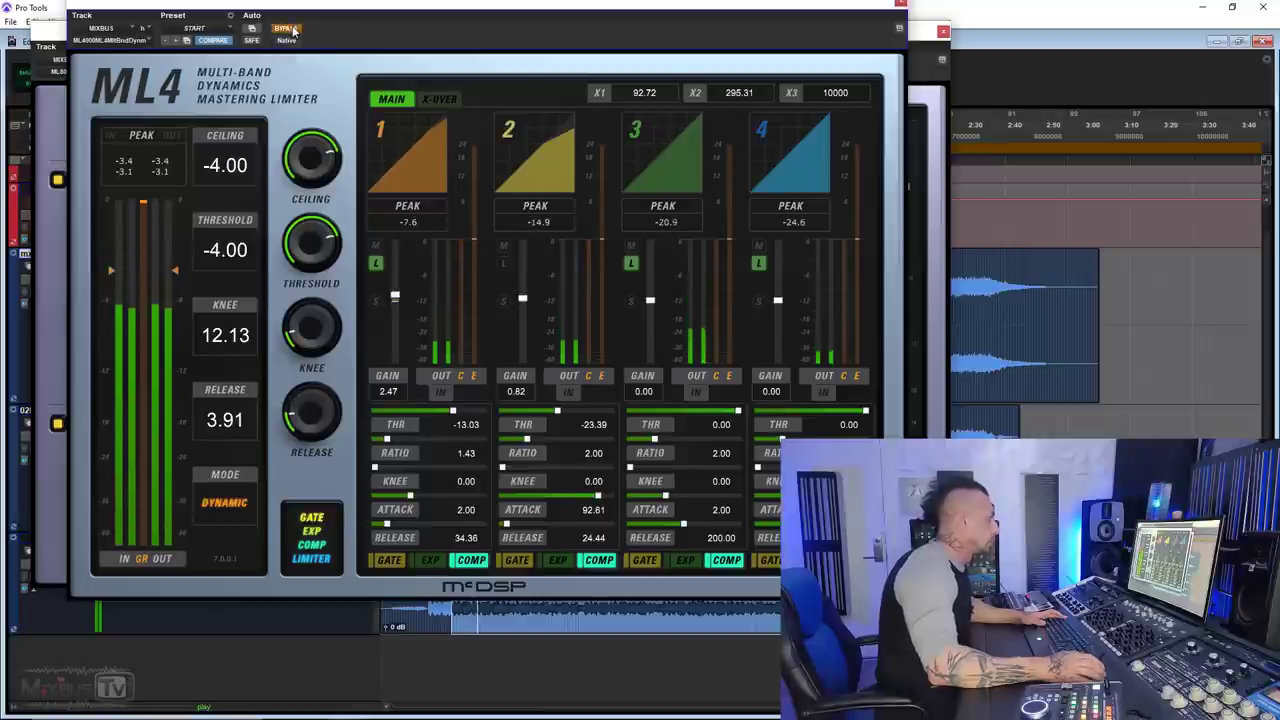
{"action": "left_click", "coordinate": [286, 29]}
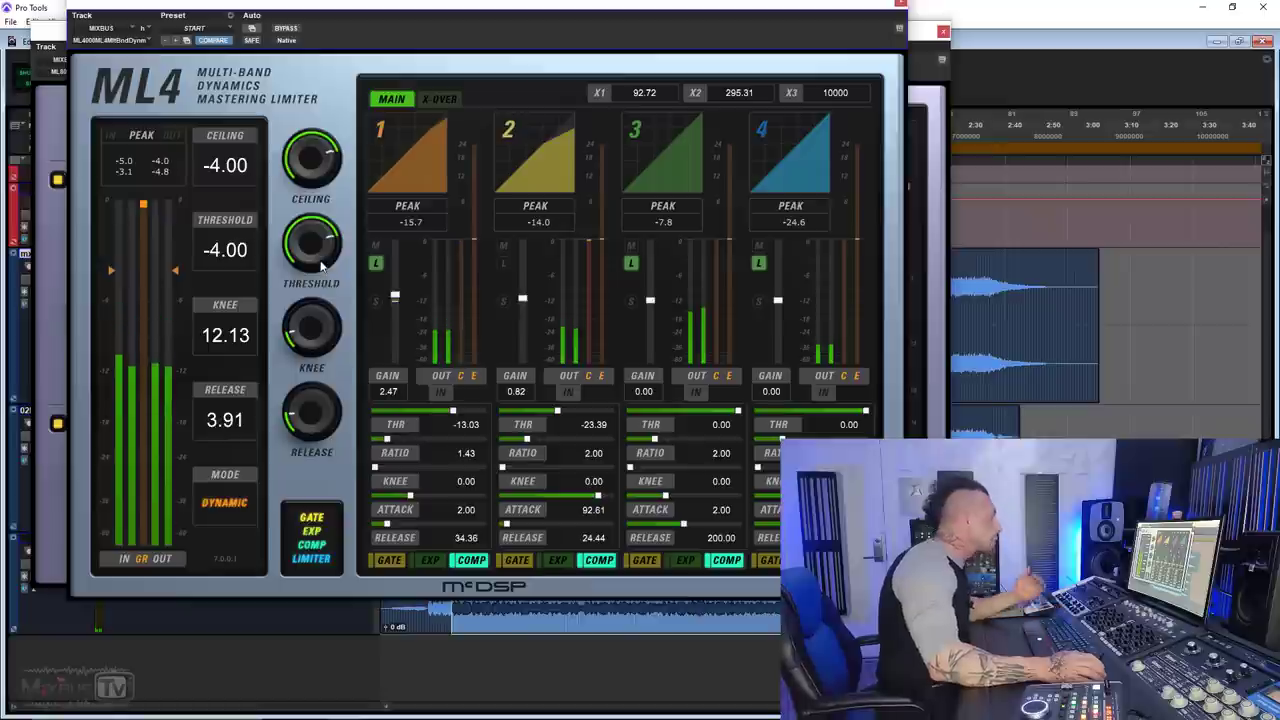
Lower the master limiter's ceiling and threshold to -6.00 each
{"action": "left_click", "coordinate": [247, 170]}
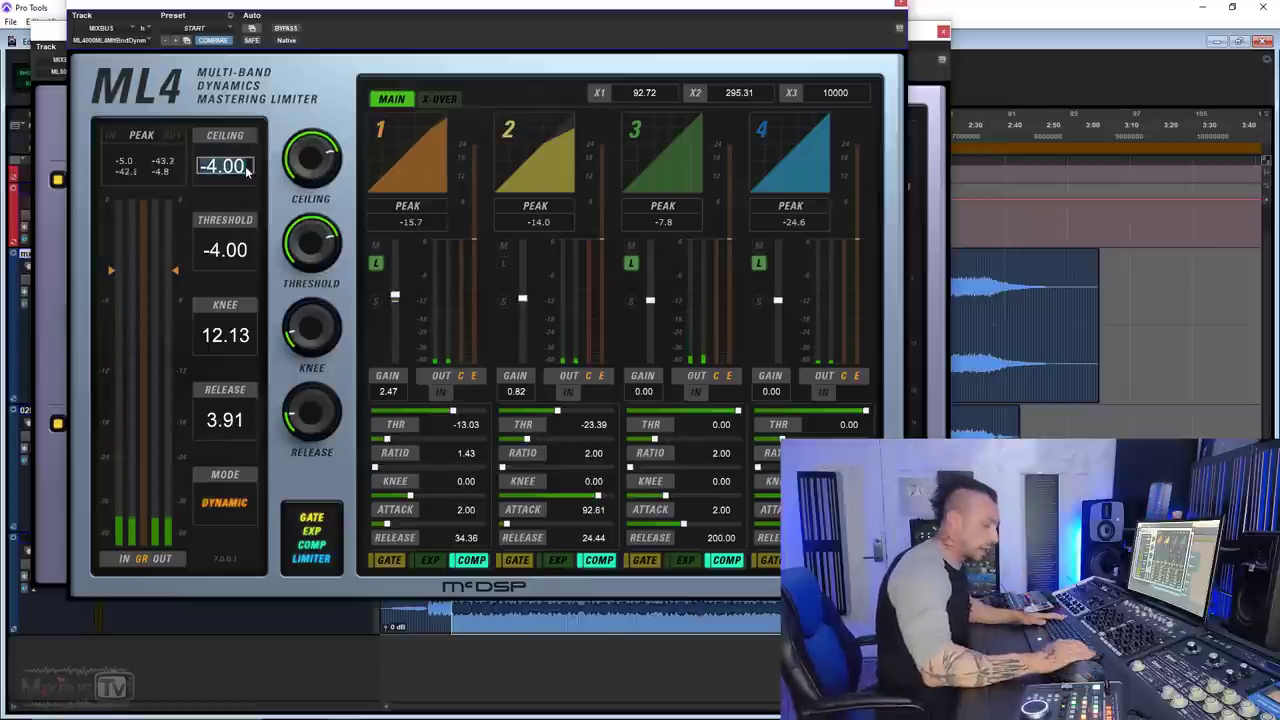
{"action": "type", "text": "-6"}
{"action": "key", "text": "Return"}
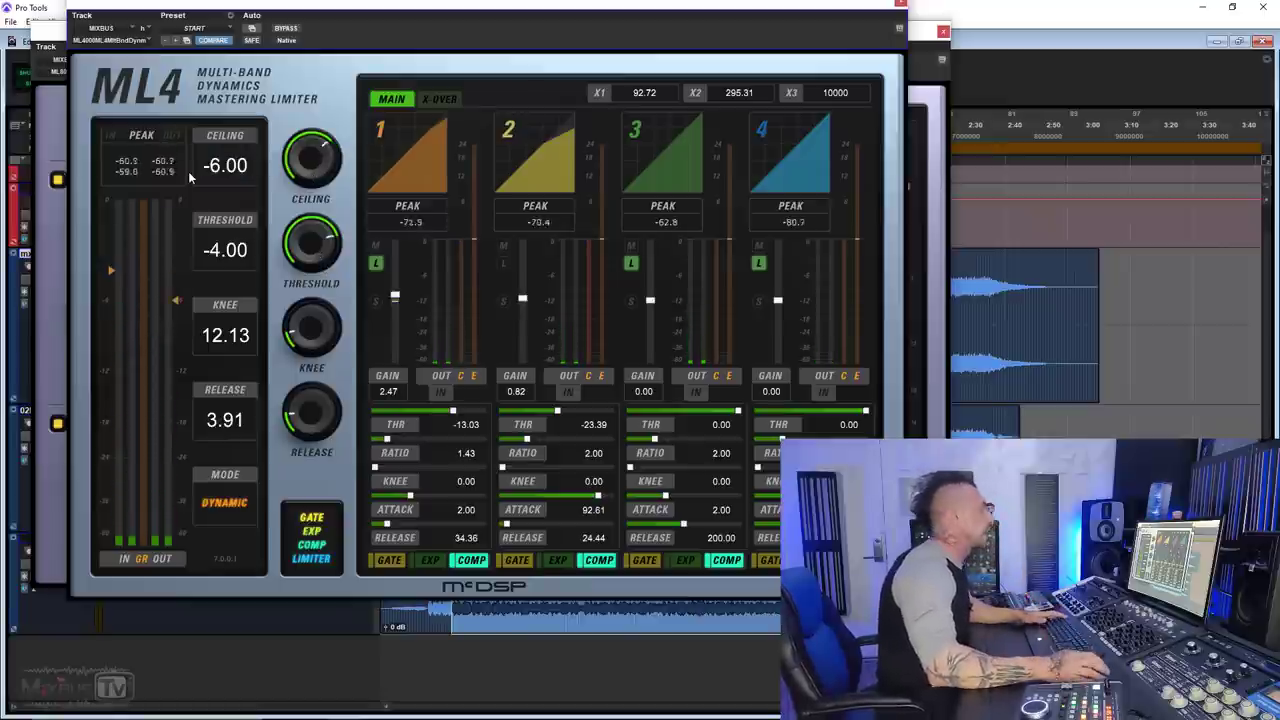
{"action": "left_click", "coordinate": [235, 257]}
{"action": "type", "text": "-6"}
{"action": "key", "text": "Return"}
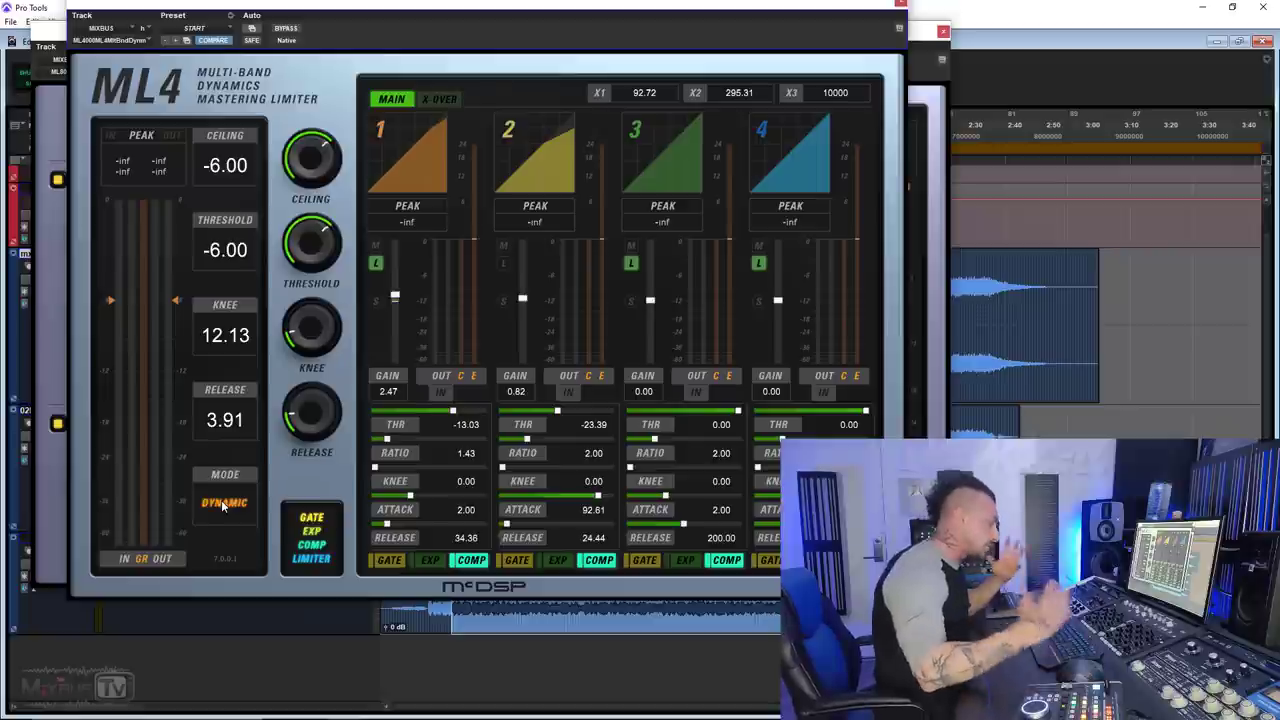
Audition the Loud limiter mode during playback, reduce the master release to 1.00 and switch the mode to Crush
{"action": "key", "text": "space"}
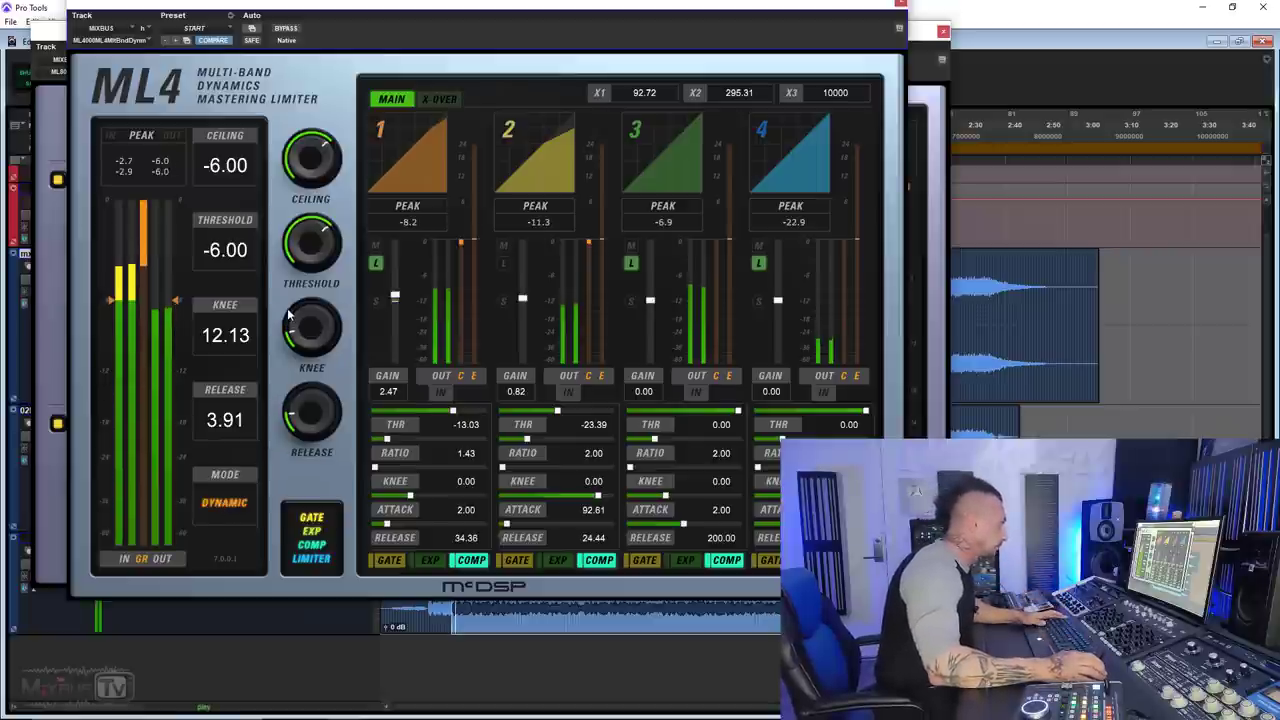
{"action": "left_click", "coordinate": [224, 502]}
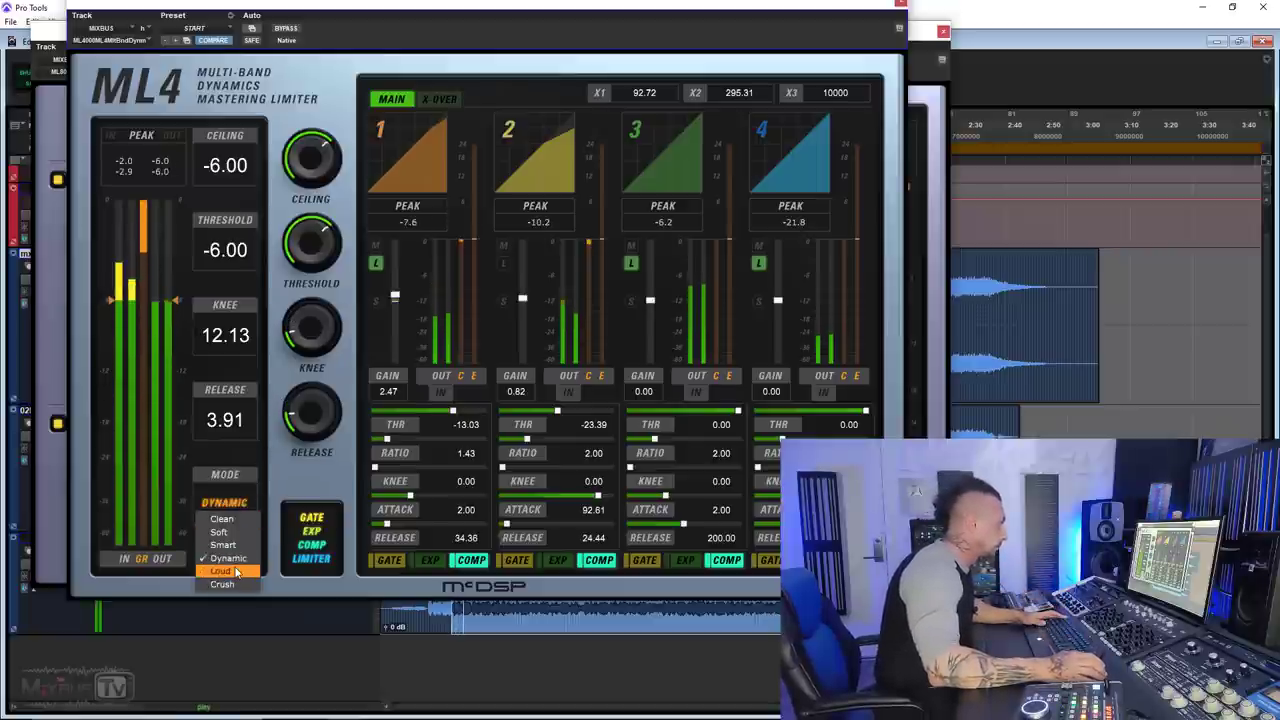
{"action": "left_click", "coordinate": [224, 565]}
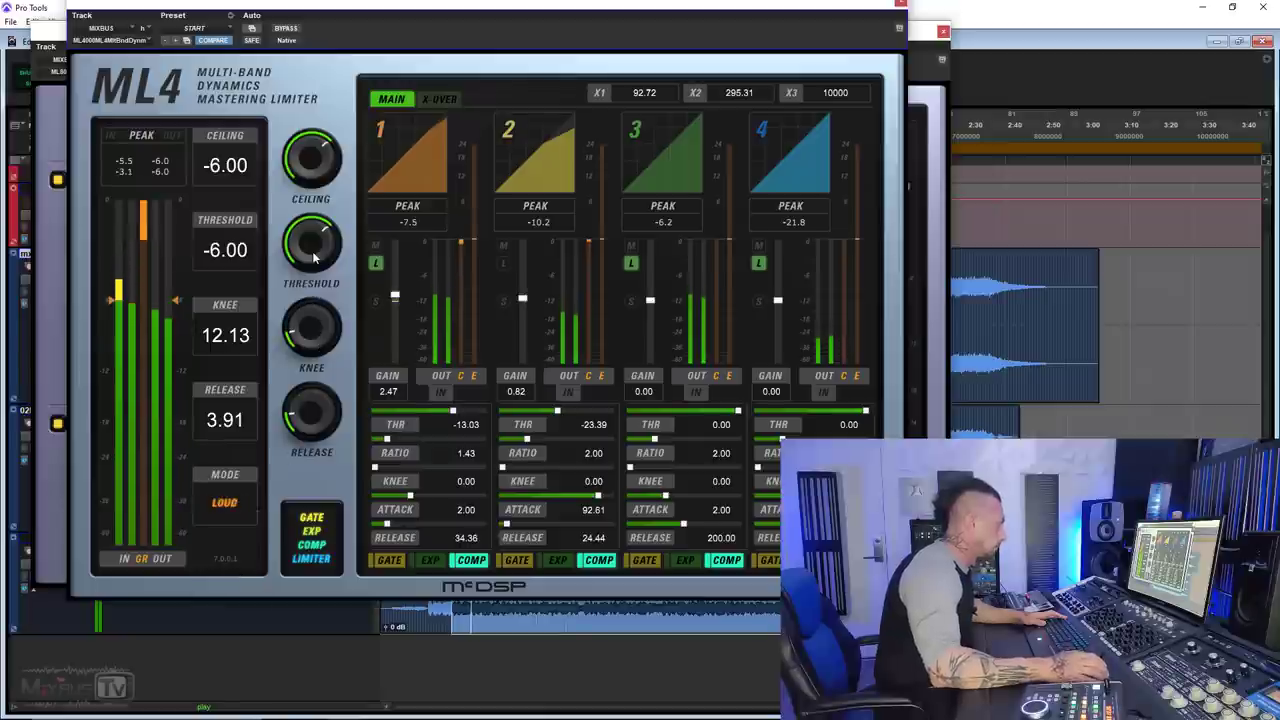
{"action": "left_click_drag", "start_coordinate": [301, 432], "coordinate": [300, 454]}
{"action": "left_click", "coordinate": [238, 504]}
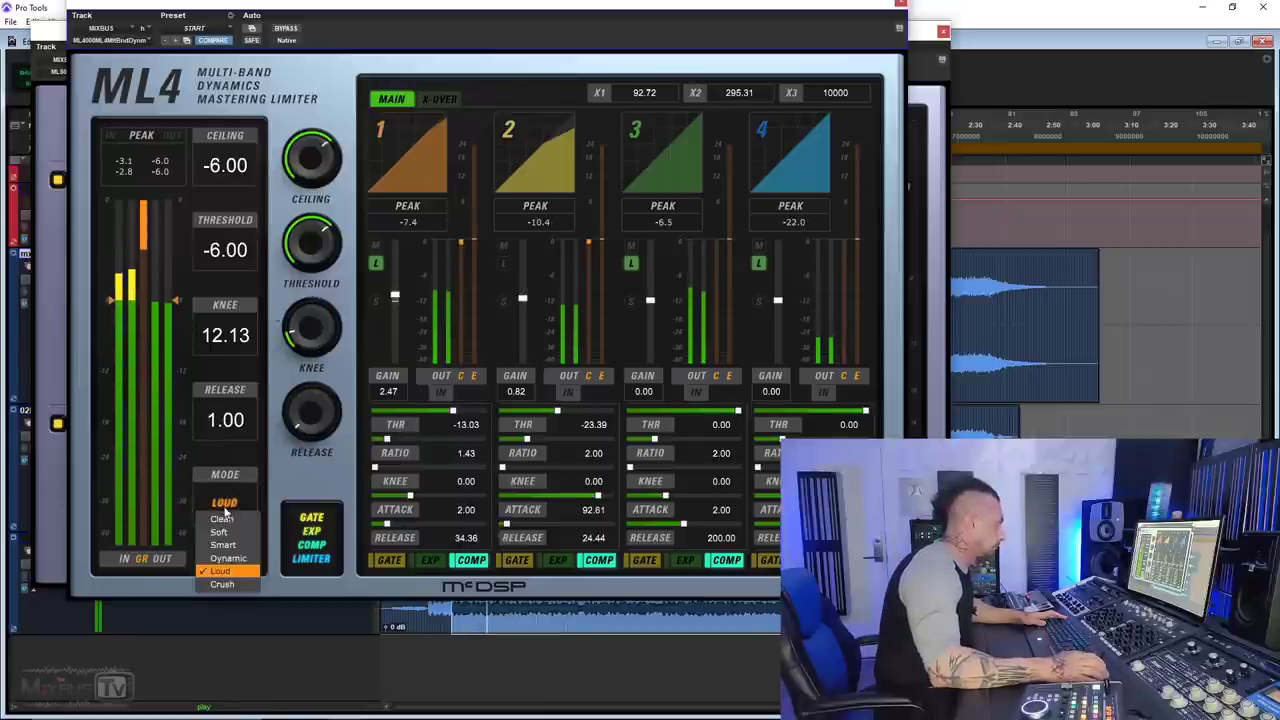
{"action": "left_click", "coordinate": [234, 586]}
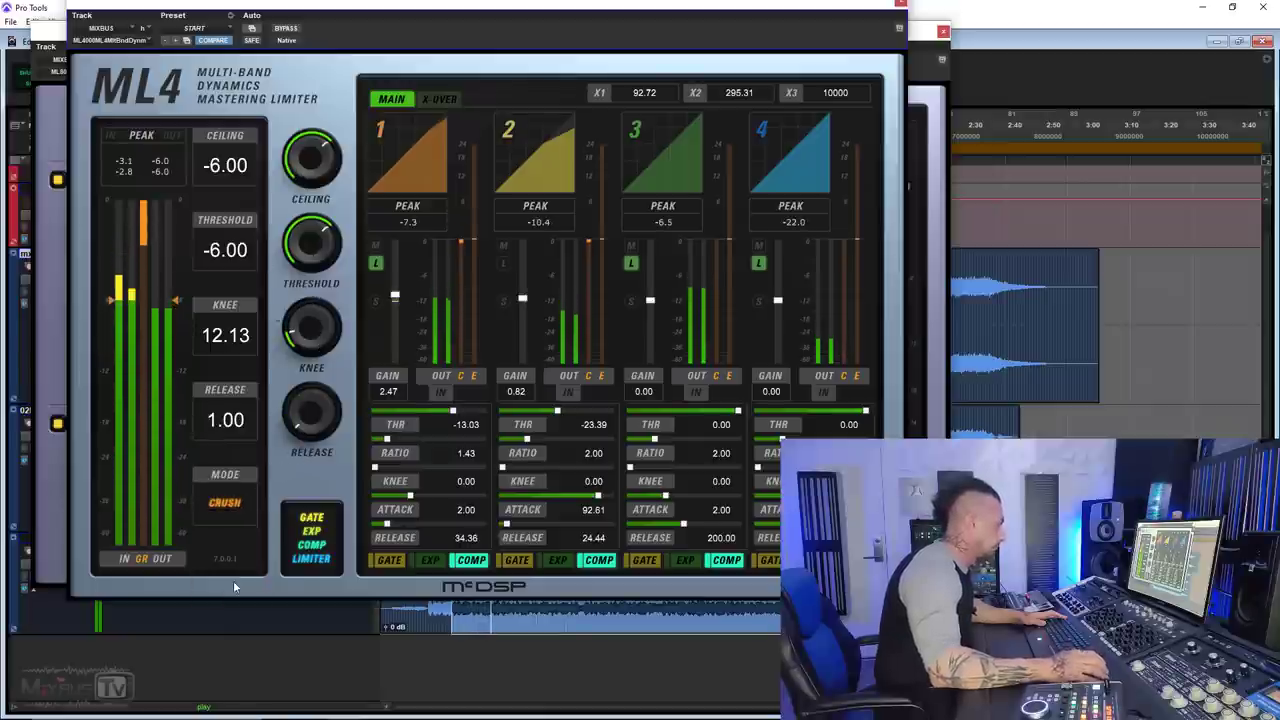
Compare the Clean limiter mode with the ML4 bypassed, return to Crush with the ML4 active and stop playback
{"action": "left_click", "coordinate": [229, 500]}
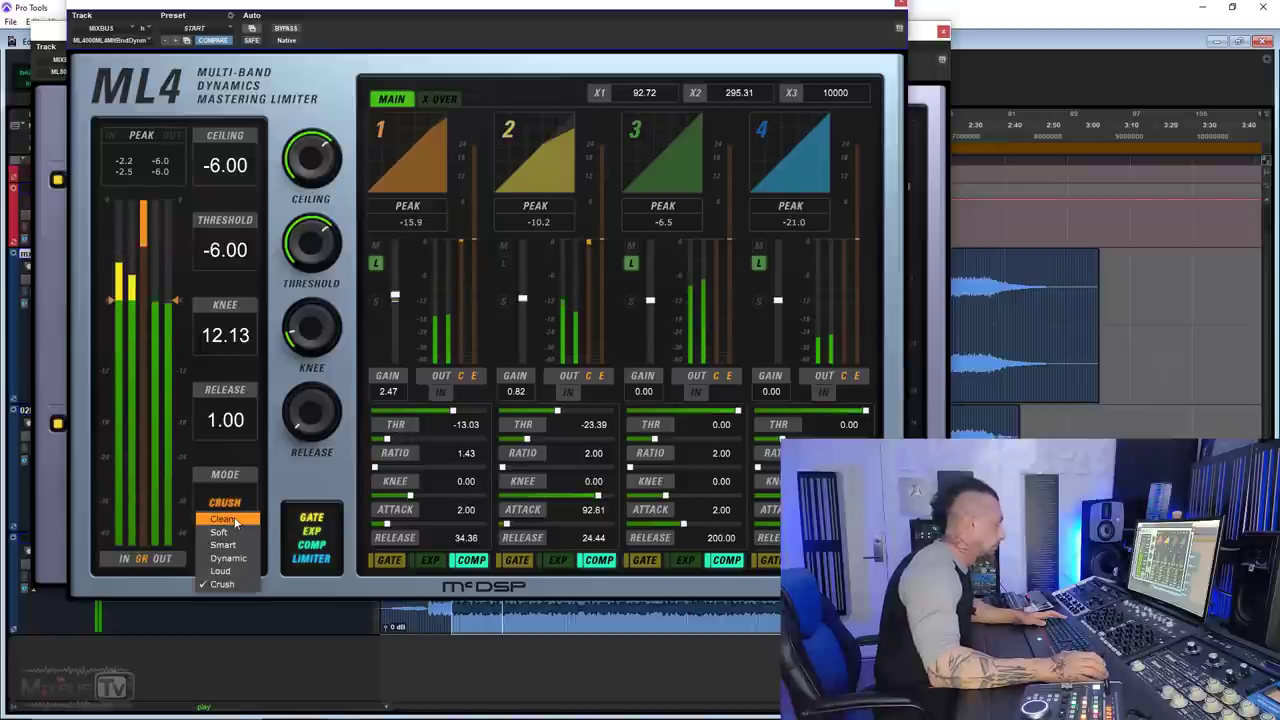
{"action": "left_click", "coordinate": [223, 519]}
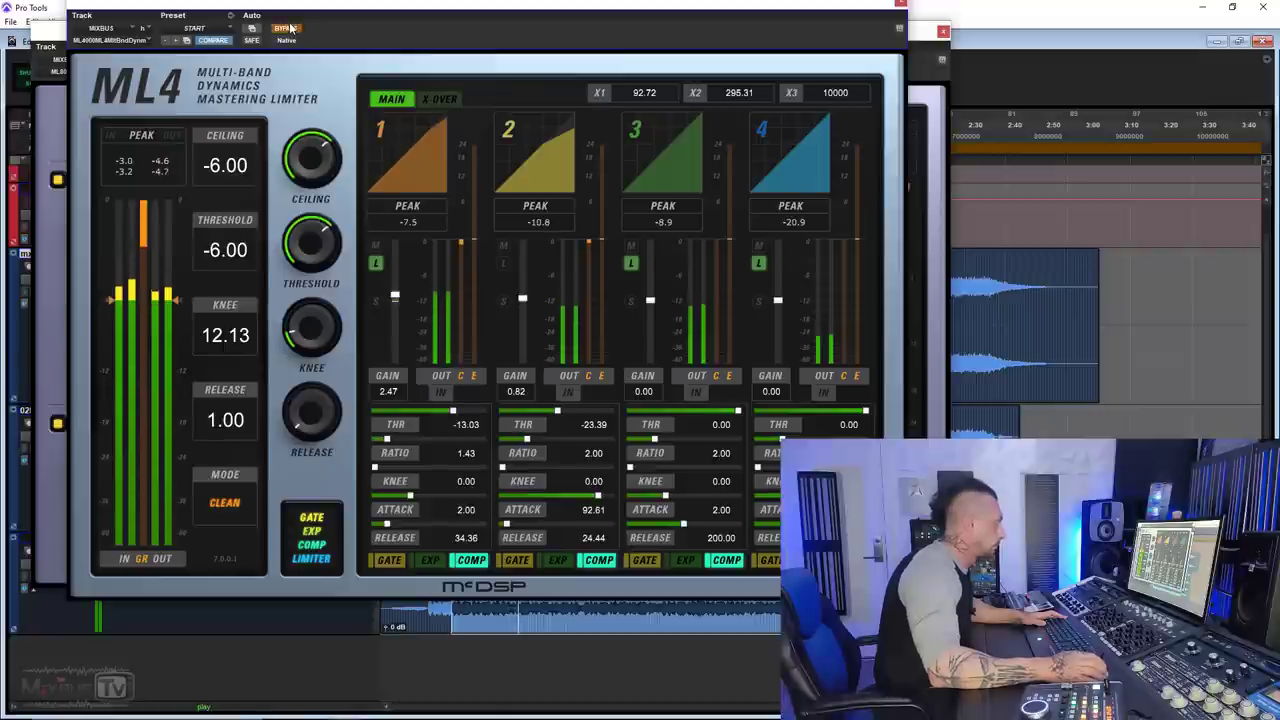
{"action": "left_click", "coordinate": [229, 500]}
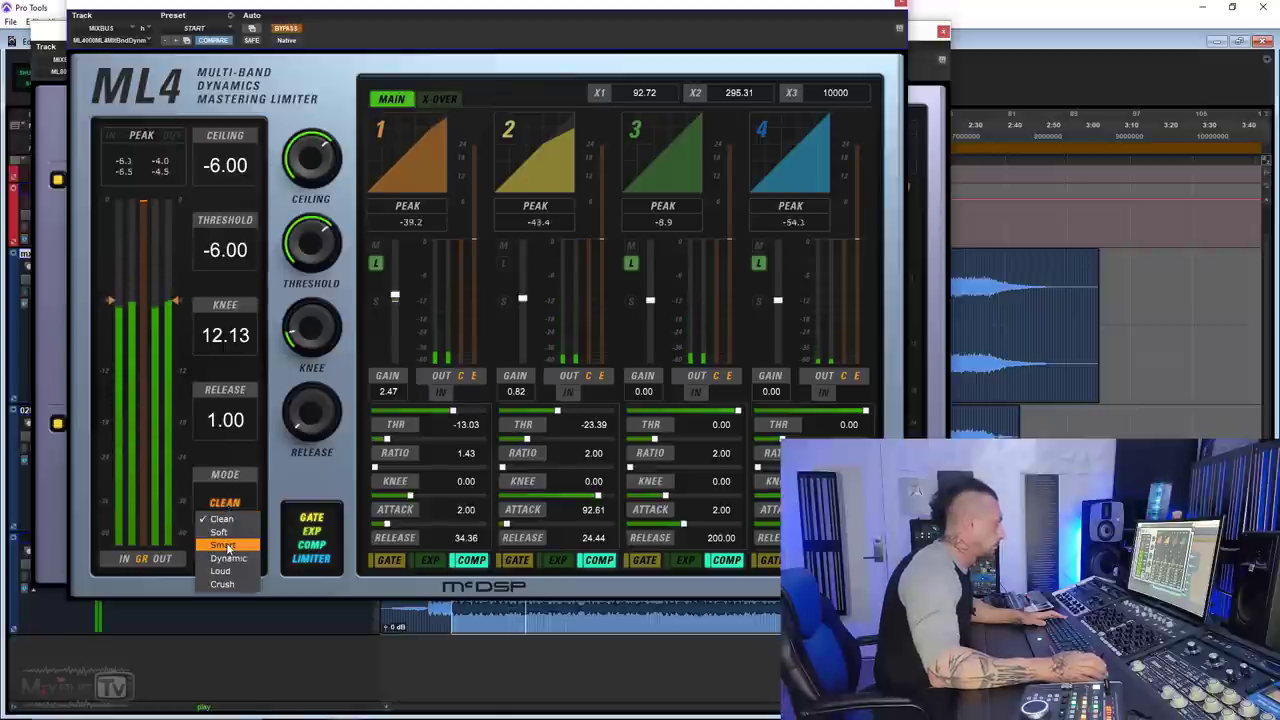
{"action": "left_click", "coordinate": [241, 585]}
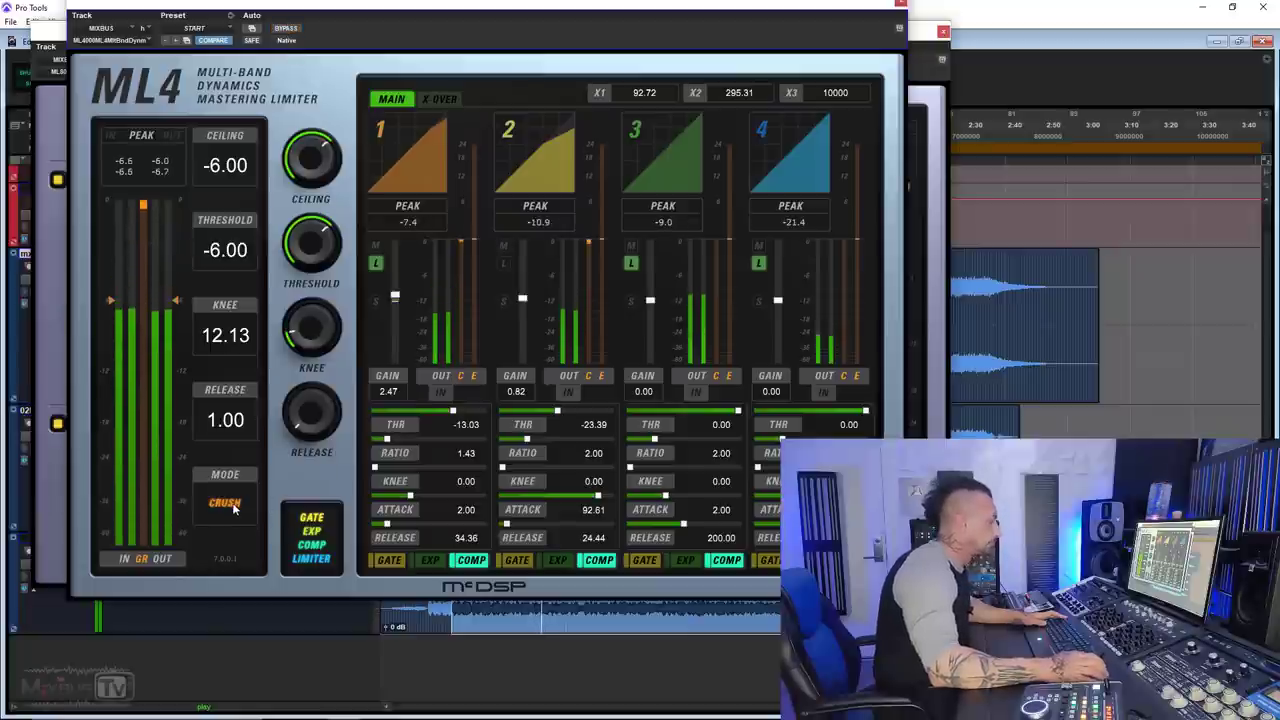
{"action": "key", "text": "space"}
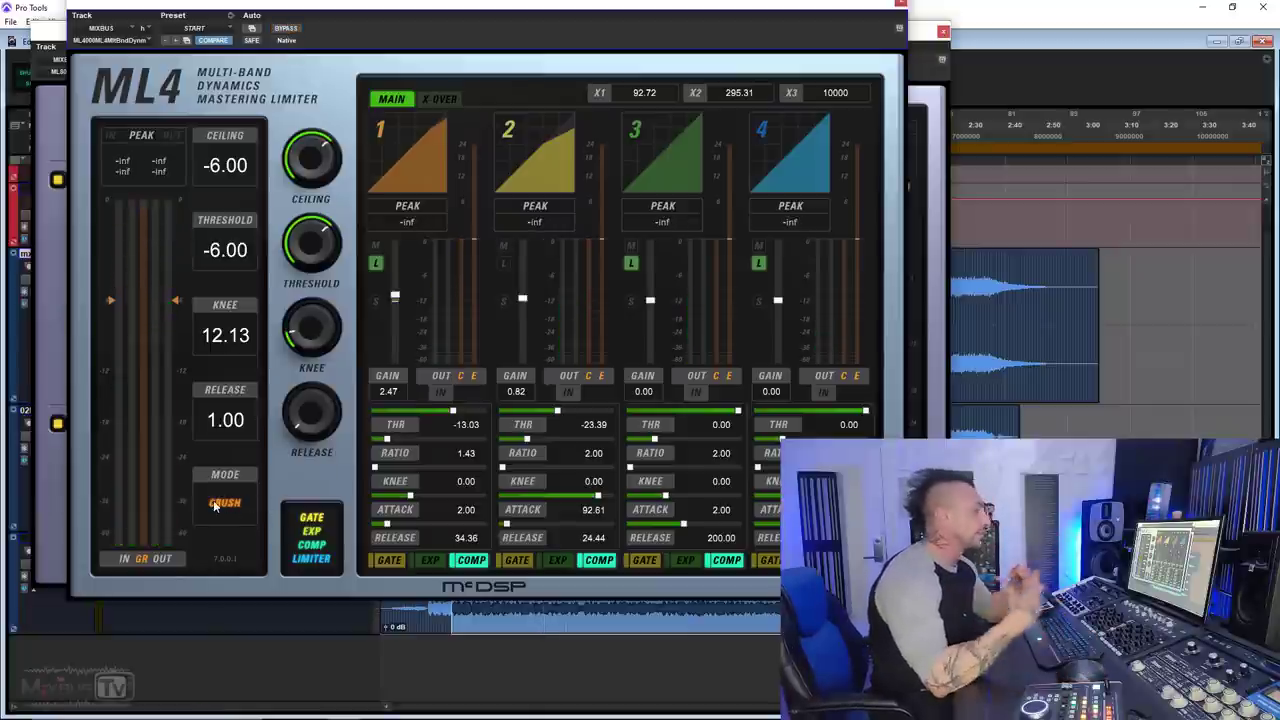
Raise the master limiter's threshold and ceiling to -5.00 each
{"action": "left_click", "coordinate": [214, 507]}
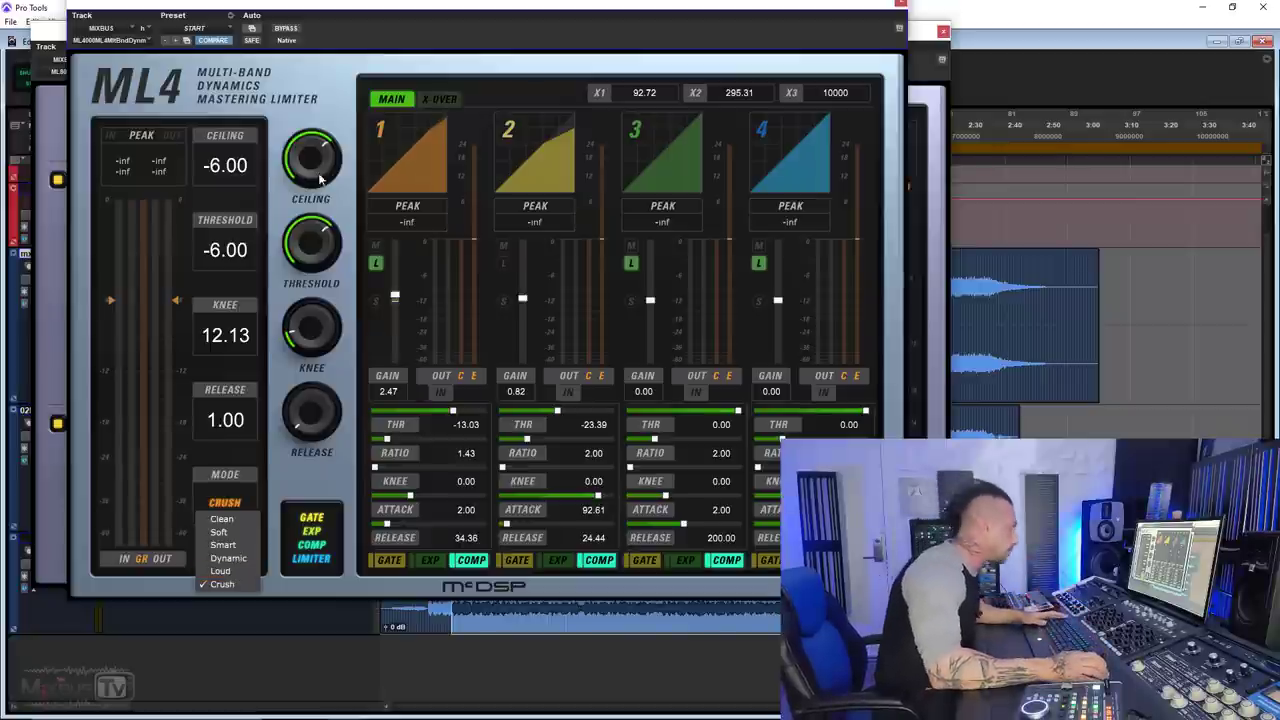
{"action": "left_click", "coordinate": [224, 252]}
{"action": "key", "text": "Return"}
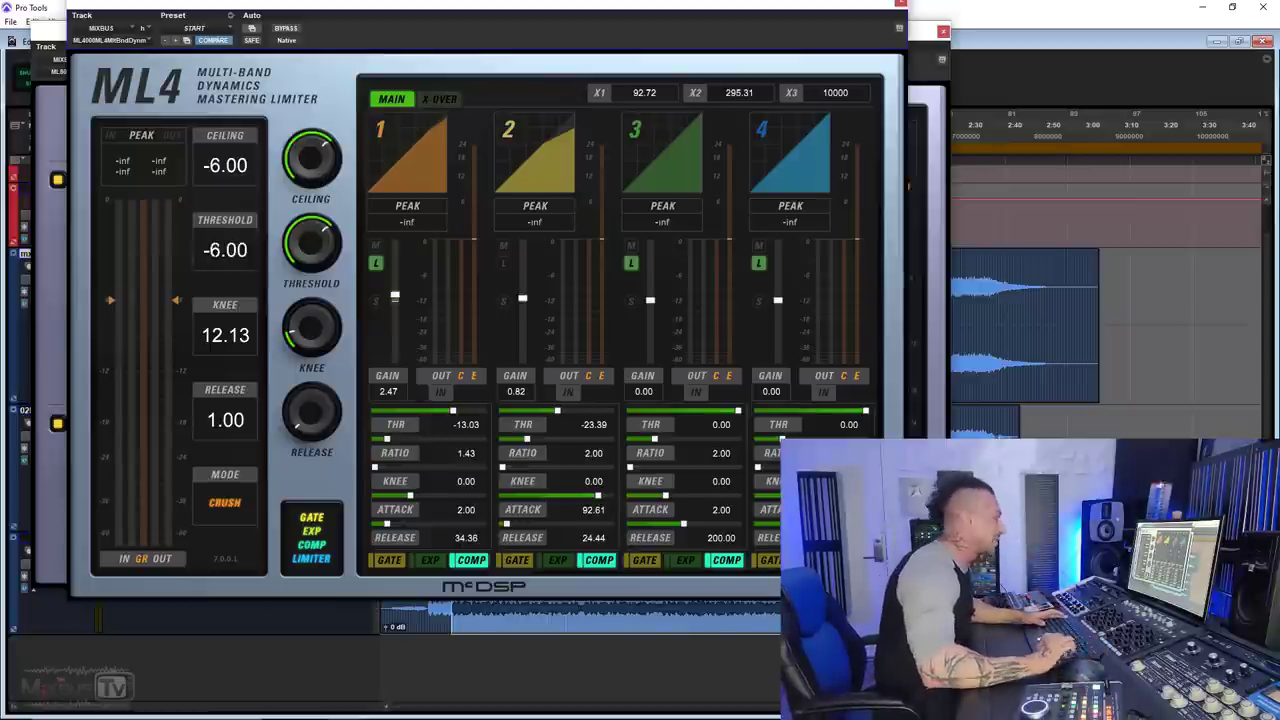
{"action": "left_click", "coordinate": [235, 166]}
{"action": "type", "text": "-5"}
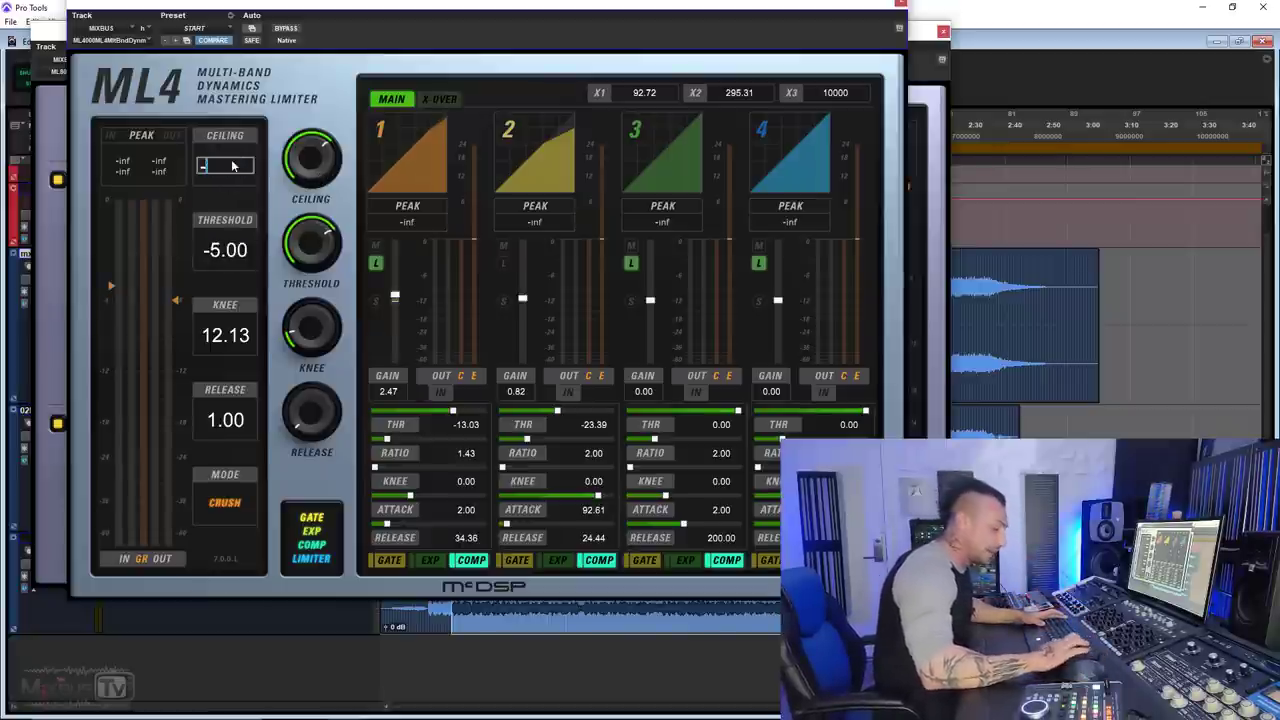
{"action": "key", "text": "Return"}
Switch the limiter mode to Loud and compare the playing mix with the ML4 bypassed and active
{"action": "left_click", "coordinate": [231, 506]}
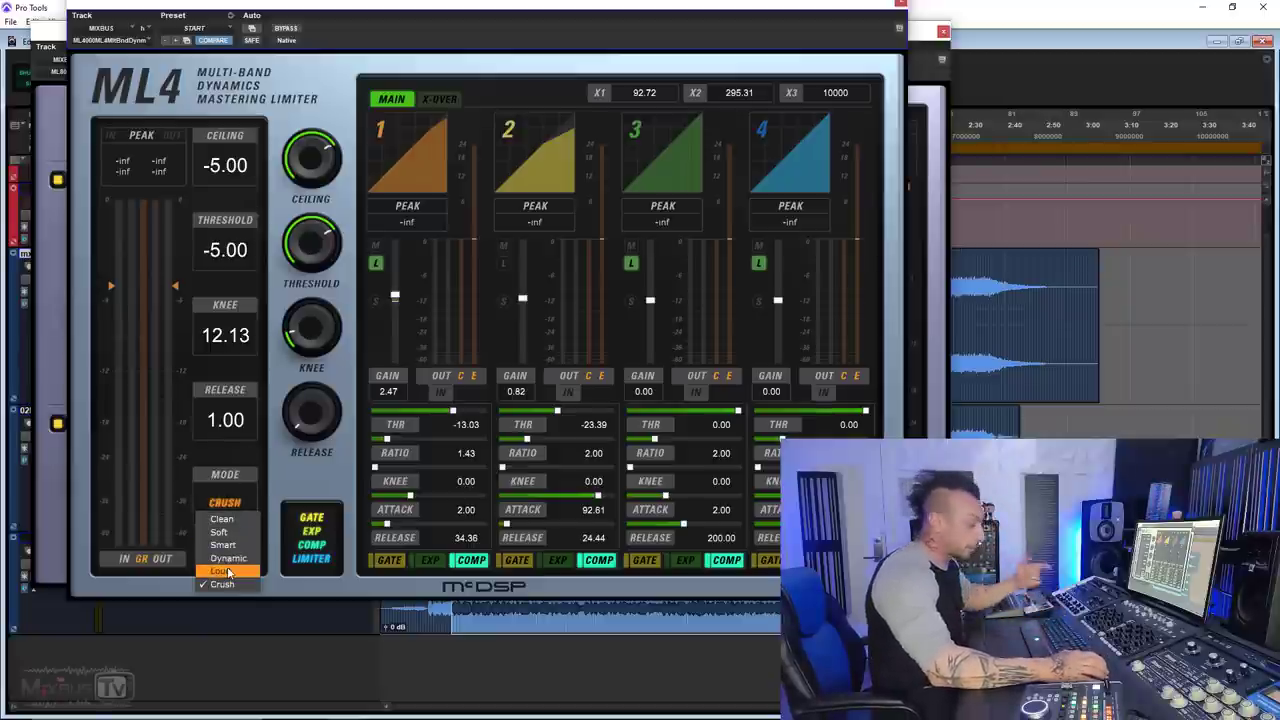
{"action": "left_click", "coordinate": [222, 571]}
{"action": "key", "text": "space"}
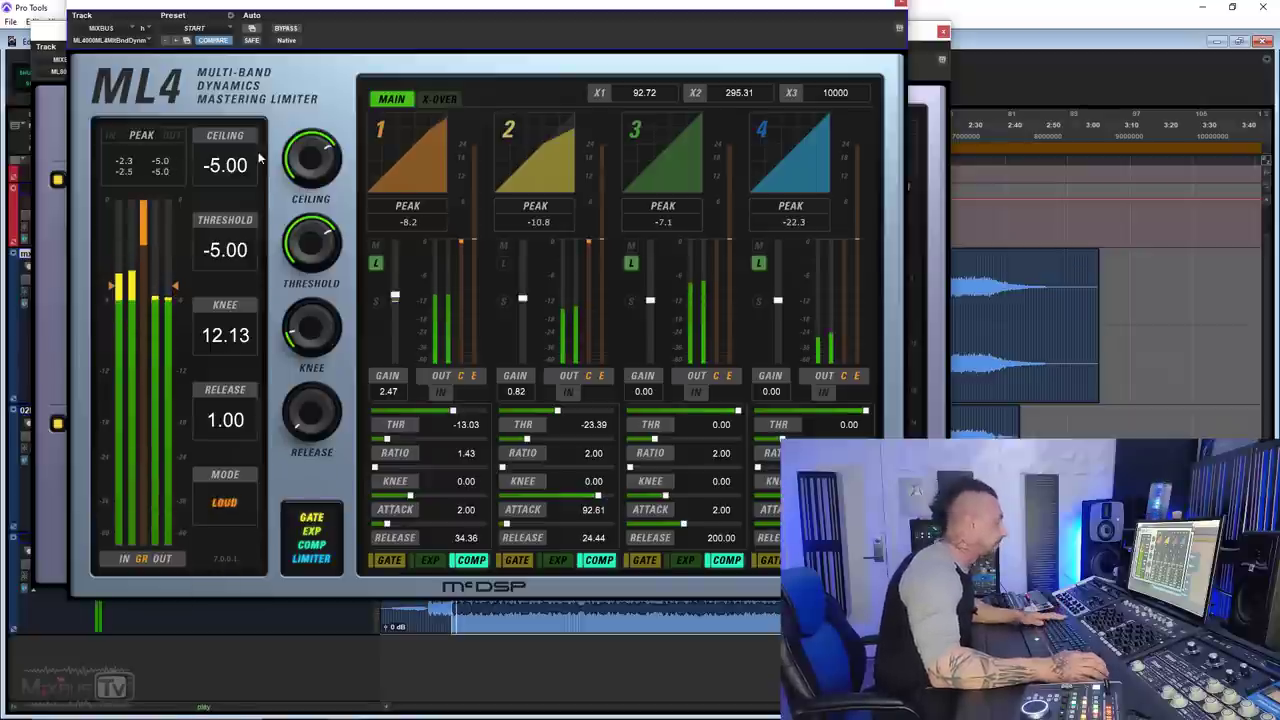
{"action": "left_click", "coordinate": [285, 28]}
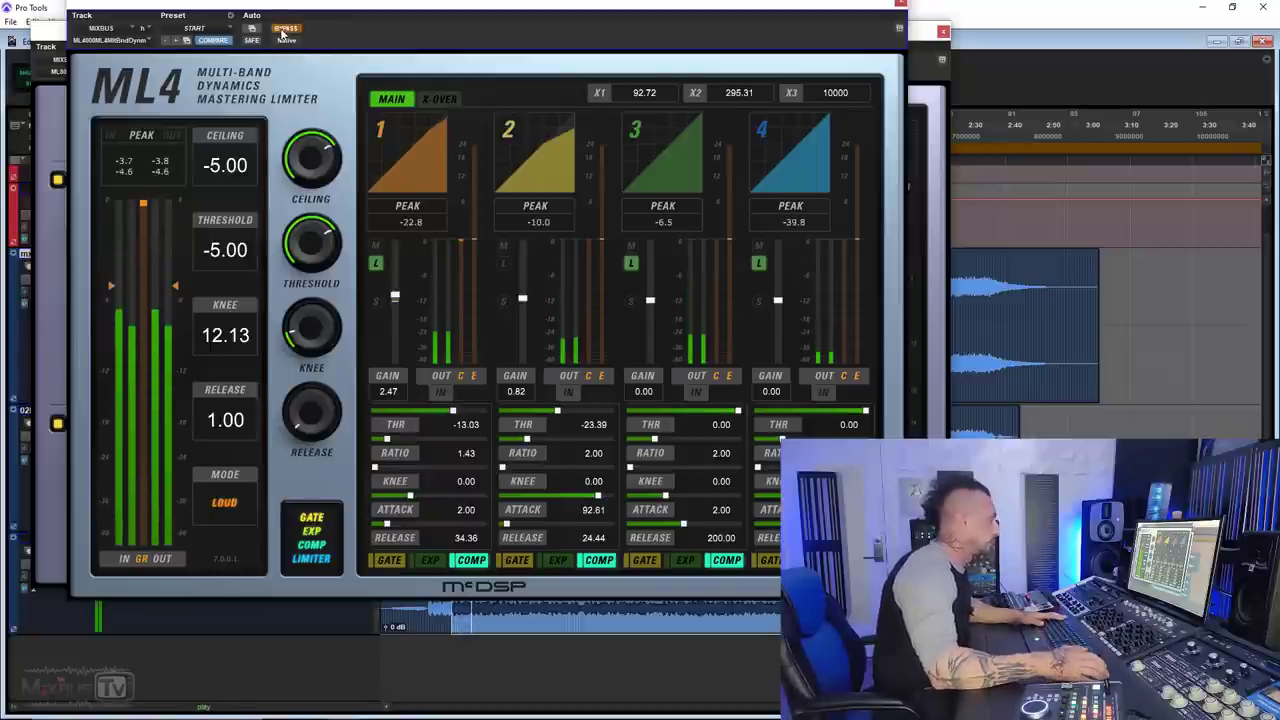
{"action": "left_click", "coordinate": [283, 33]}
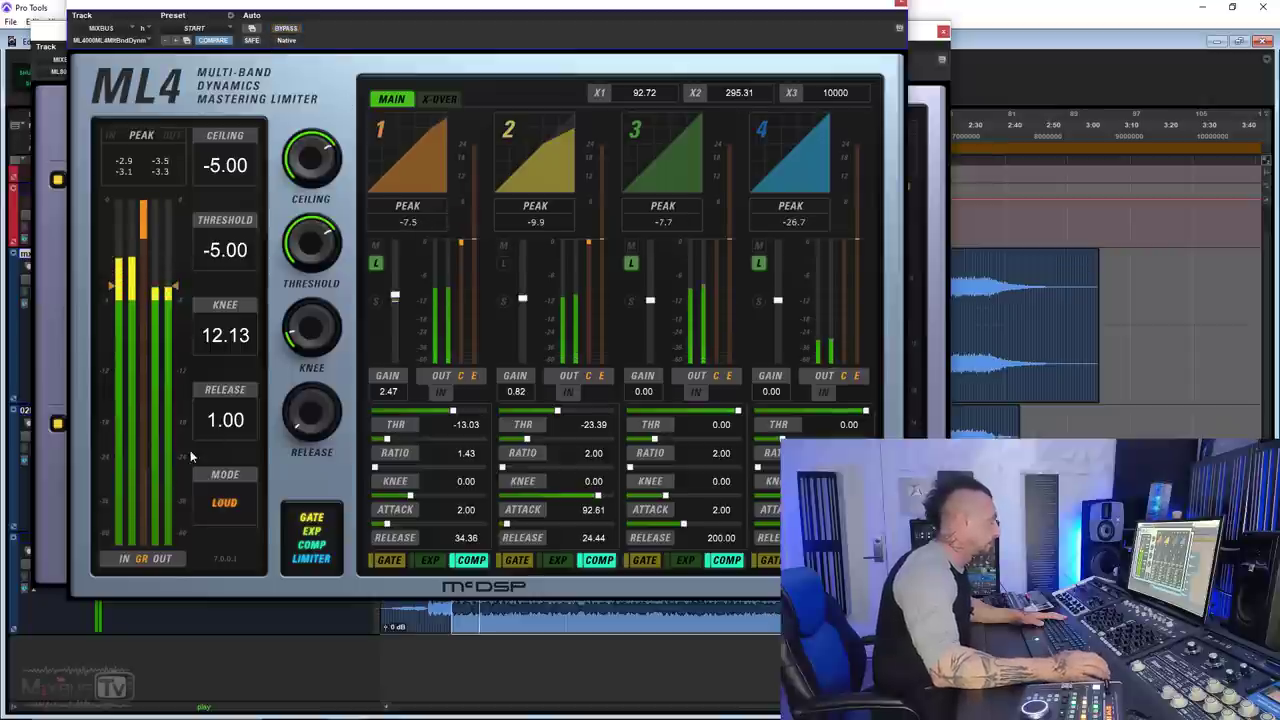
Set the ML4 limiter mode to Crush, listen to the mix, stop playback and close the ML4
{"action": "left_click", "coordinate": [225, 503]}
{"action": "left_click", "coordinate": [222, 584]}
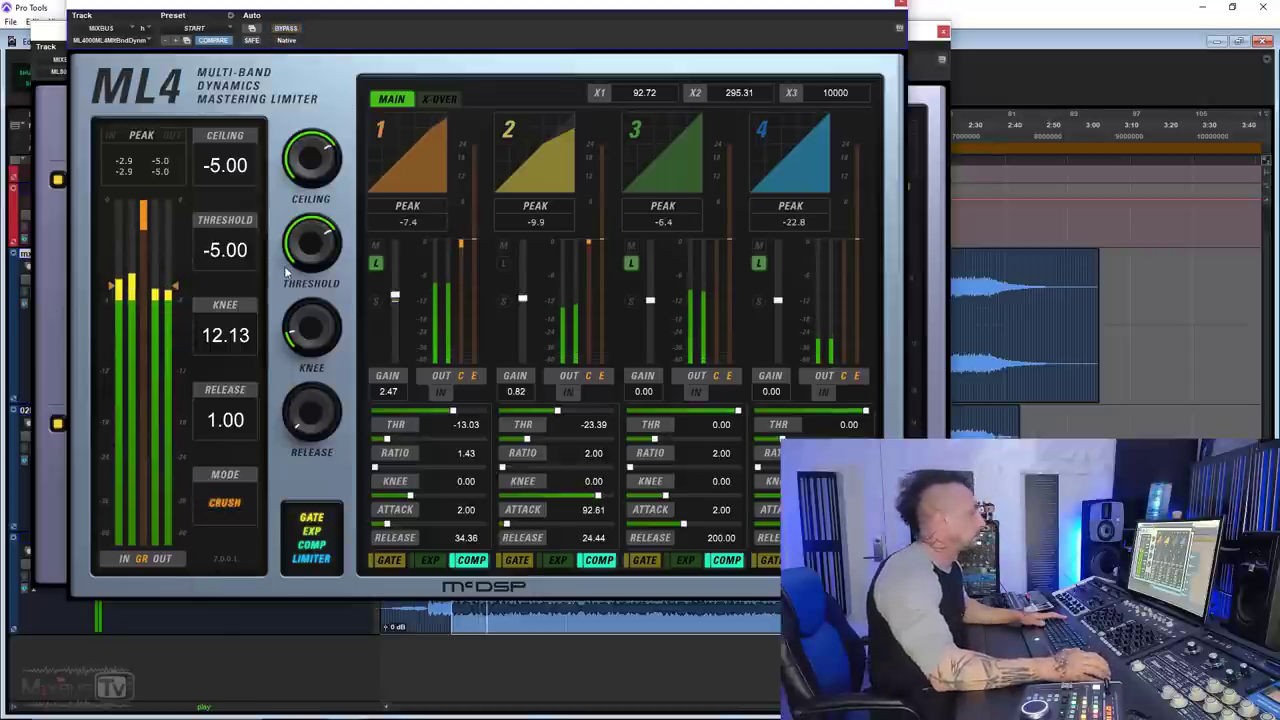
{"action": "key", "text": "space"}
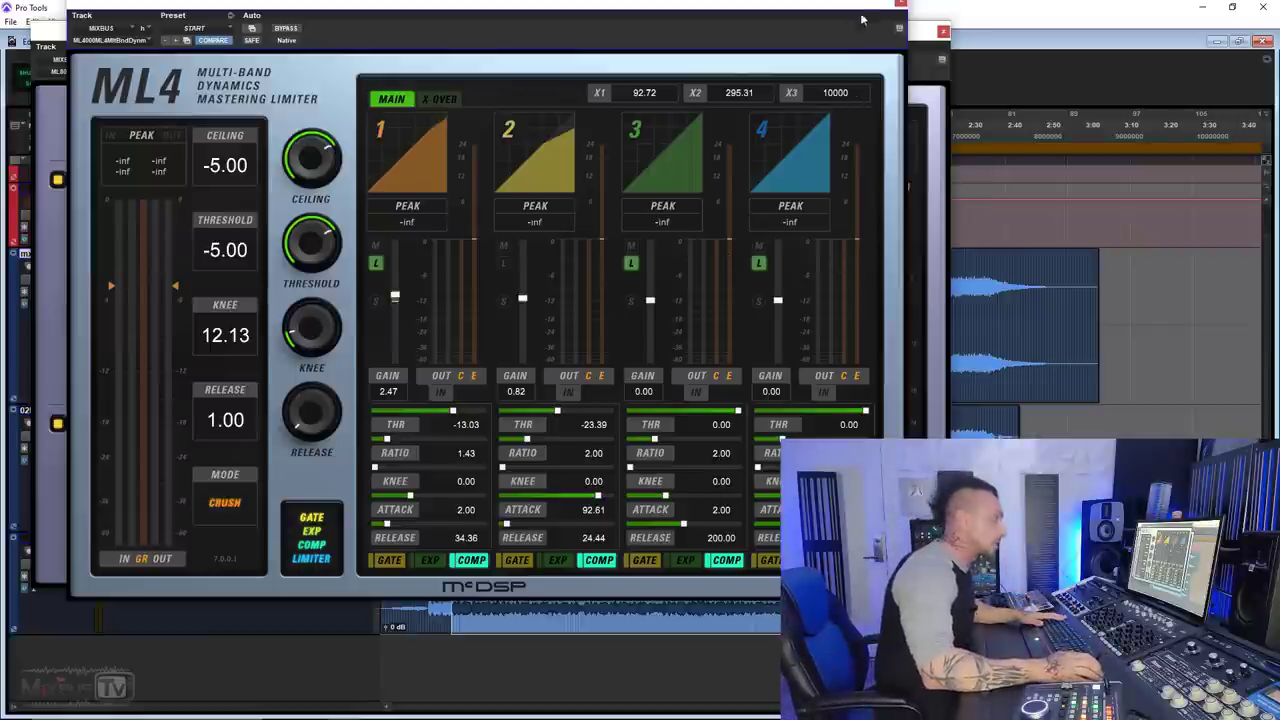
{"action": "left_click", "coordinate": [900, 3]}
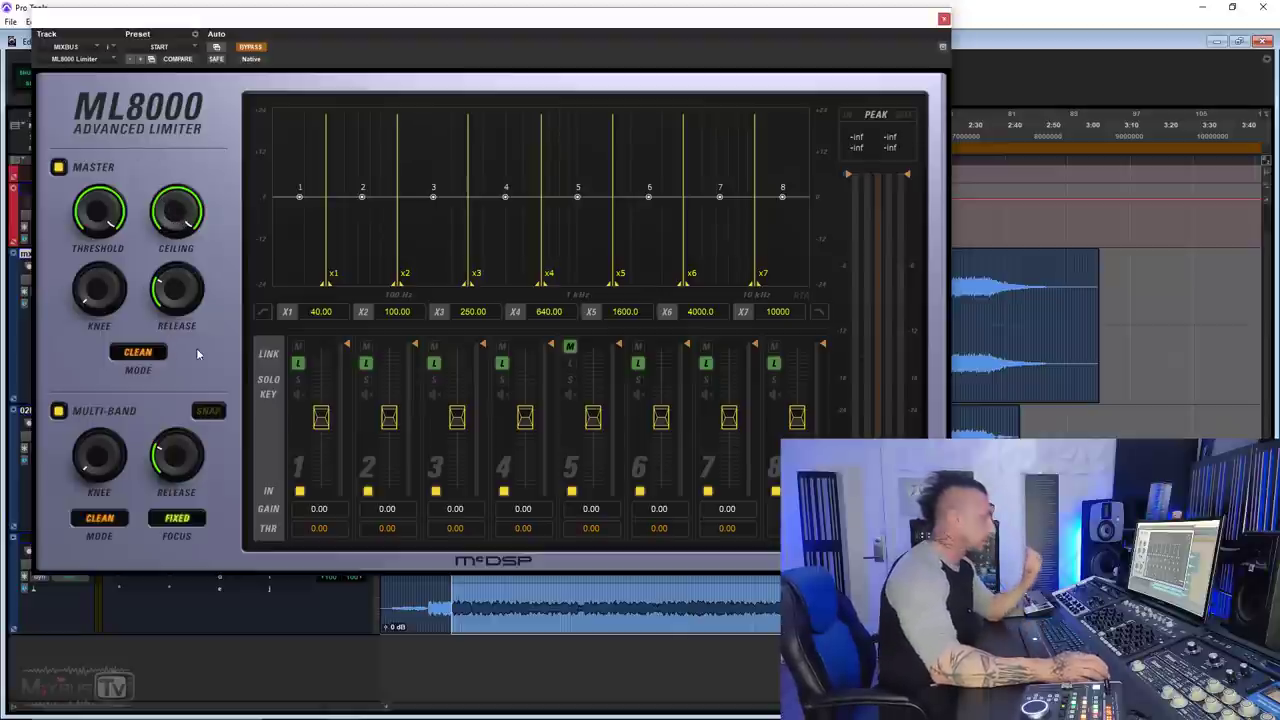
Review the mode options of the ML8000's master and multi-band limiters and the multi-band focus options
{"action": "left_click", "coordinate": [152, 354]}
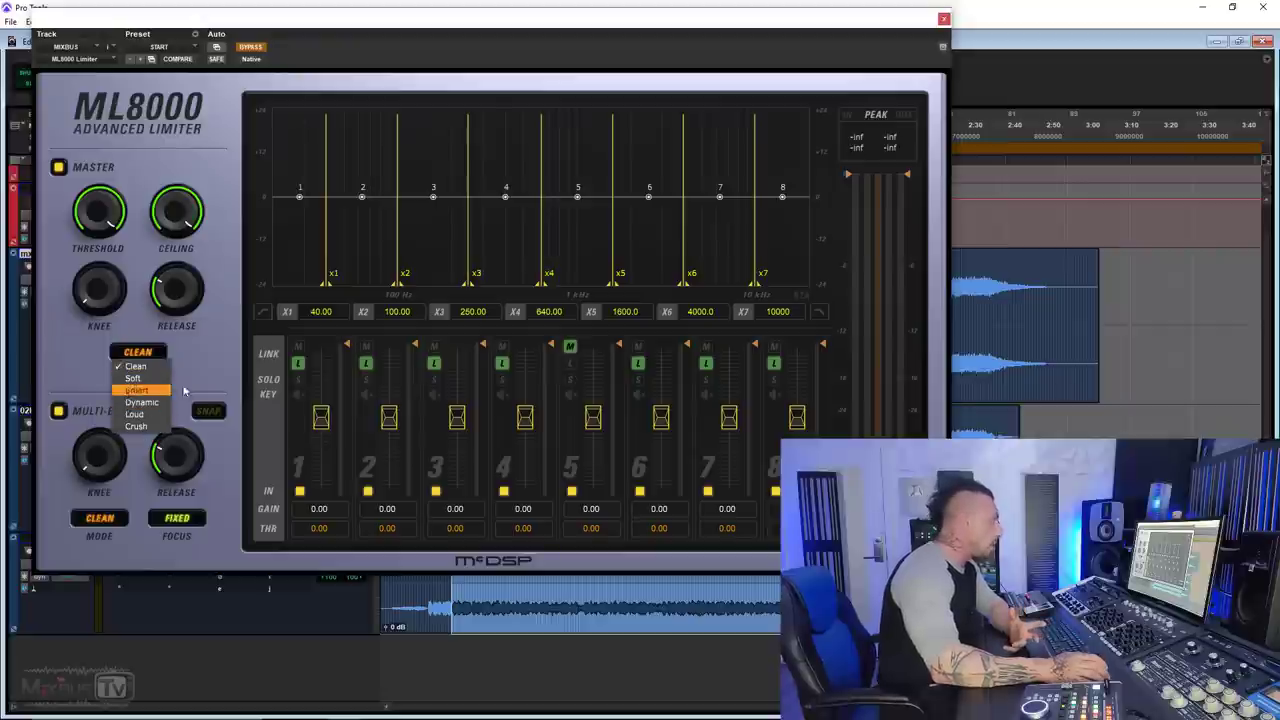
{"action": "left_click", "coordinate": [205, 374]}
{"action": "left_click", "coordinate": [116, 520]}
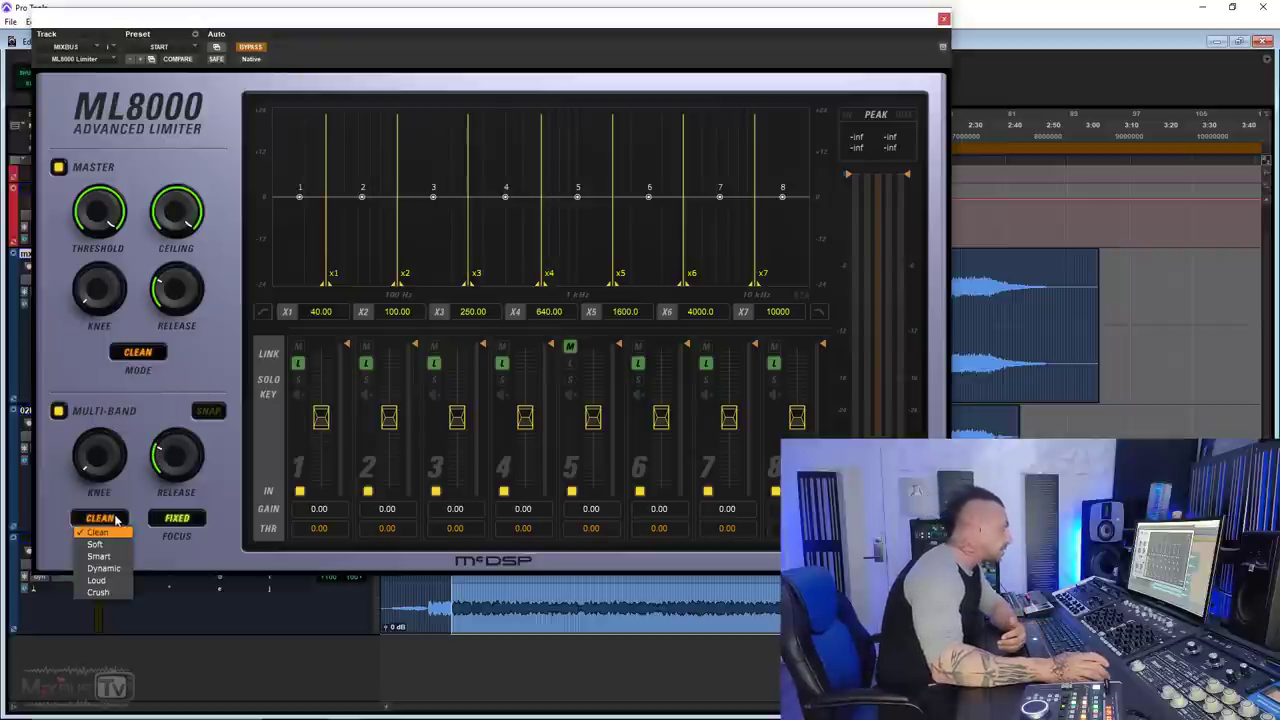
{"action": "left_click", "coordinate": [221, 434]}
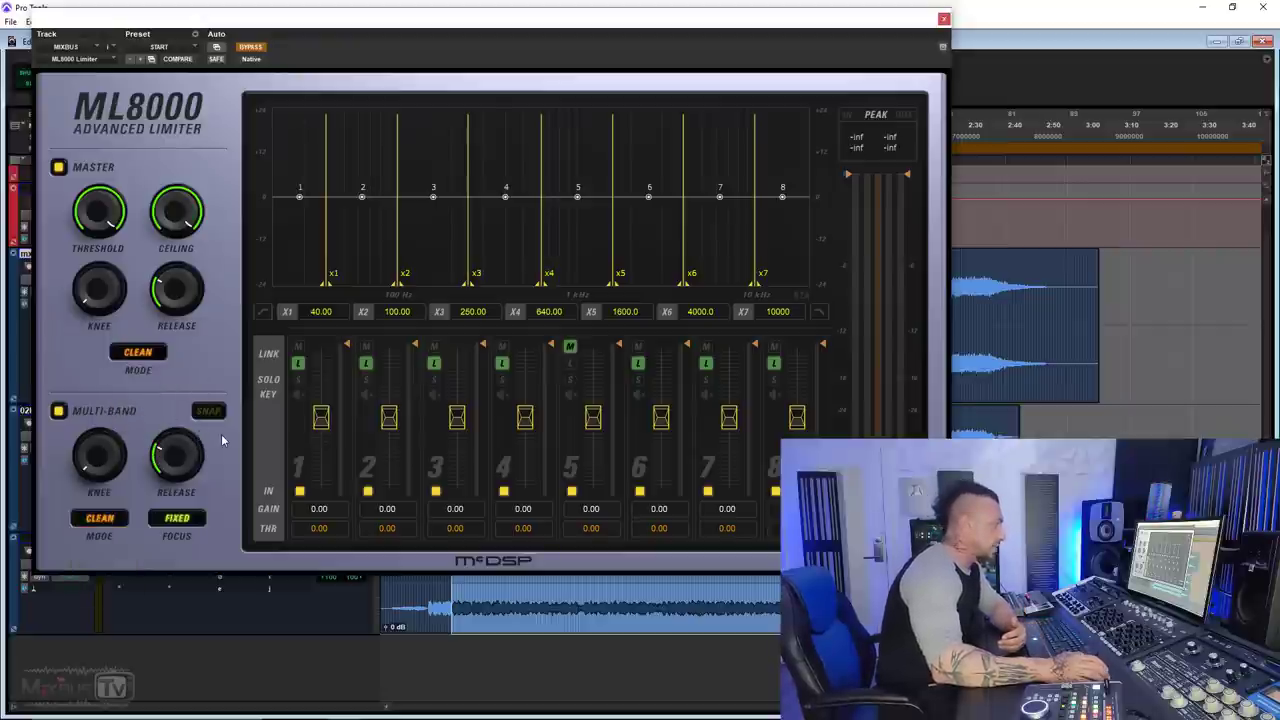
{"action": "left_click", "coordinate": [110, 518]}
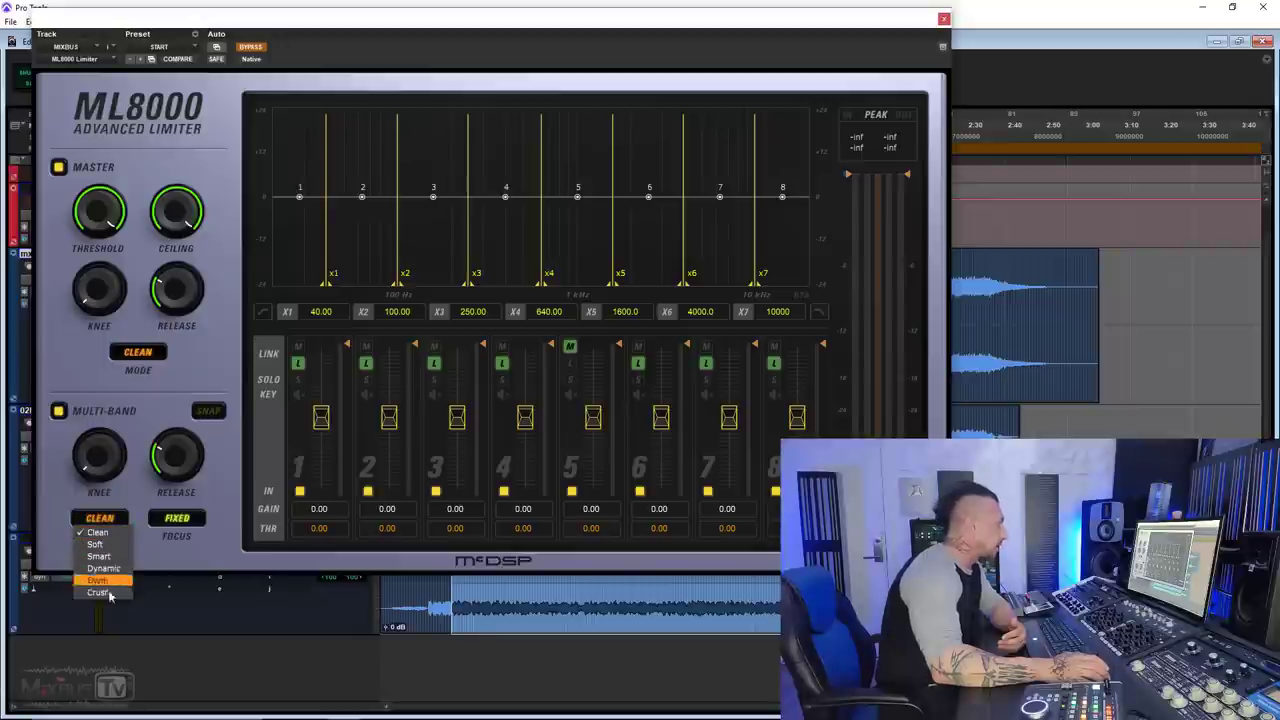
{"action": "left_click", "coordinate": [183, 519]}
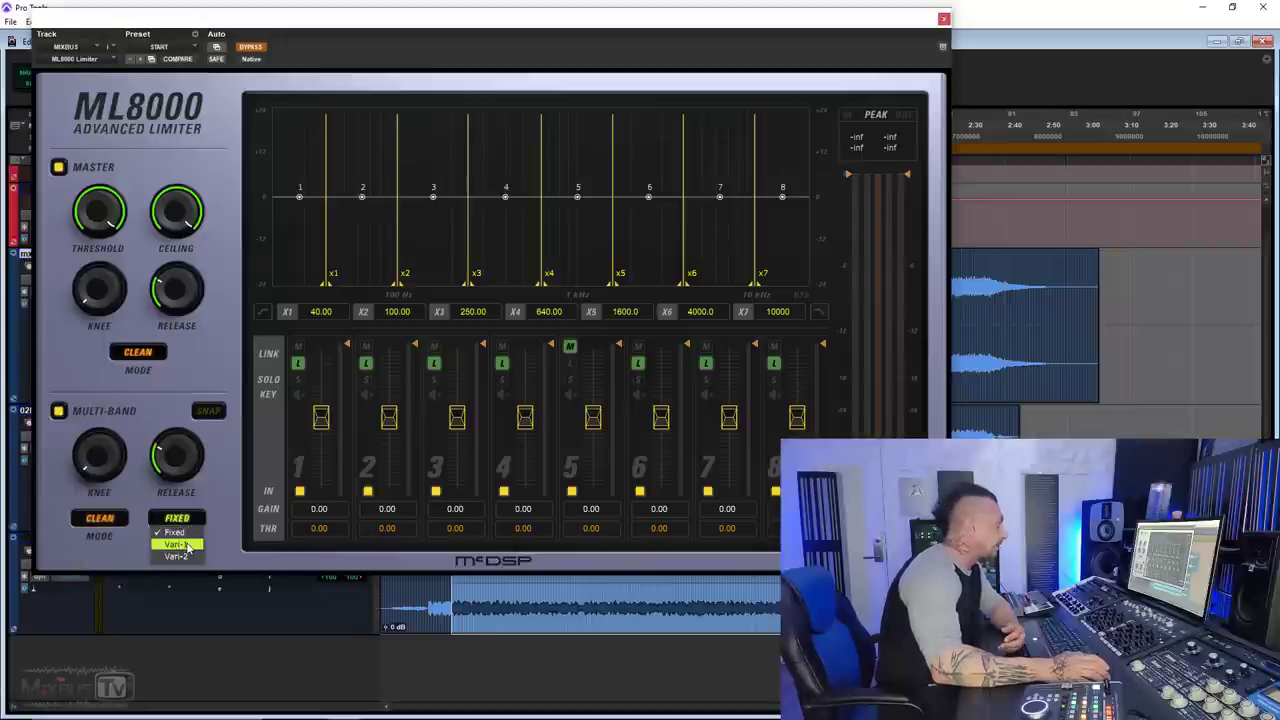
{"action": "left_click", "coordinate": [229, 497]}
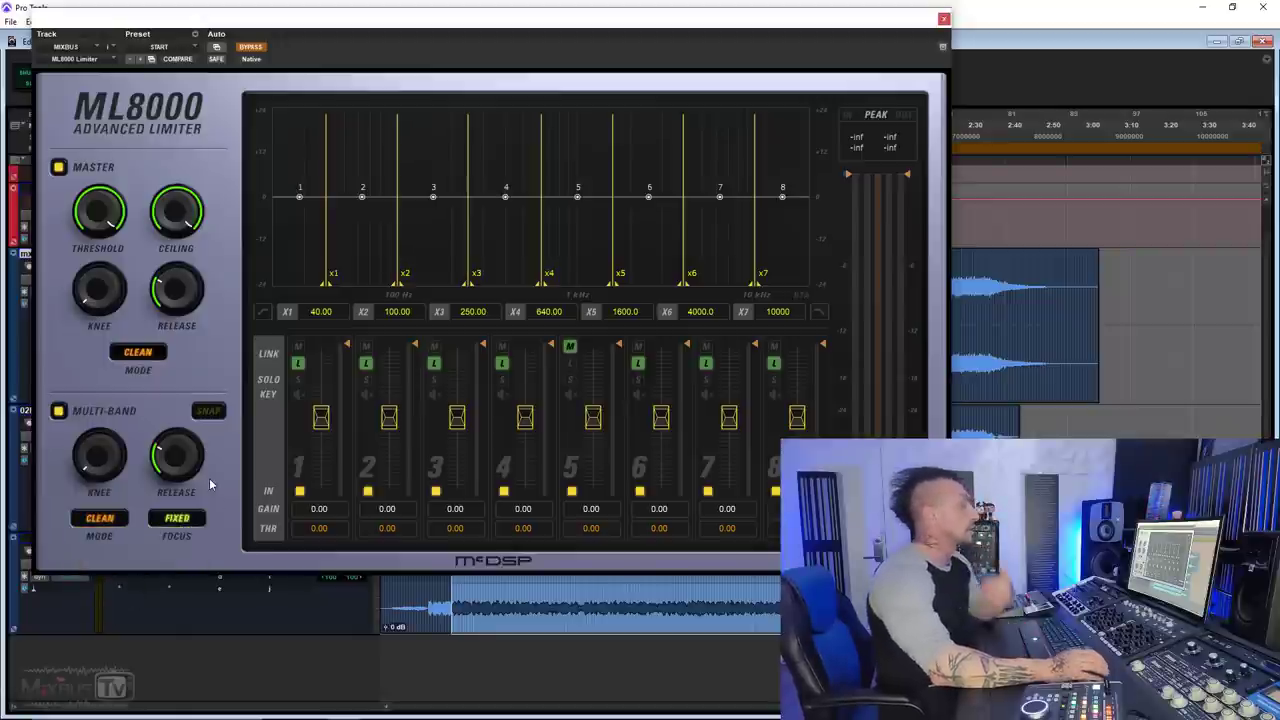
Activate the ML8000 and lower band 1's threshold to -17.40 while listening to the mix
{"action": "left_click_drag", "start_coordinate": [347, 344], "coordinate": [350, 416]}
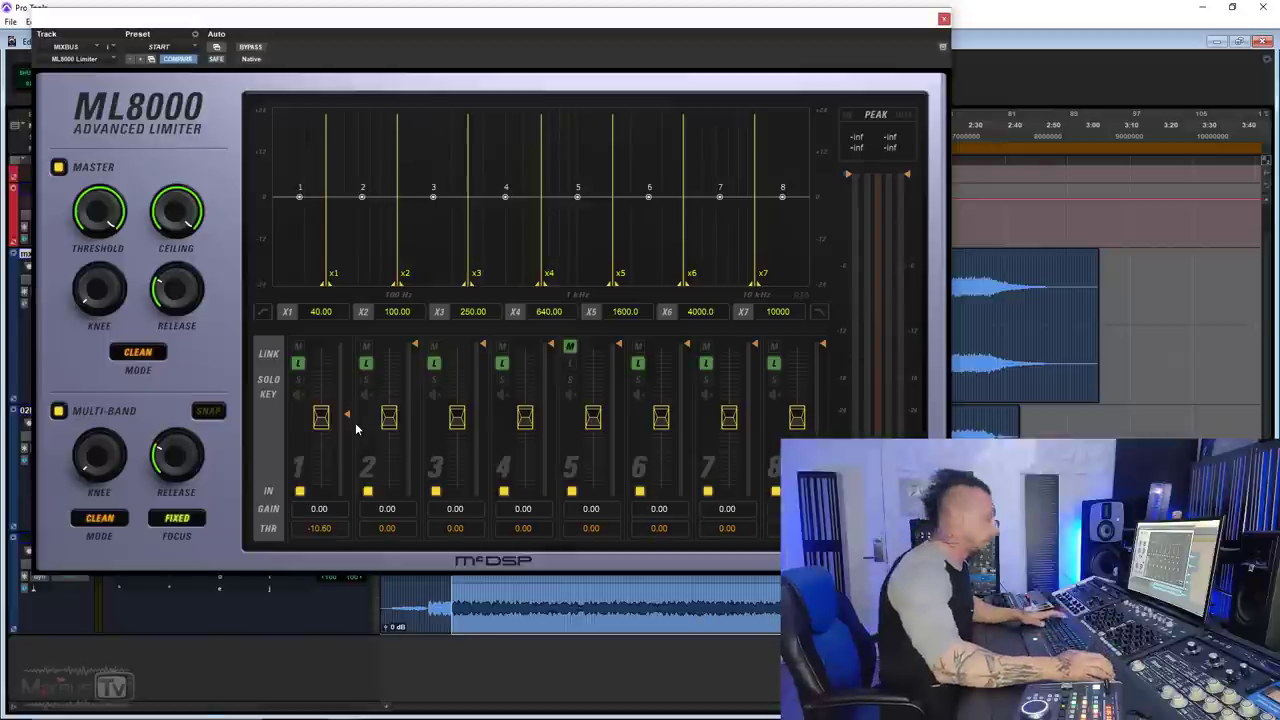
{"action": "key", "text": "space"}
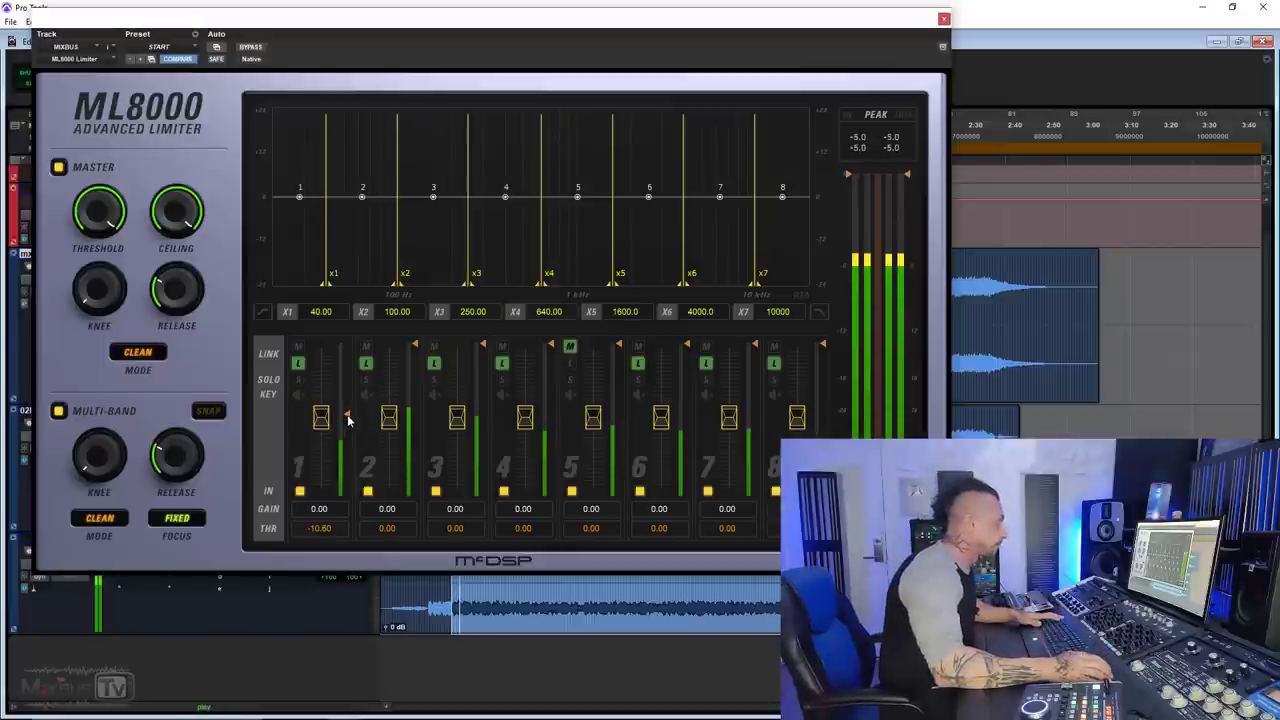
{"action": "left_click_drag", "start_coordinate": [348, 420], "coordinate": [347, 440]}
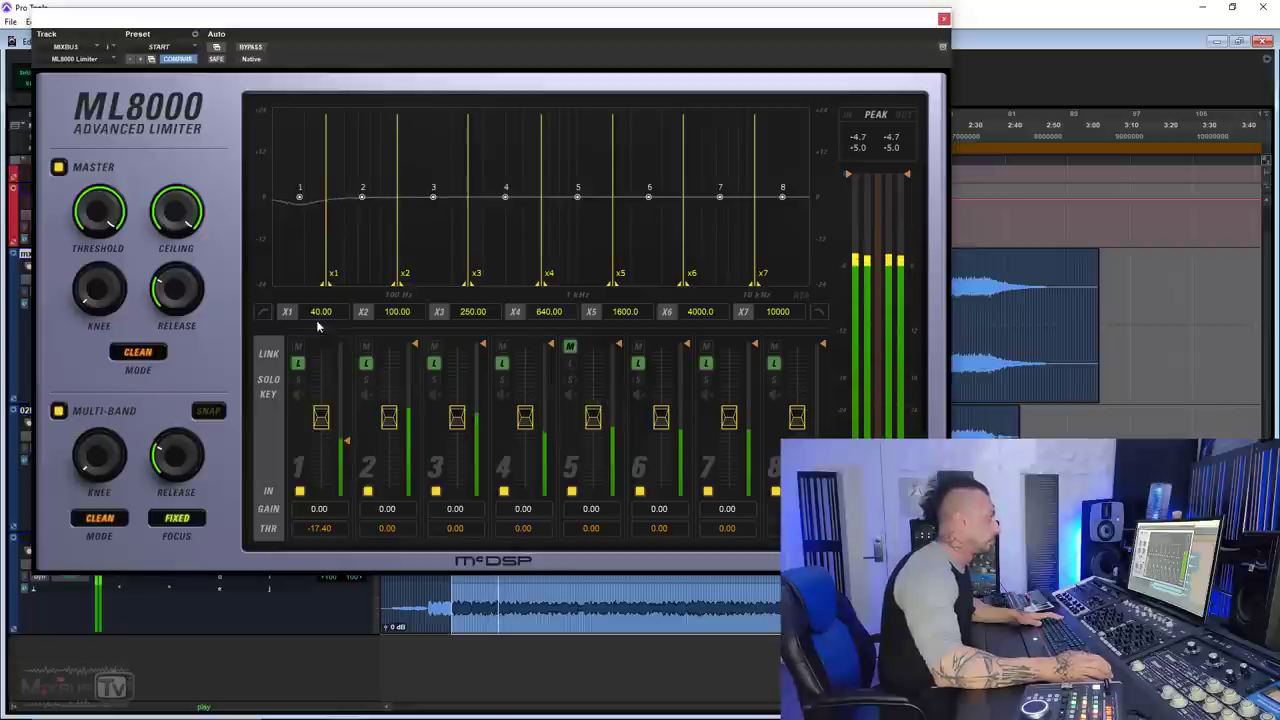
{"action": "key", "text": "space"}
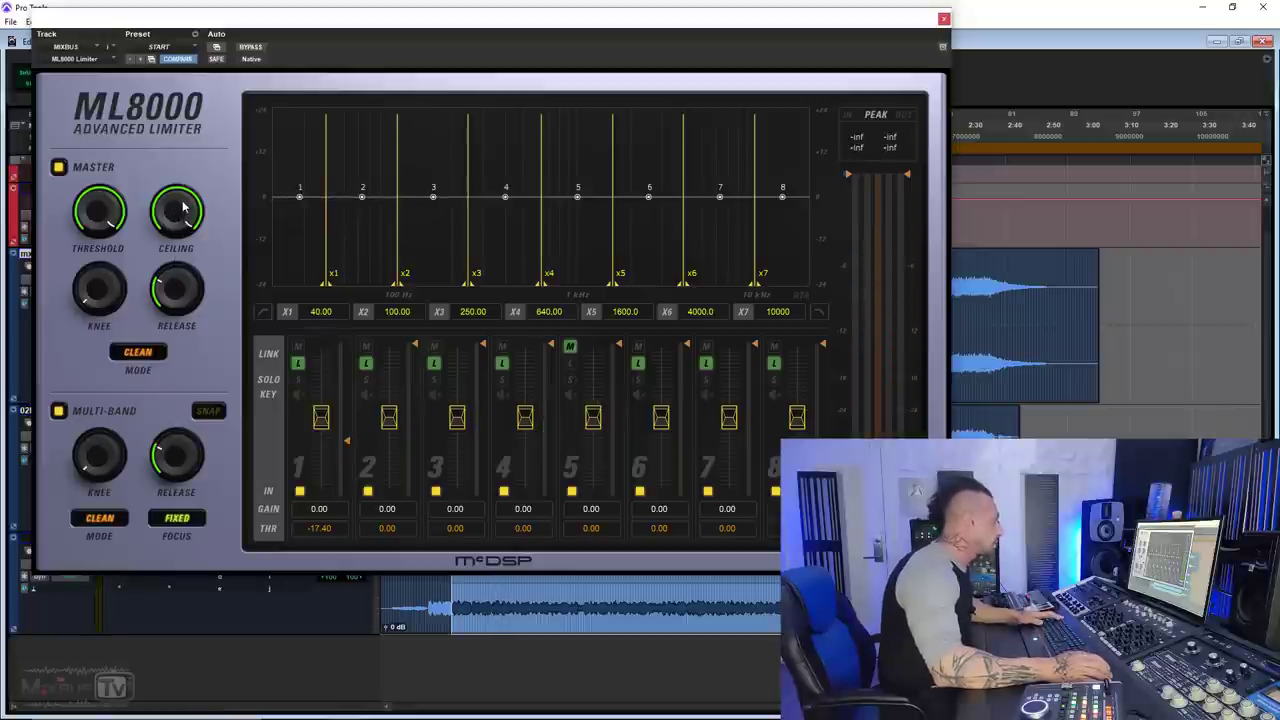
Lower the ML8000's master ceiling and set its master threshold to -5.20 dB during playback
{"action": "left_click_drag", "start_coordinate": [183, 206], "coordinate": [179, 245]}
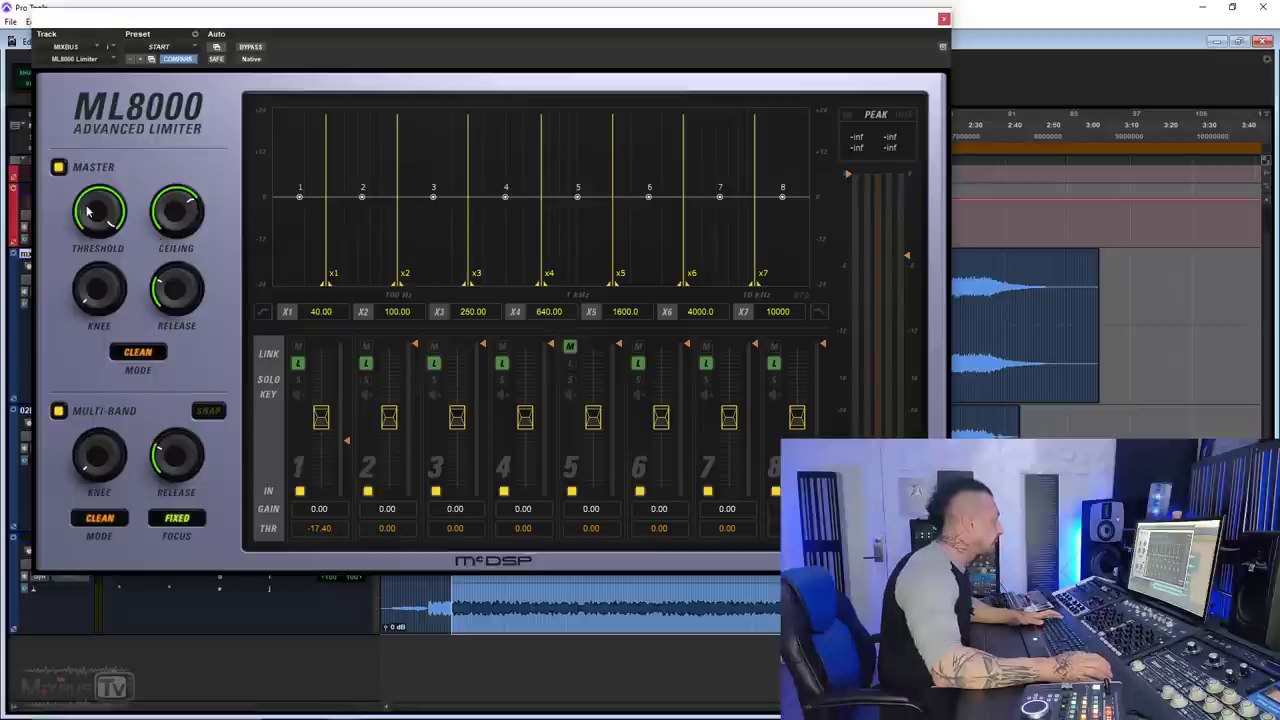
{"action": "key", "text": "space"}
{"action": "left_click_drag", "start_coordinate": [88, 210], "coordinate": [92, 258]}
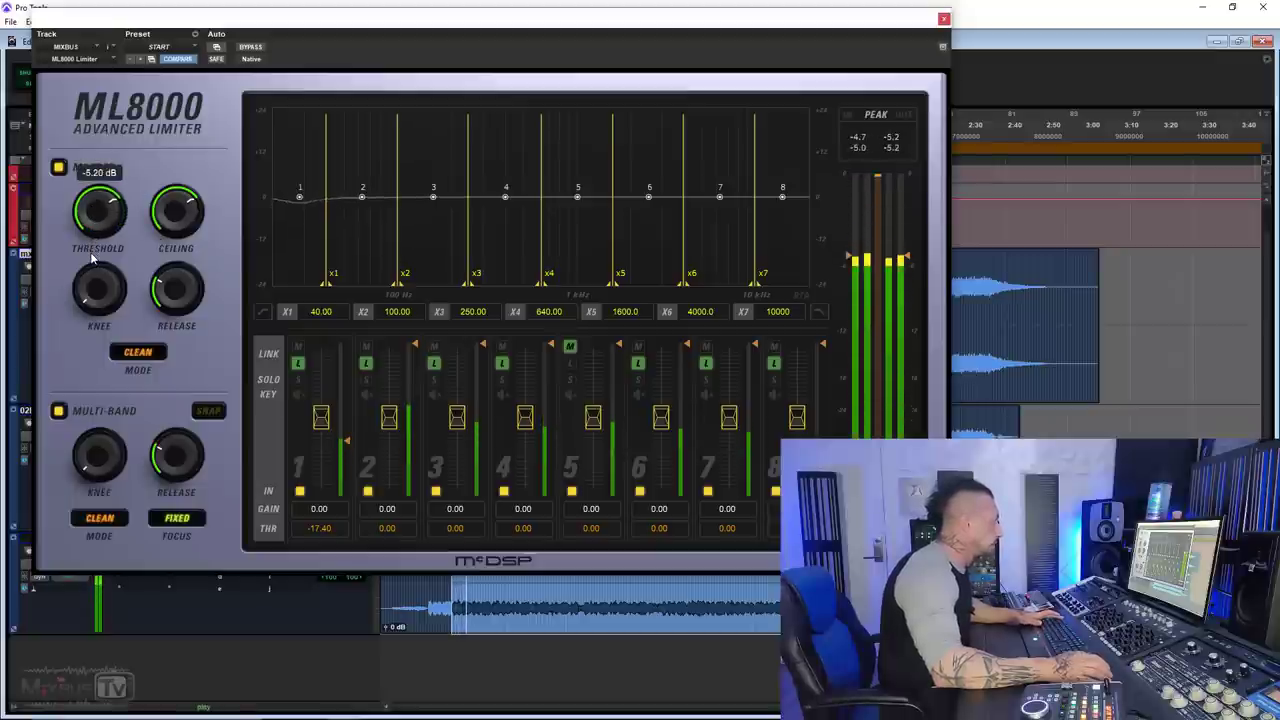
Compare the mix with the ML8000 bypassed and active, and set band 1's threshold to -17.60 and gain to 2.10
{"action": "left_click", "coordinate": [251, 47]}
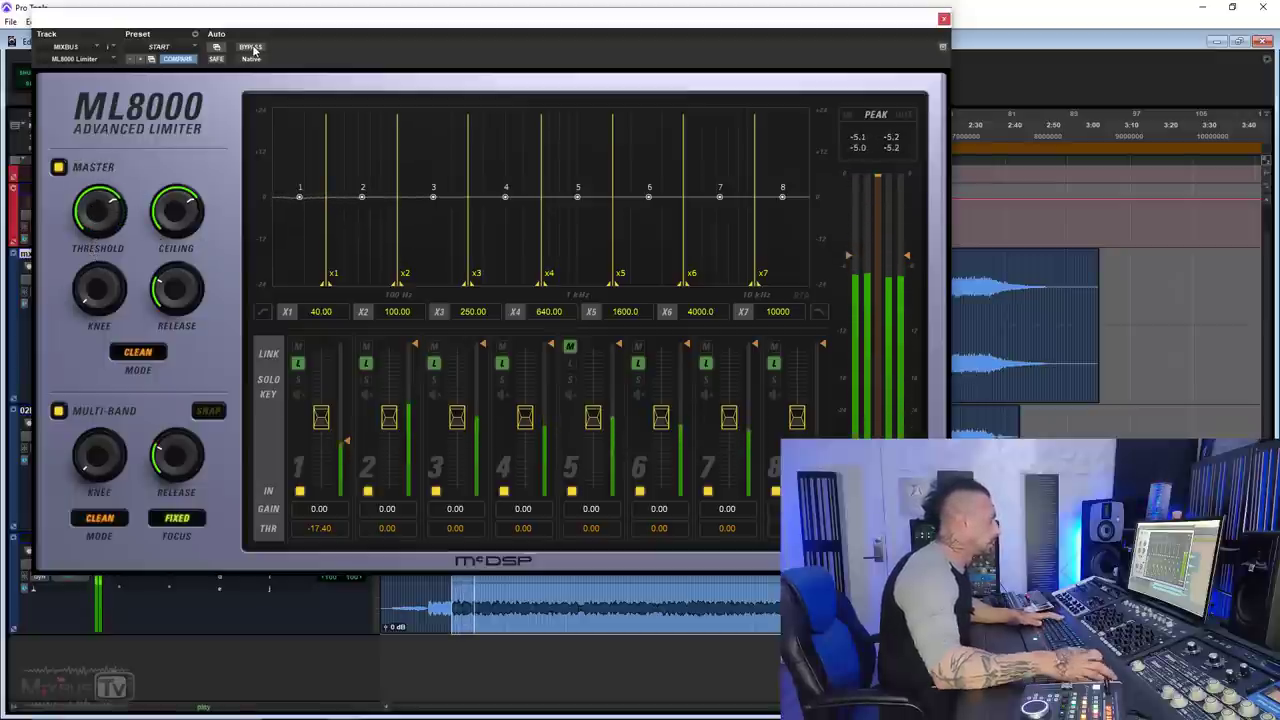
{"action": "left_click", "coordinate": [251, 47]}
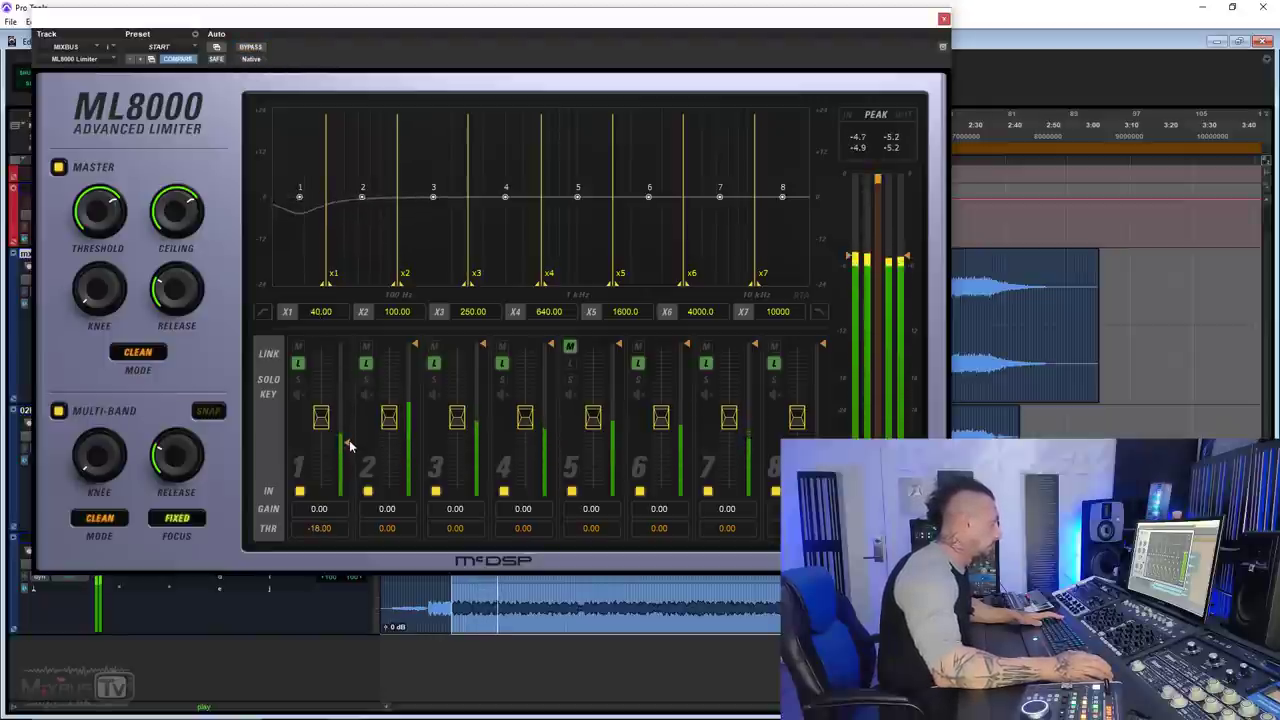
{"action": "left_click_drag", "start_coordinate": [323, 422], "coordinate": [329, 420]}
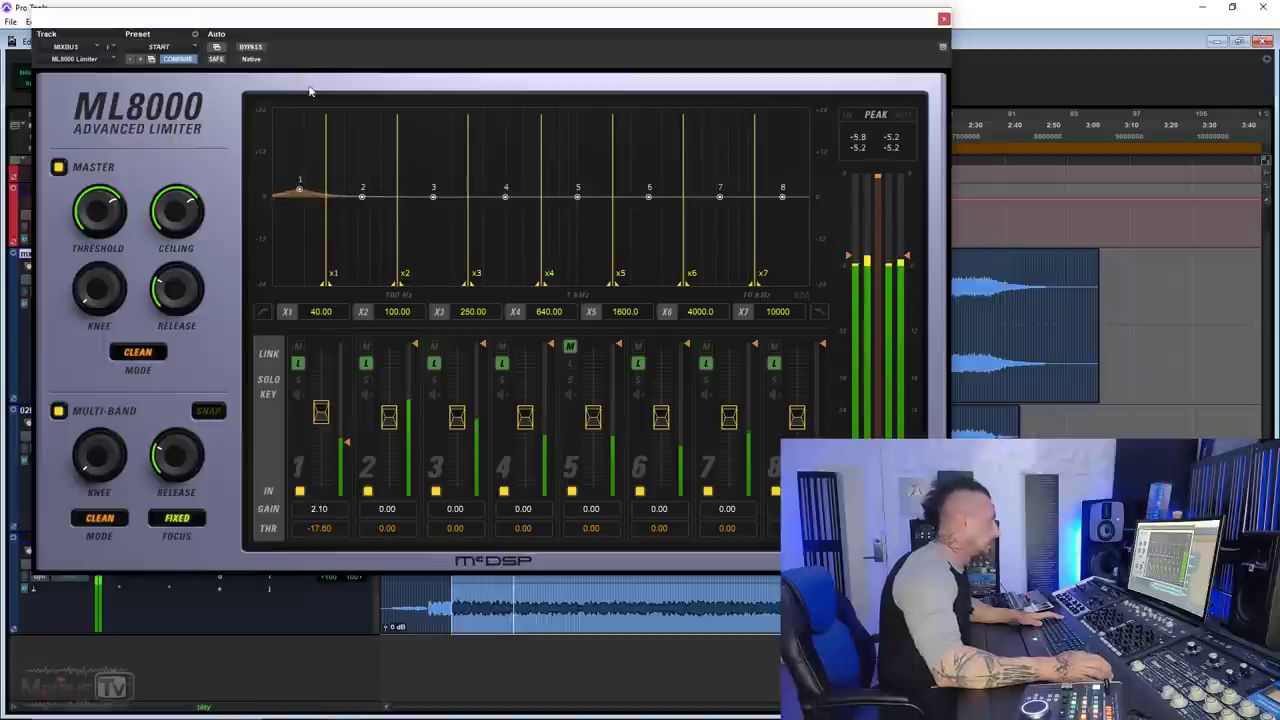
Compare the mix with the ML8000 bypassed and active, and stop playback
{"action": "left_click", "coordinate": [255, 46]}
{"action": "left_click", "coordinate": [255, 46]}
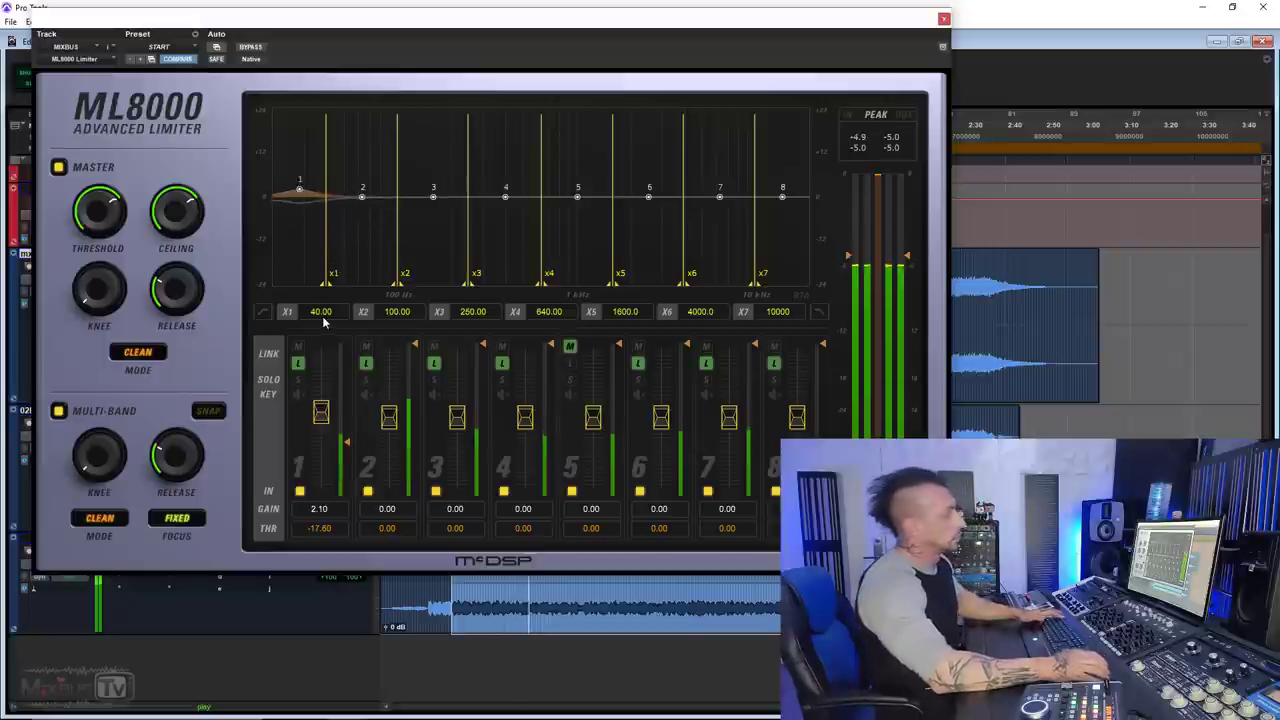
{"action": "key", "text": "space"}
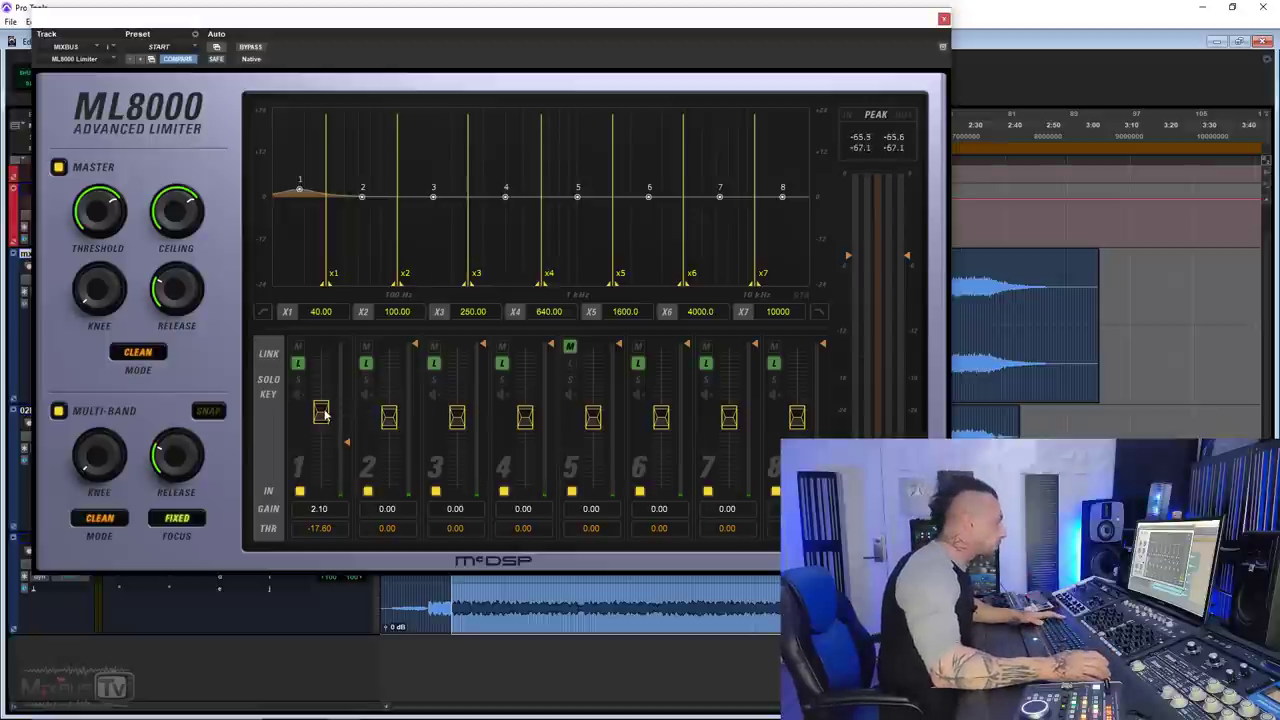
Reset band 1's gain and threshold to 0.00, and lower all linked band thresholds together to -12.00 while auditioning the mix
{"action": "left_click", "coordinate": [322, 414], "text": "alt"}
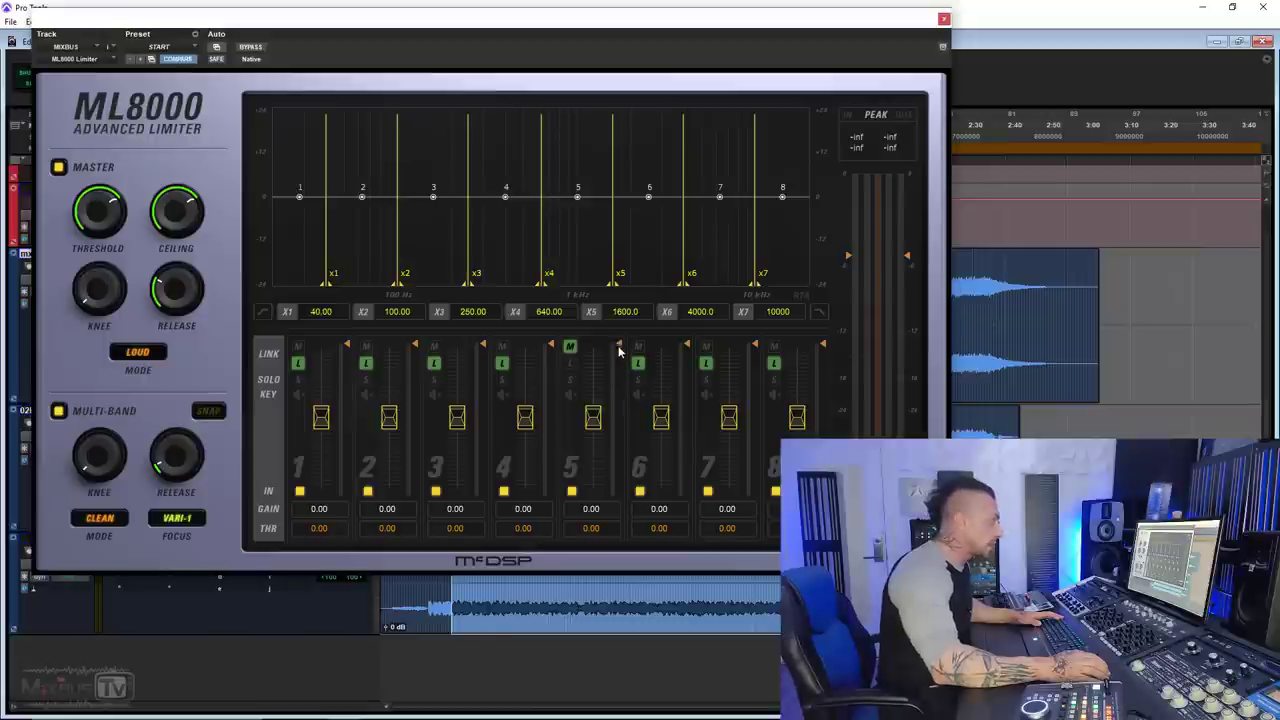
{"action": "left_click_drag", "start_coordinate": [618, 348], "coordinate": [619, 392]}
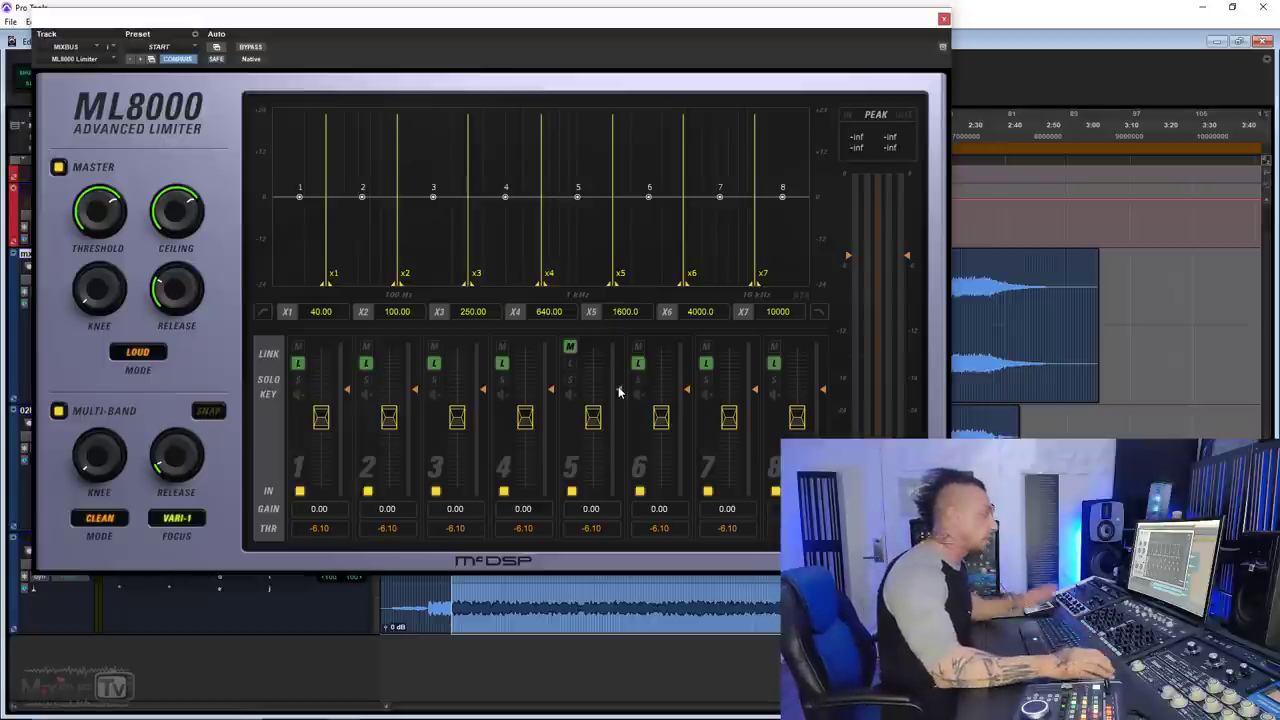
{"action": "key", "text": "space"}
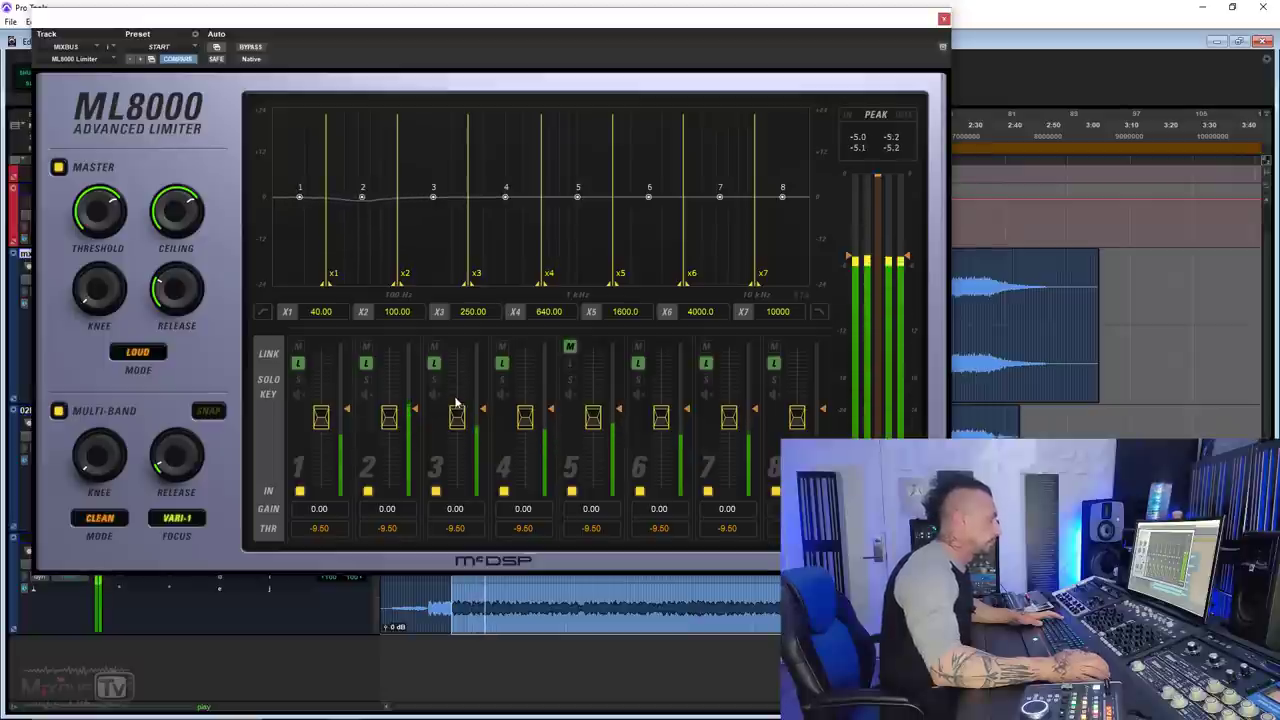
{"action": "key", "text": "space"}
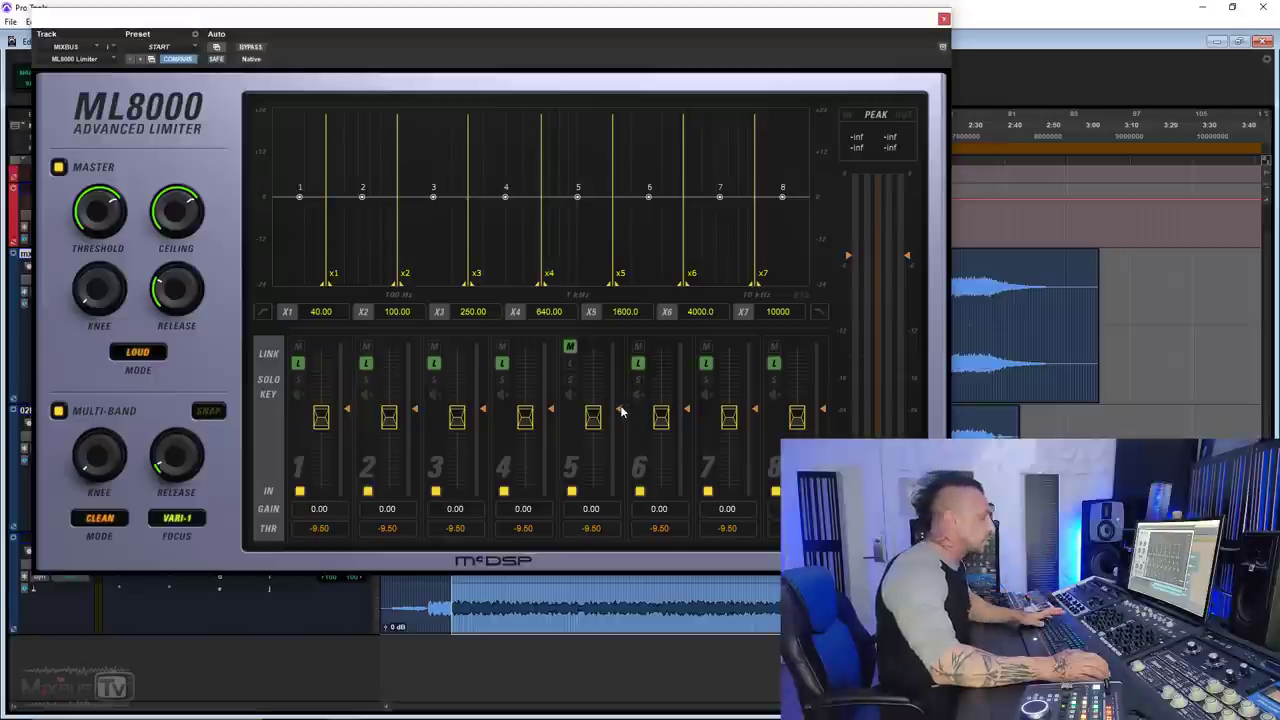
{"action": "key", "text": "space"}
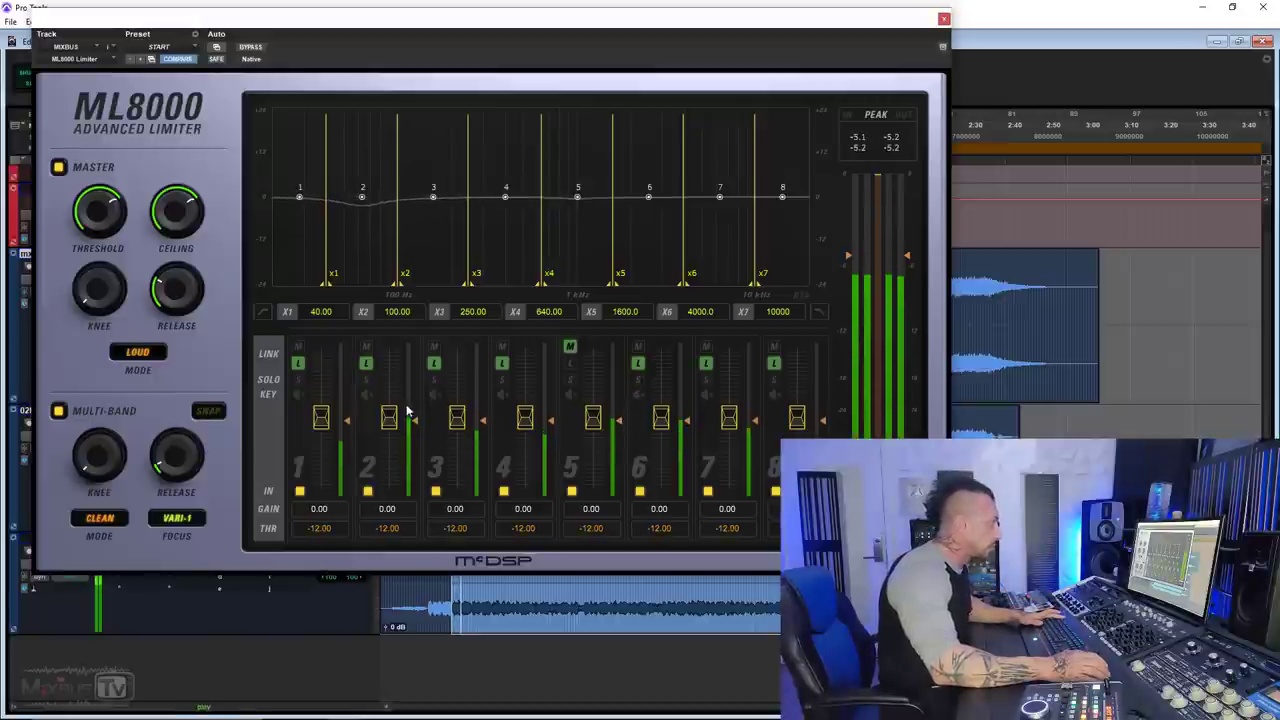
Offset band 2's threshold to -7.90 and band 3's to -9.10, and lower the linked thresholds through master band 5 to -13.50 during playback
{"action": "left_click_drag", "start_coordinate": [418, 420], "coordinate": [483, 410]}
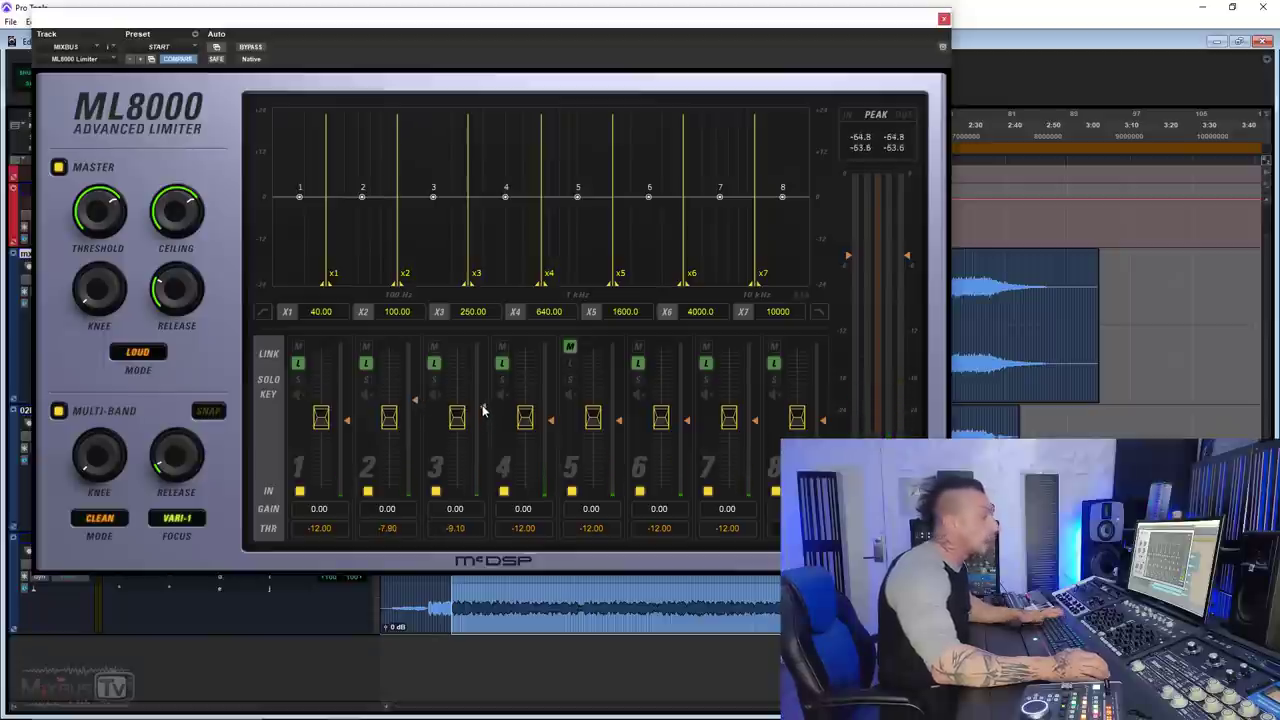
{"action": "key", "text": "space"}
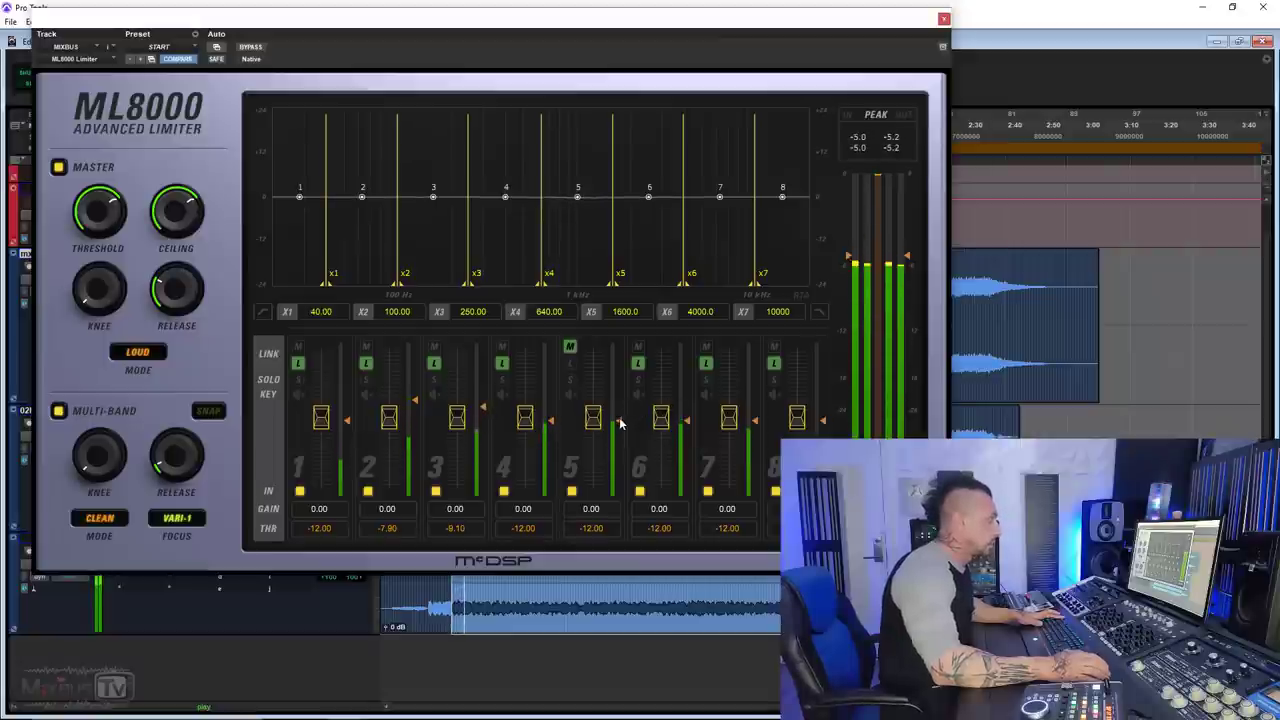
{"action": "left_click_drag", "start_coordinate": [619, 425], "coordinate": [619, 430]}
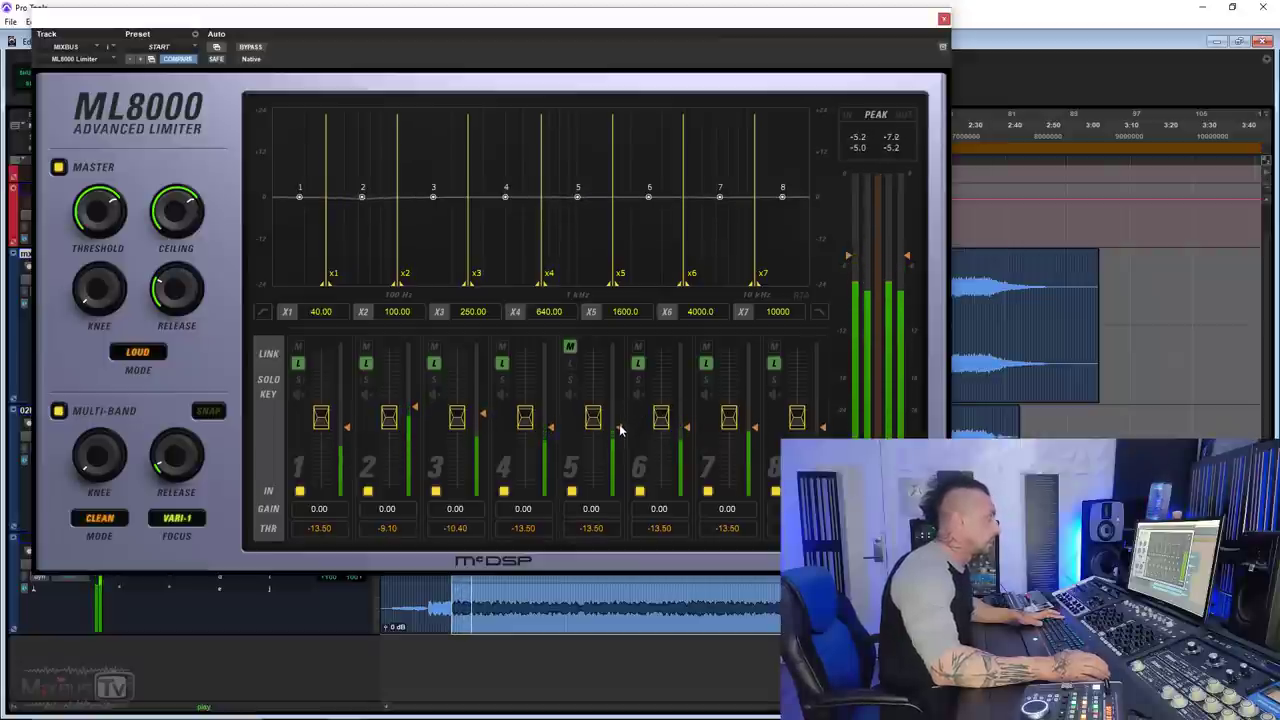